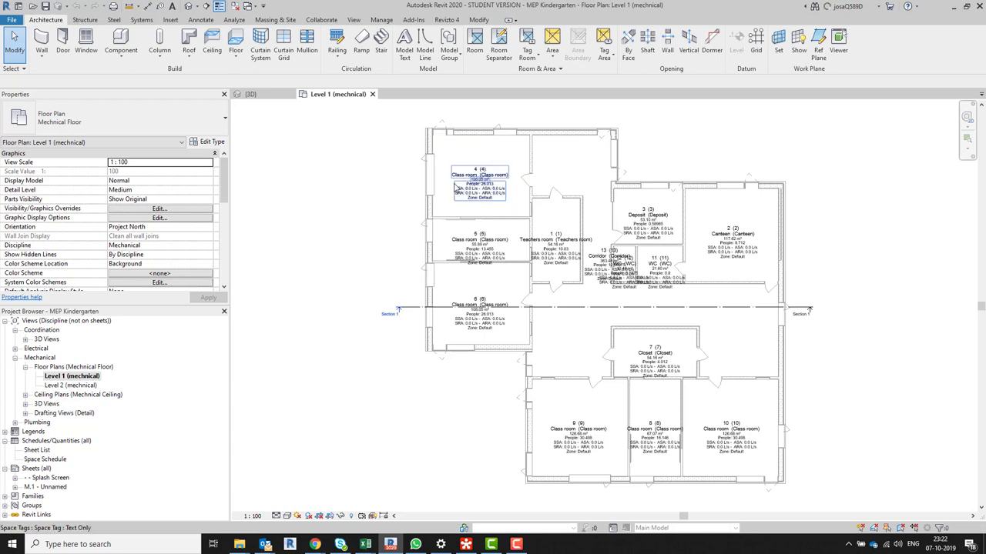
Step: Open the Space Schedule and review the calculated air flow and outdoor airflow columns for all spaces
double_click(47, 460)
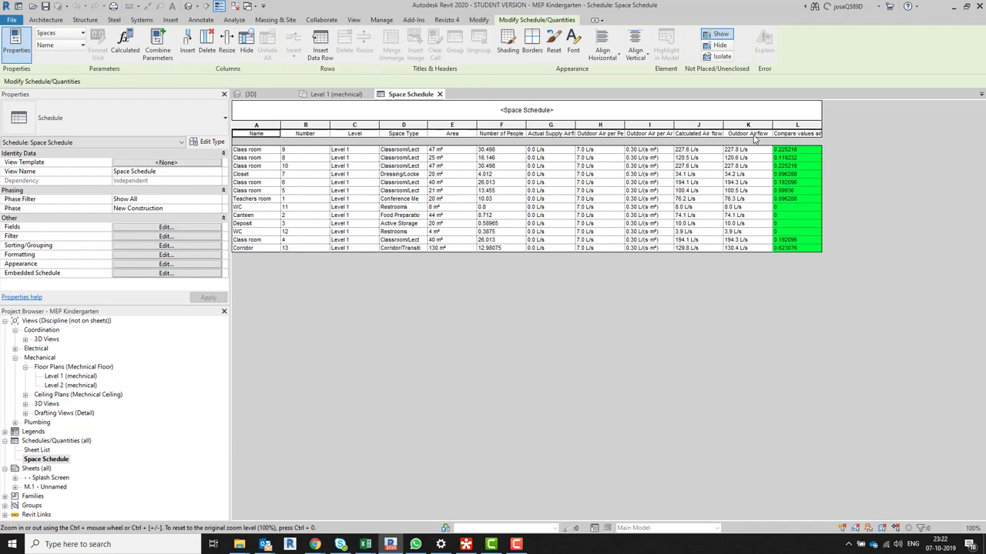
left_click_drag(696, 150, 702, 248)
left_click_drag(747, 152, 751, 248)
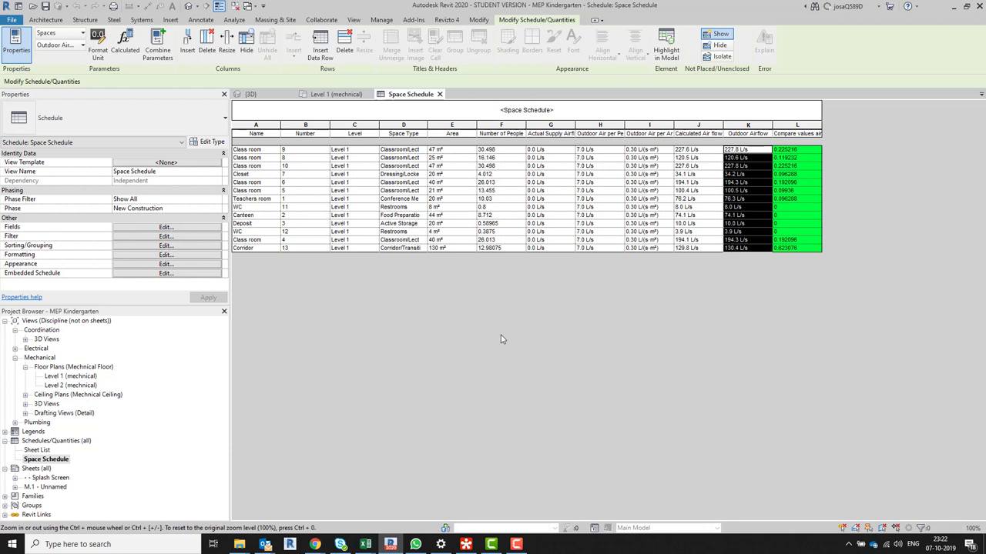
Step: Return to the Level 1 (mechnical) floor plan, select all space tags and hide their category in the view
double_click(73, 376)
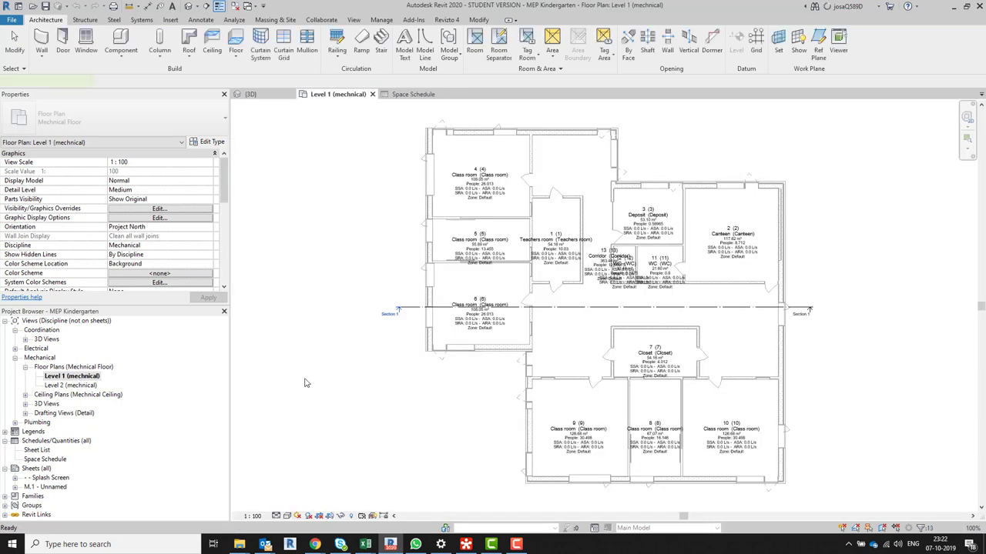
left_click(454, 379)
left_click(288, 220)
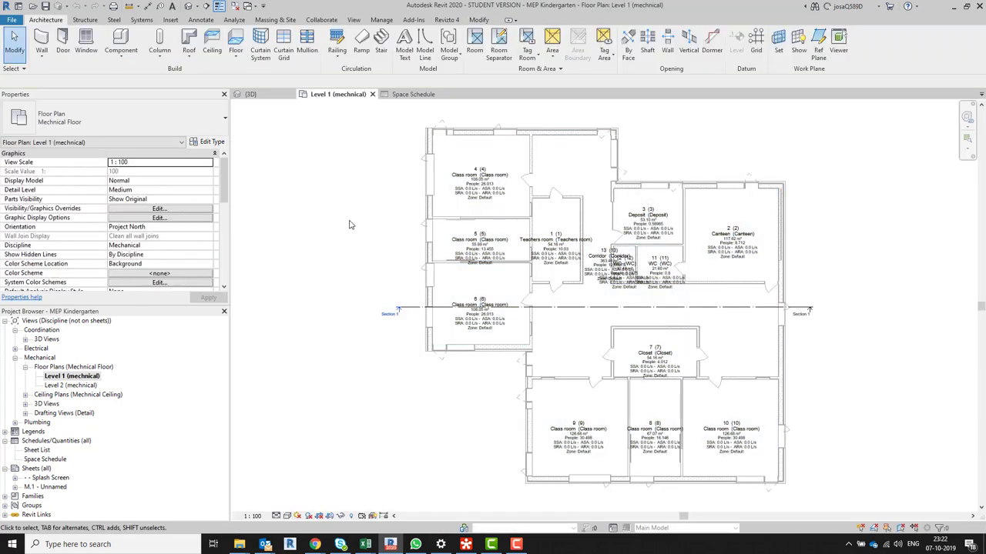
left_click(481, 177)
key("s")
key("a")
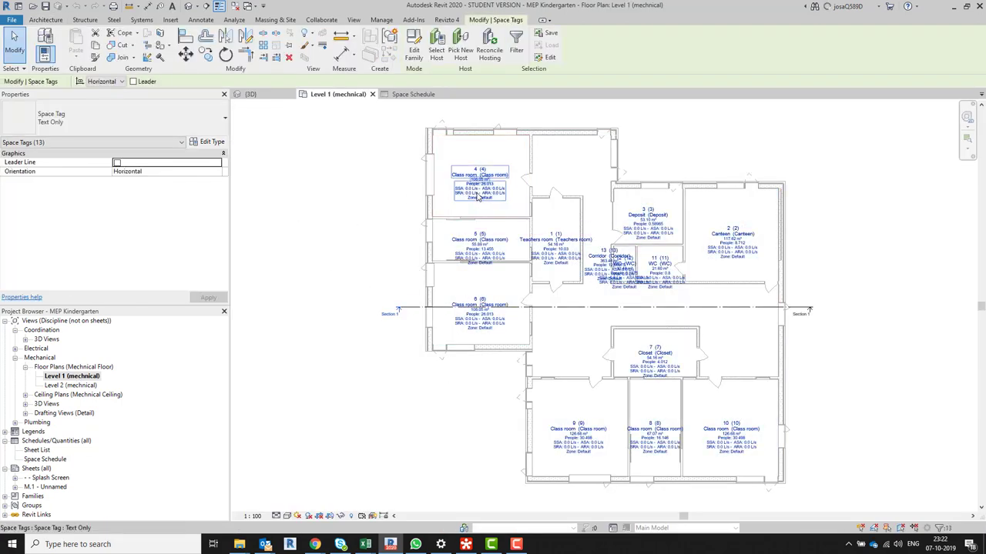
right_click(483, 180)
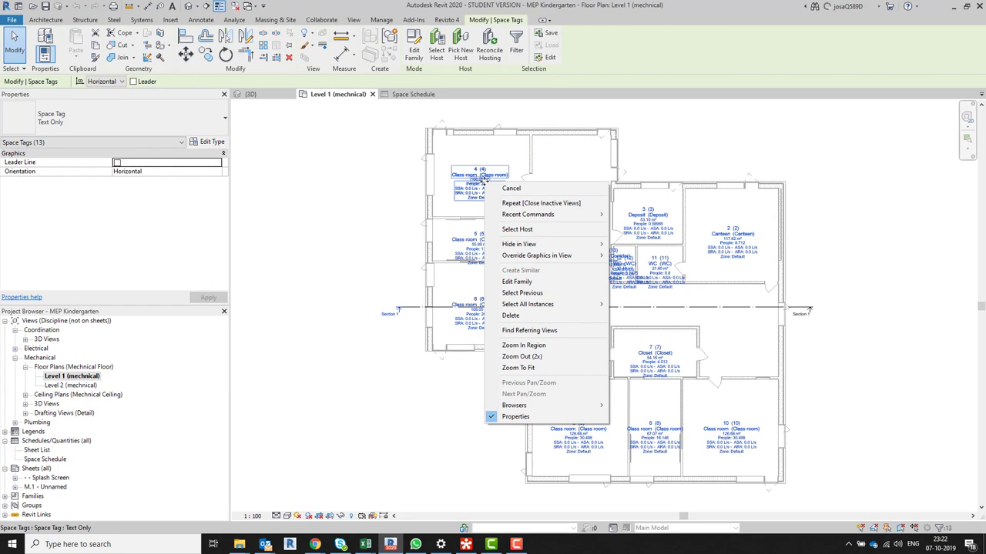
mouse_move(566, 244)
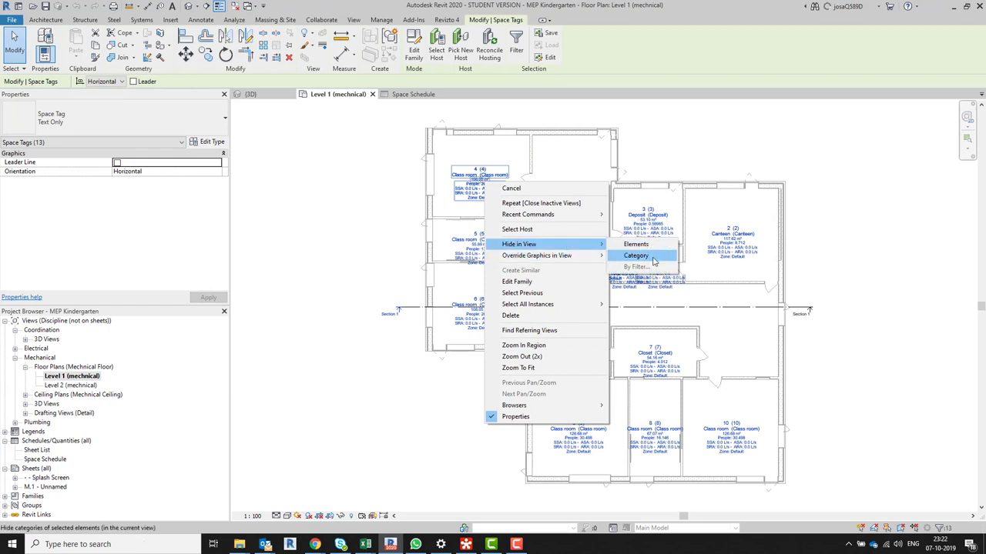
left_click(636, 255)
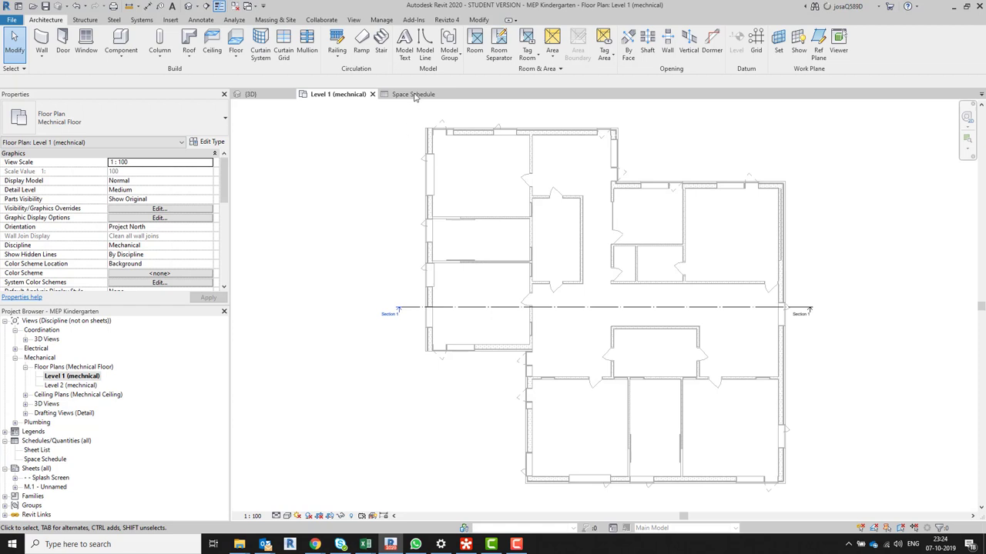
Step: Switch back to Revit from the MagiCAD plugin download page and launch the Lindab Quick Selection Tool
left_click(420, 20)
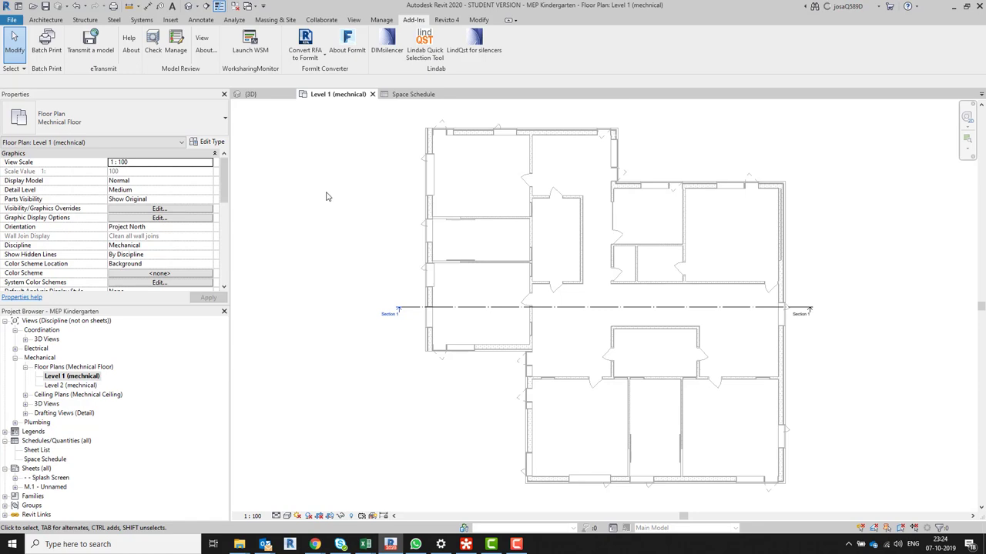
left_click(433, 51)
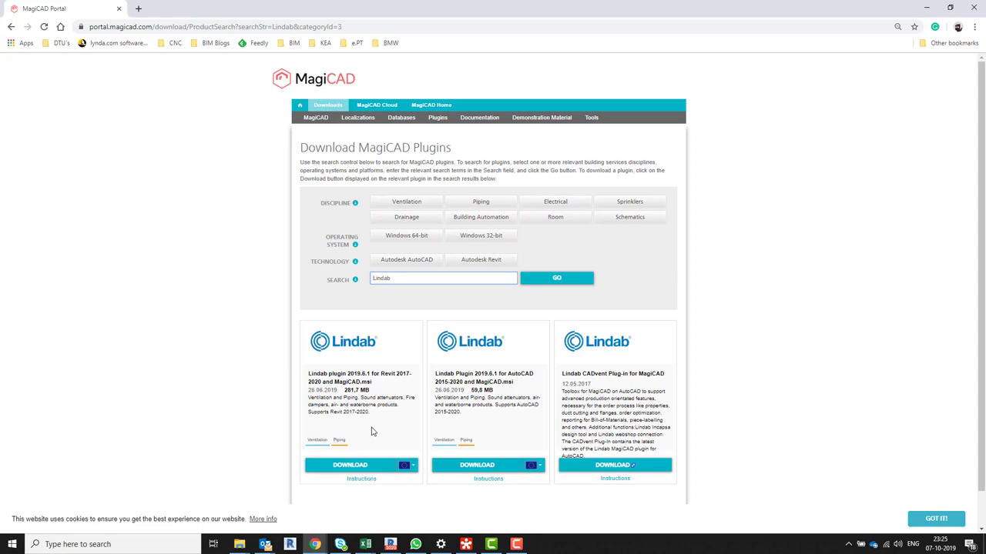
key("alt+Tab")
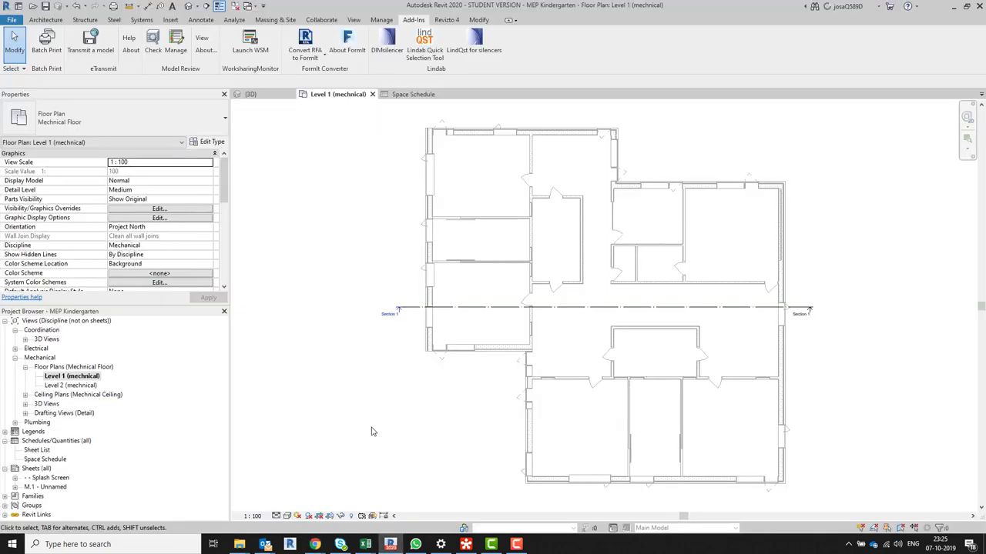
left_click(422, 47)
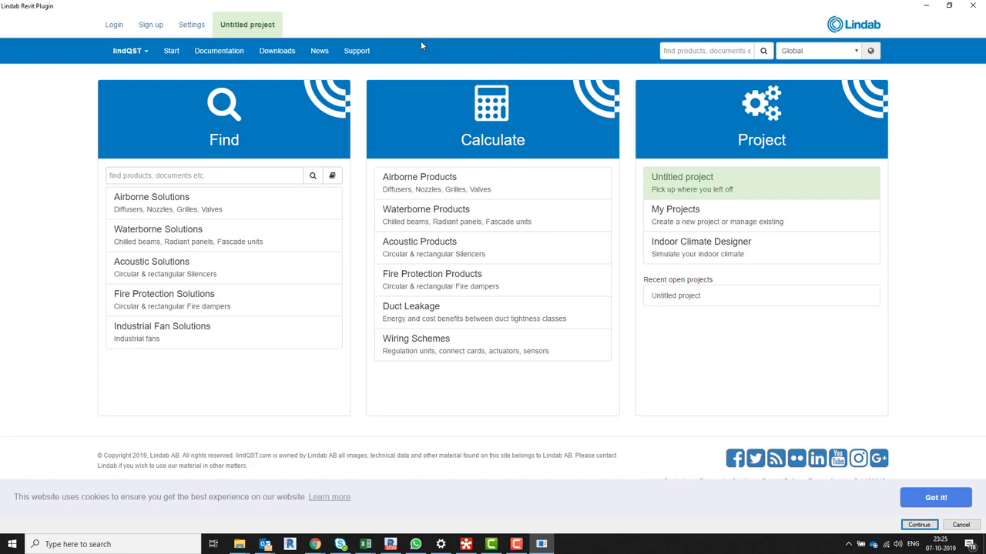
Step: Open the Airborne Selector and search for ceiling supply diffusers with an air volume of 30 l/s
left_click(224, 217)
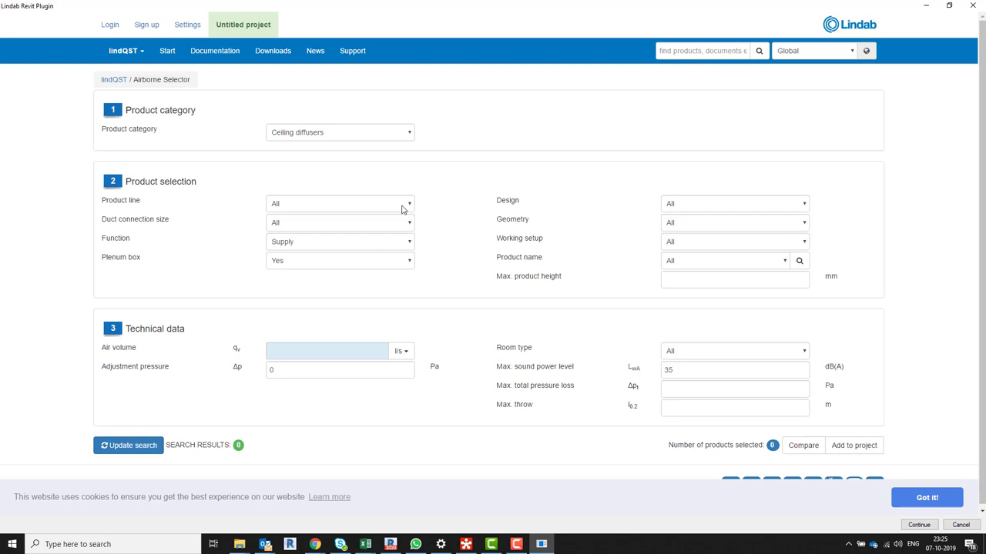
left_click(360, 349)
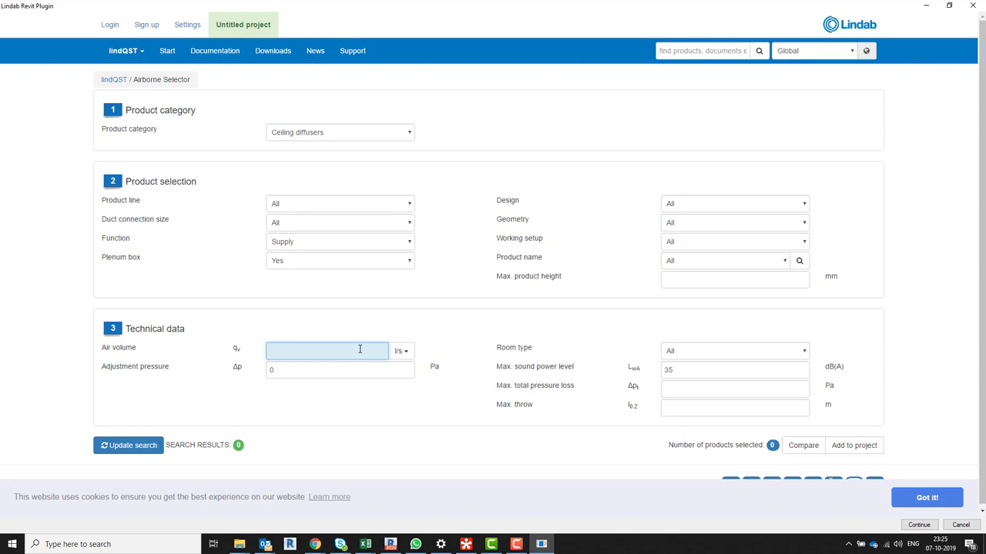
type("30")
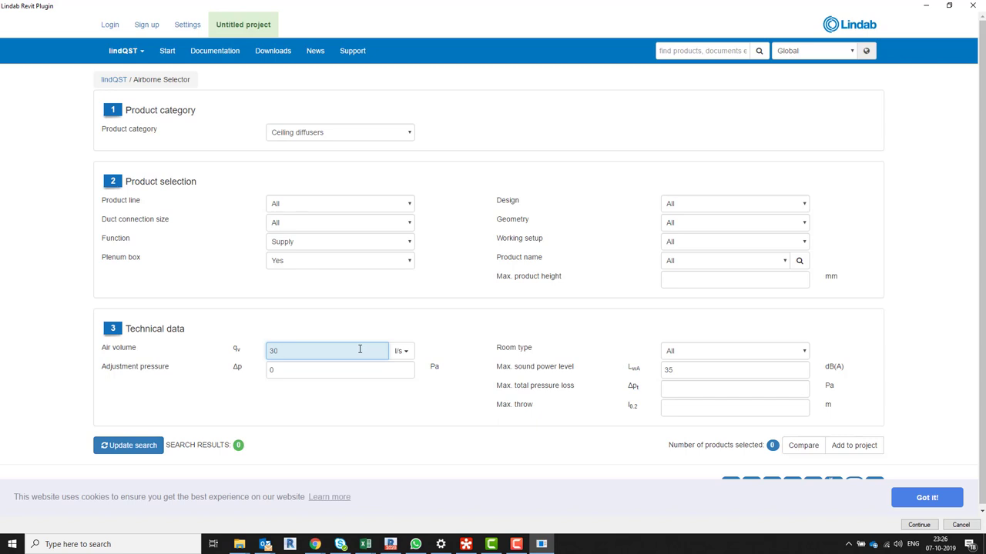
left_click(123, 445)
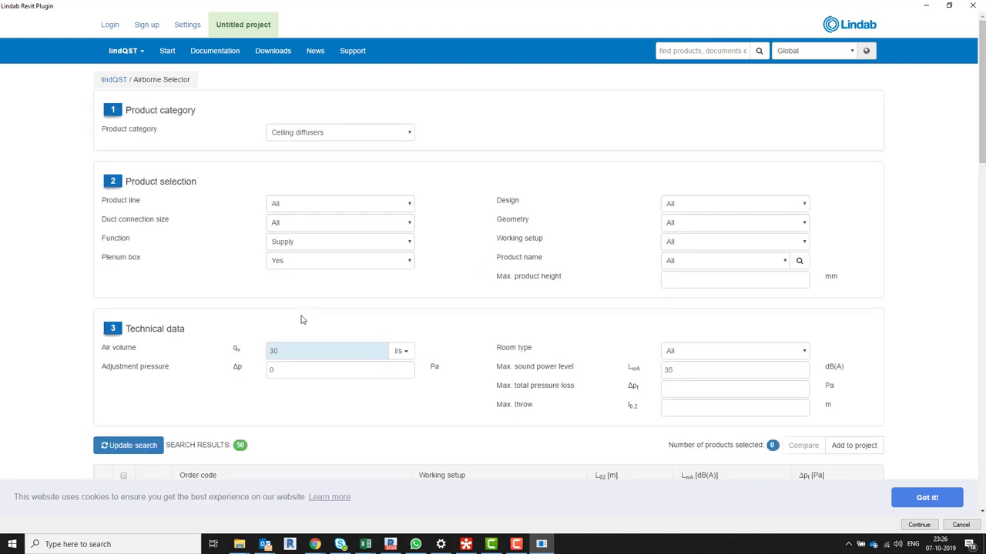
Step: Compare the throw, sound power level and pressure loss of the diffusers found, against the required air volume
scroll(302, 319, "down", 5)
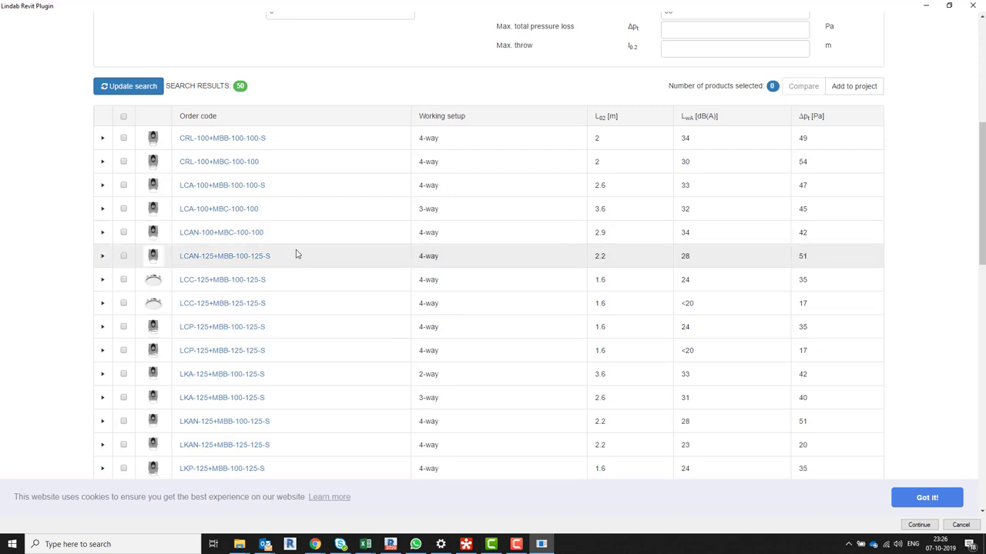
scroll(298, 255, "down", 3)
scroll(298, 255, "down", 3)
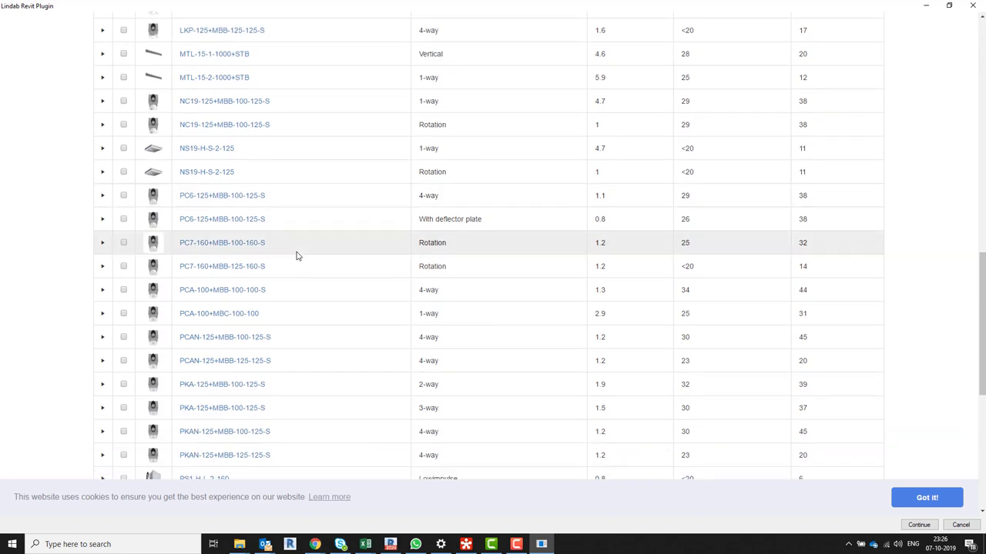
scroll(301, 235, "up", 1)
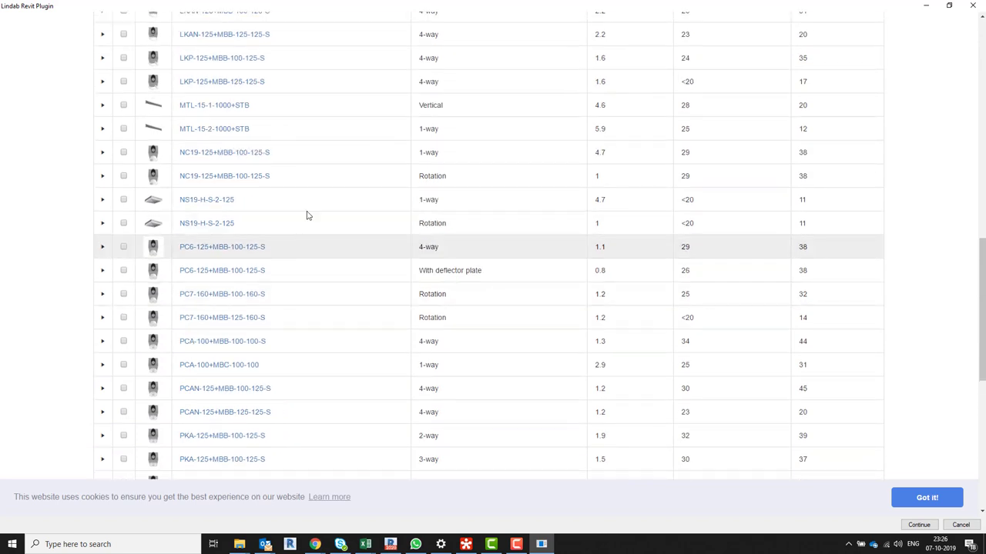
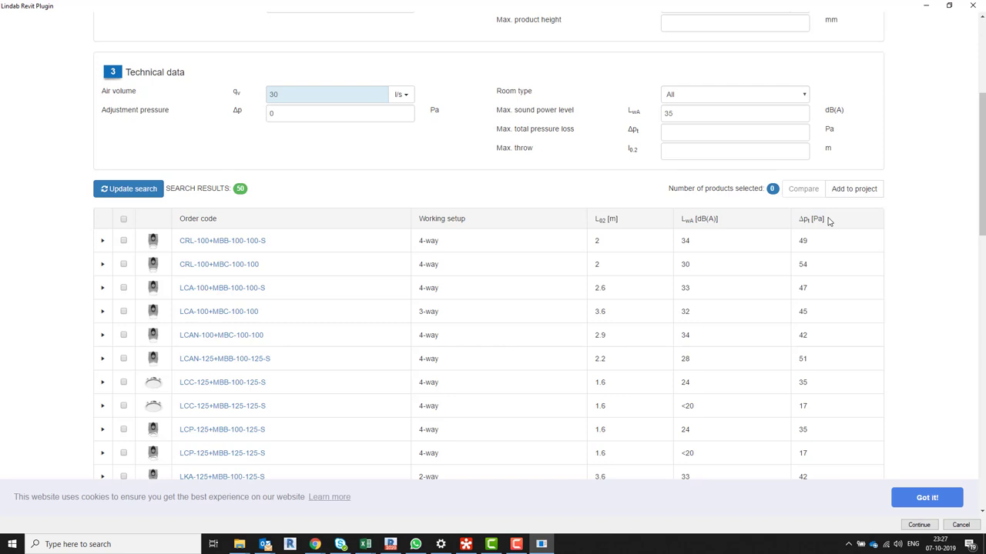
scroll(829, 222, "down", 5)
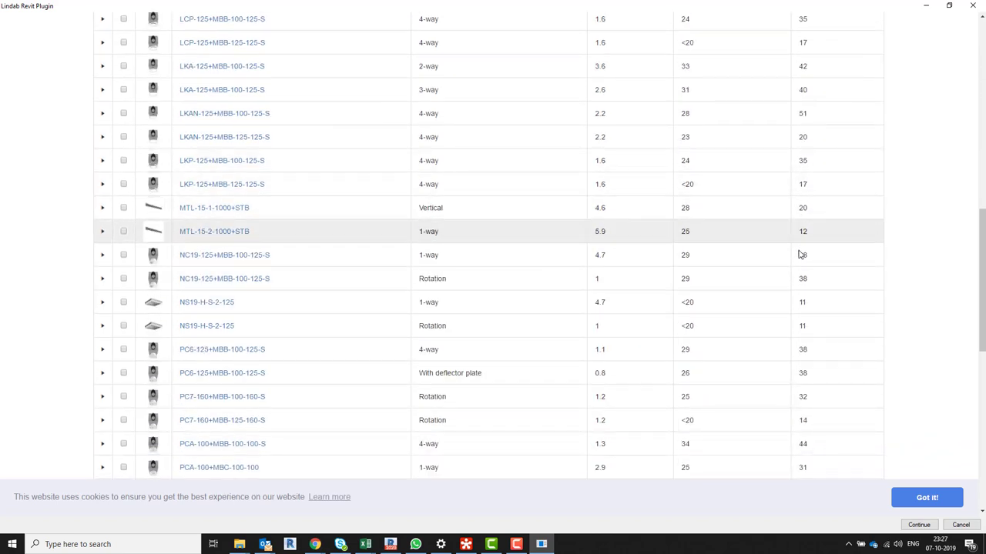
scroll(796, 308, "up", 4)
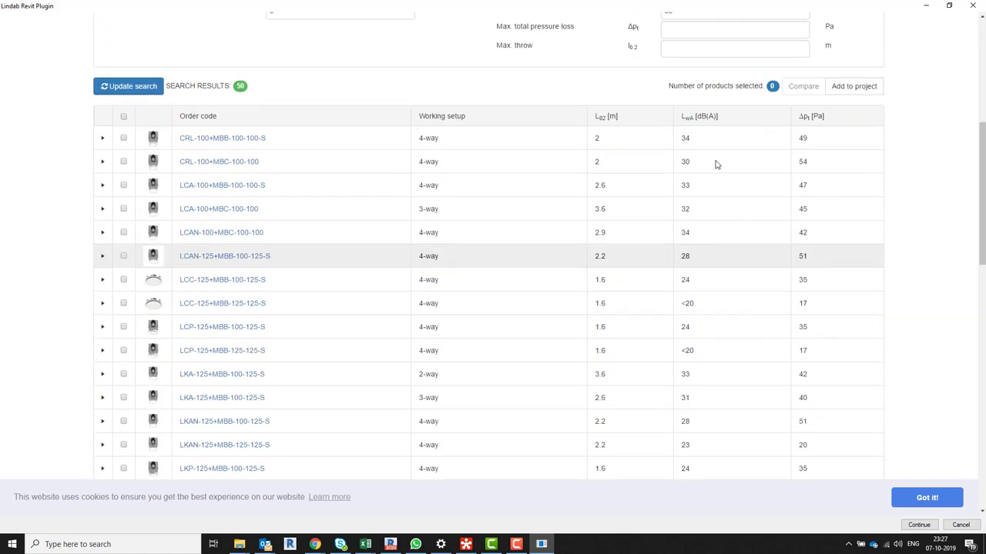
scroll(716, 164, "up", 3)
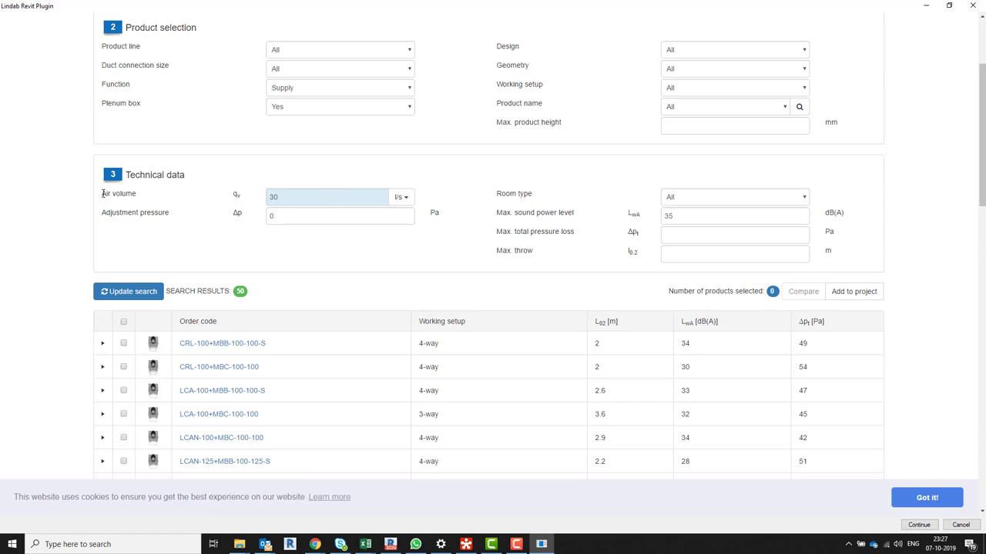
left_click_drag(103, 193, 144, 194)
Step: Find the NS19-H-S-2-125 diffuser with the 1-way working setup in the results and open its calculation page
scroll(855, 235, "down", 5)
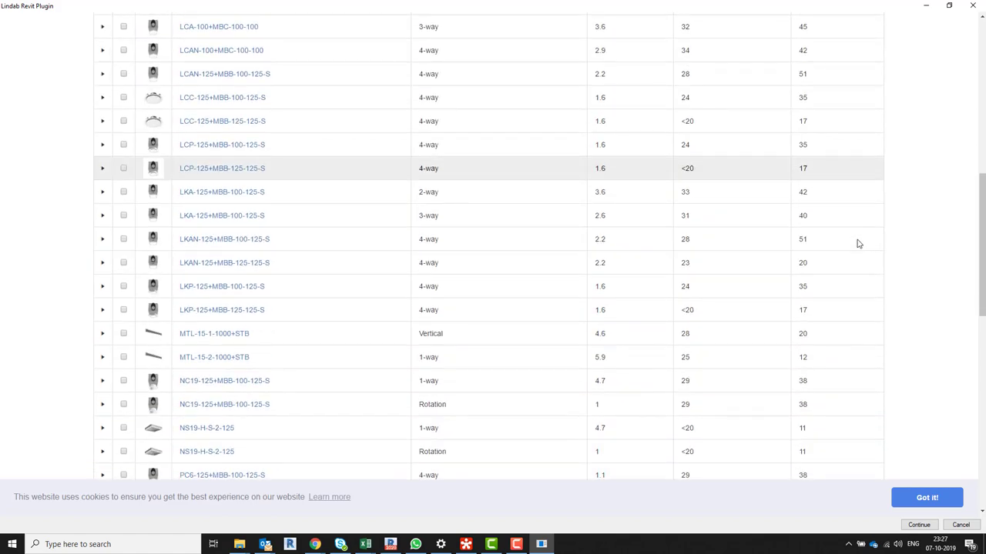
scroll(854, 241, "down", 2)
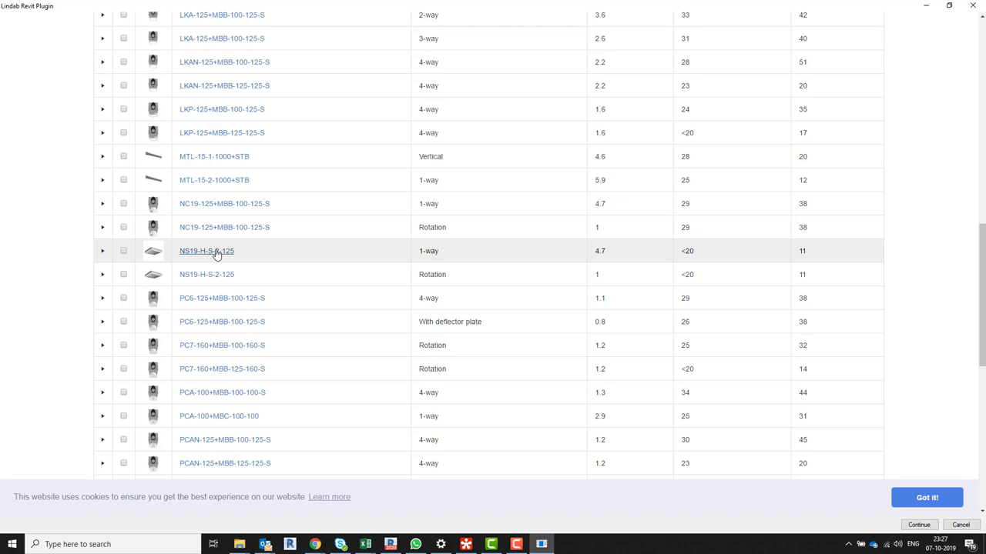
scroll(217, 254, "down", 5)
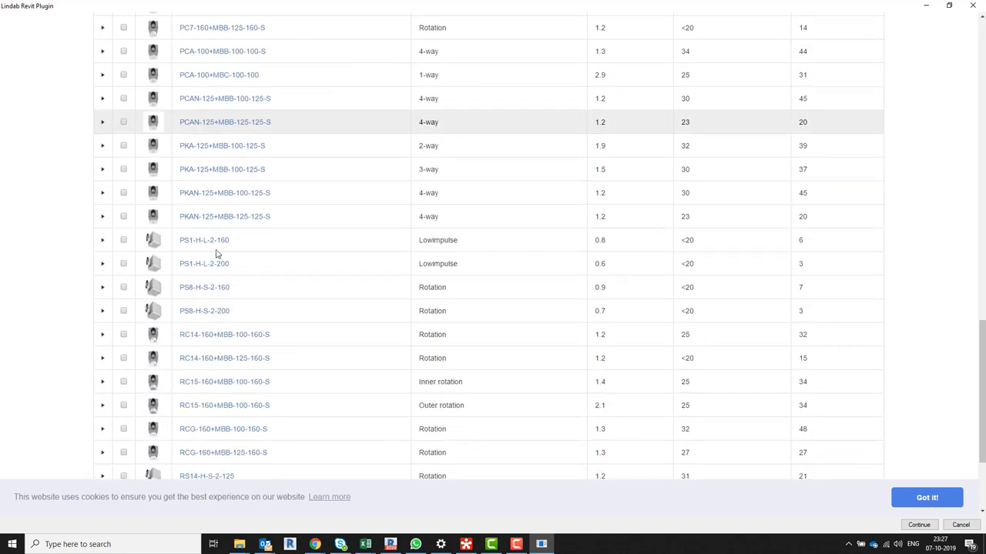
scroll(216, 254, "down", 2)
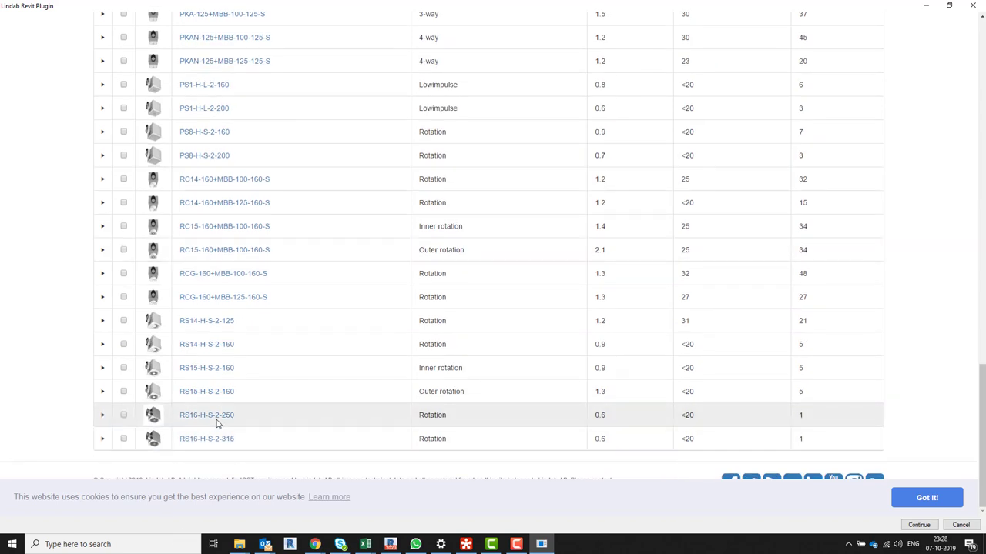
scroll(216, 423, "up", 7)
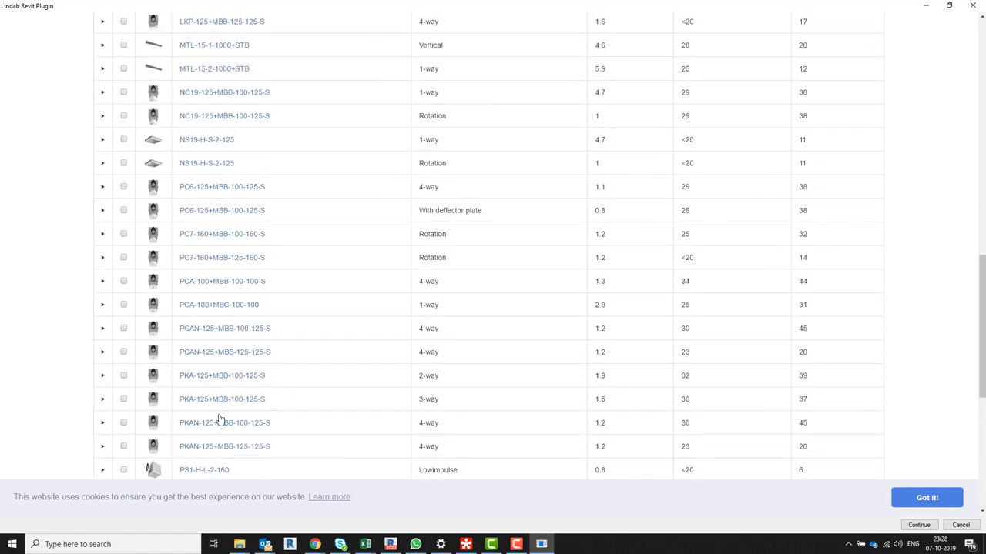
scroll(219, 418, "up", 1)
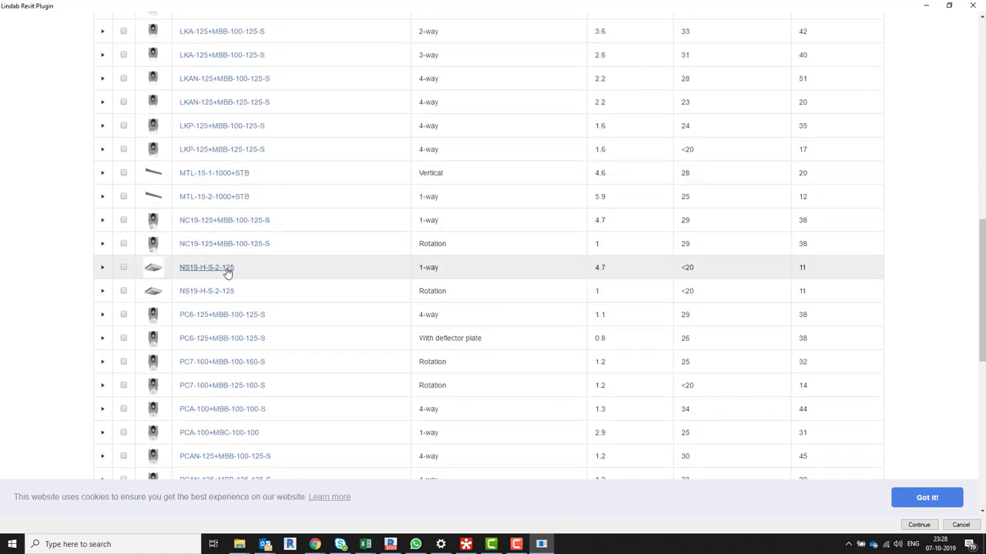
left_click(226, 269)
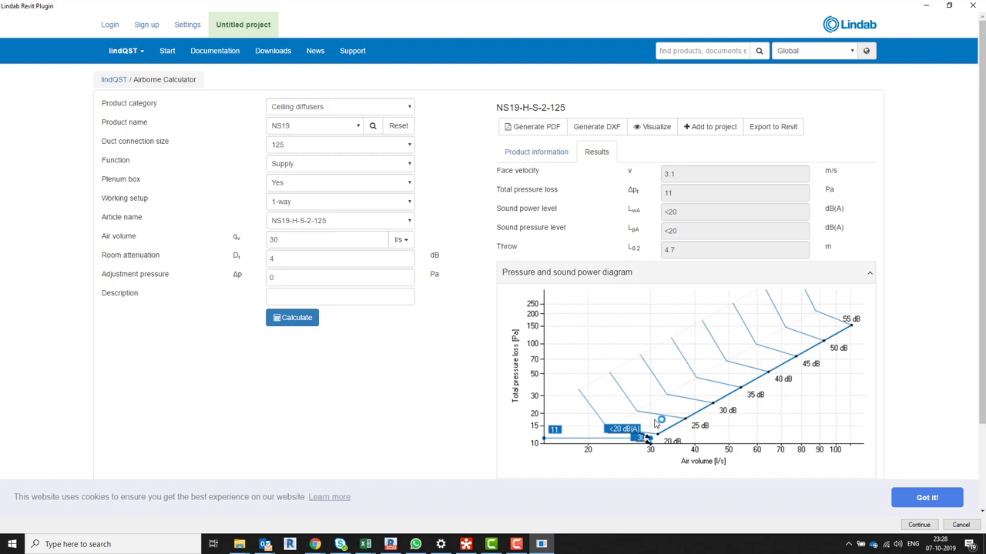
Step: Capture a screenshot of the pressure and sound power diagram and discard it without exporting
key("Print")
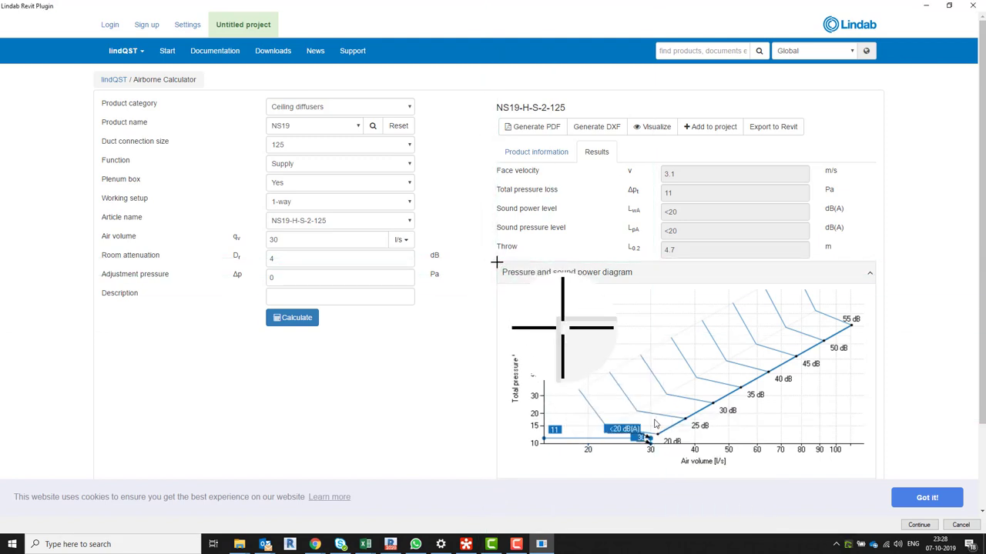
left_click_drag(496, 262, 876, 478)
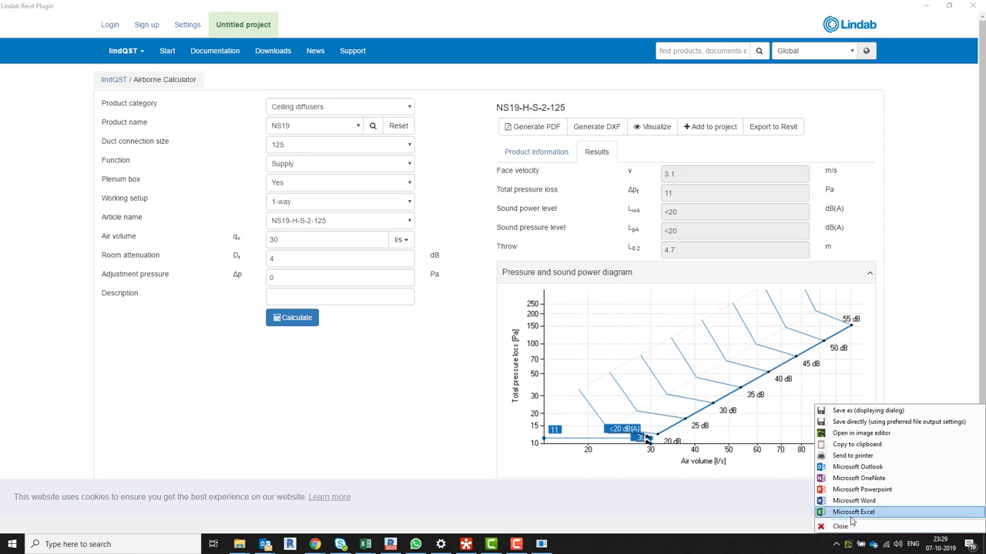
left_click(854, 526)
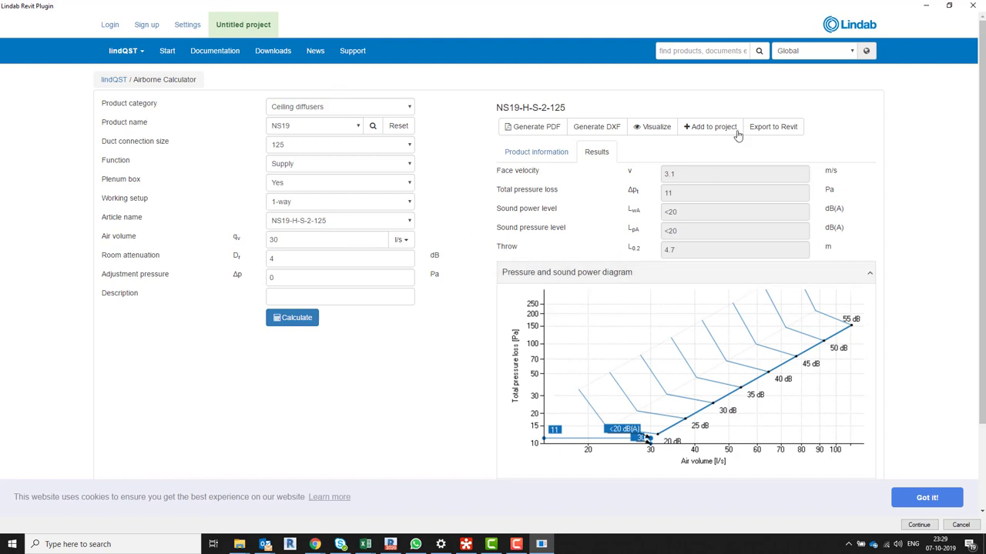
Step: Export the NS19-H-S-2-125 diffuser to Revit and continue to its placement in the model
left_click(774, 132)
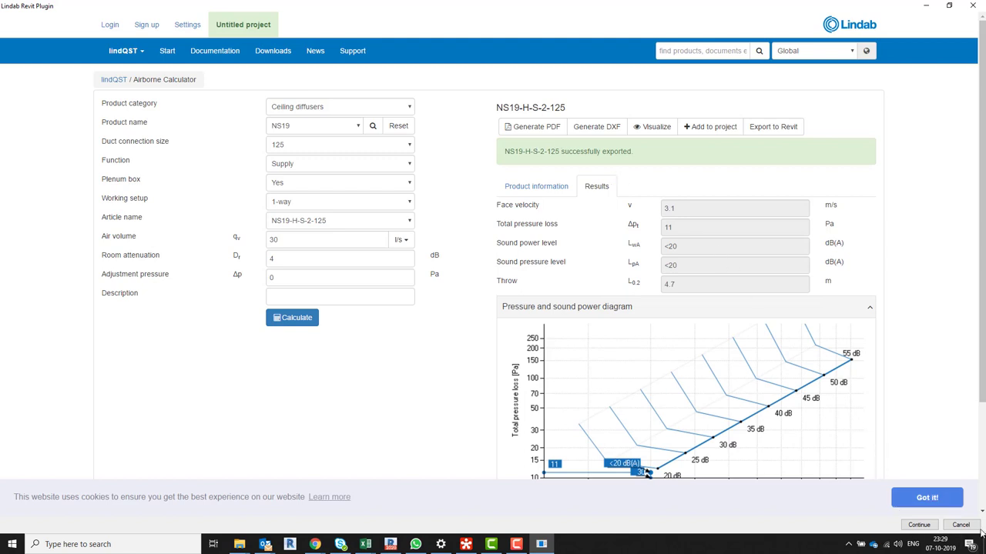
left_click(924, 526)
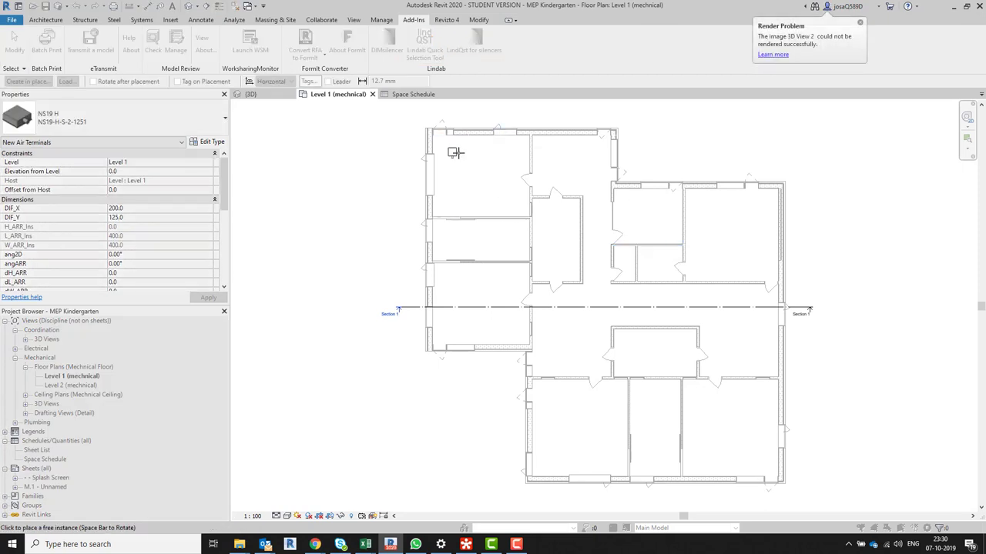
Step: Place four NS19-H-S-2-125 diffusers in a two-by-two layout in the upper-left classroom of the Level 1 mechanical plan
left_click(452, 154)
left_click(507, 152)
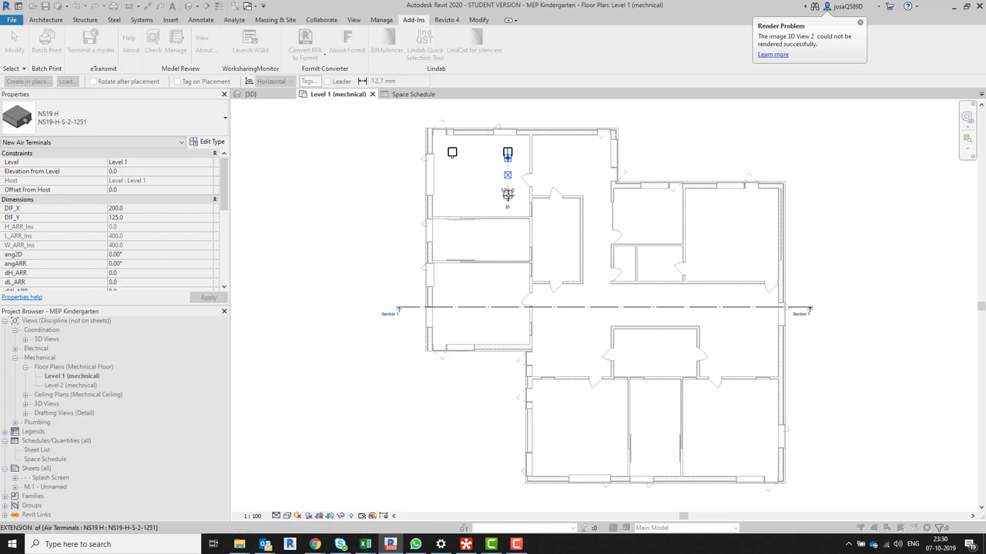
left_click(508, 196)
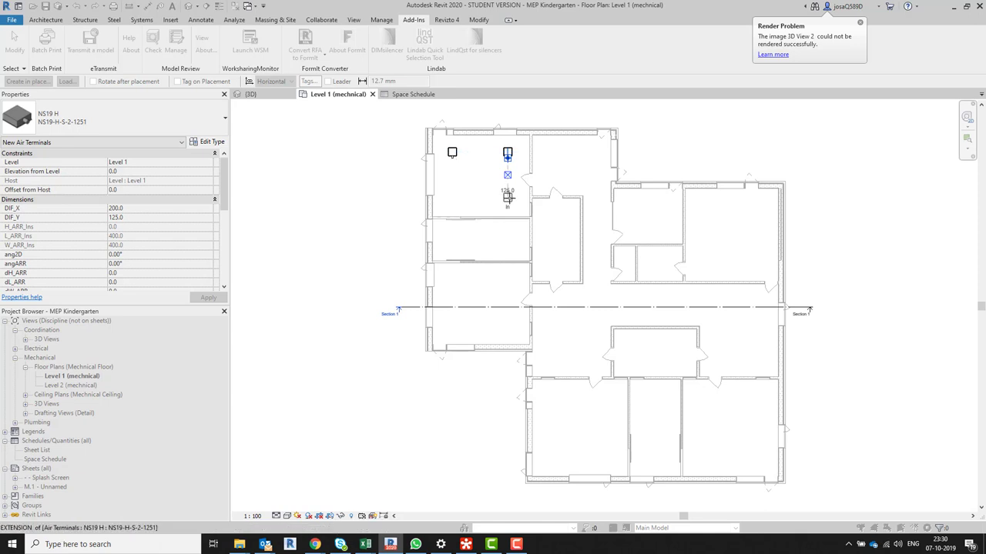
left_click(453, 198)
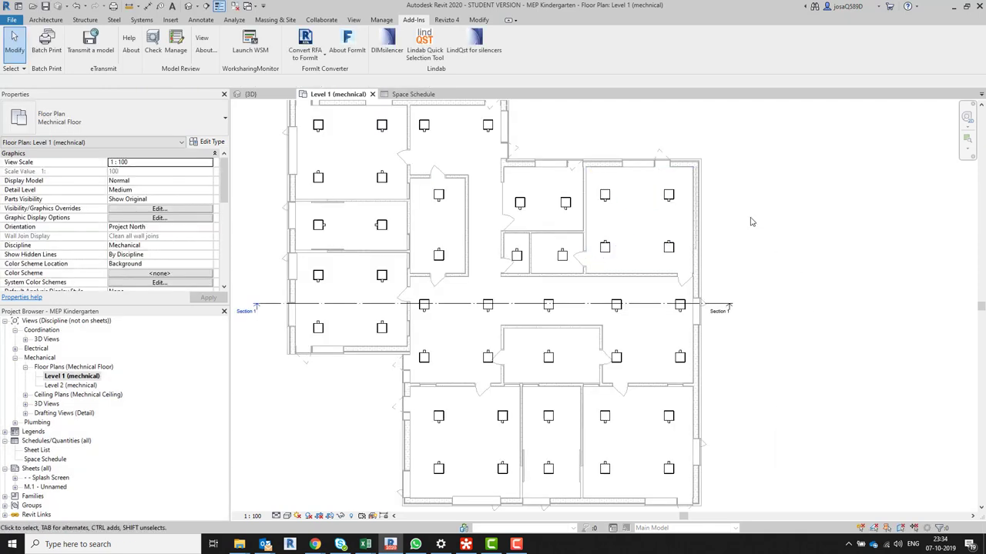
scroll(397, 246, "down", 1)
middle_click_drag(397, 247, 493, 275)
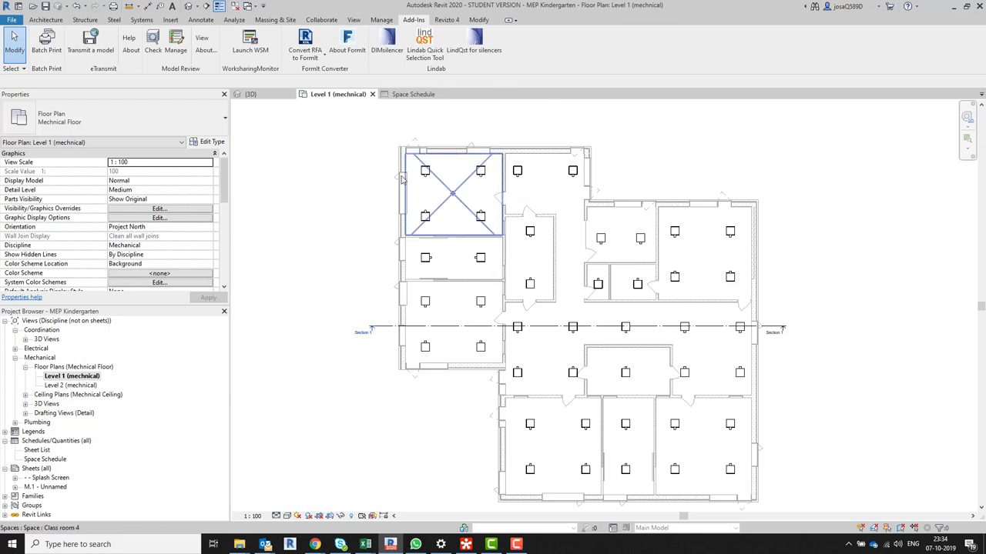
left_click(203, 5)
left_click(411, 126)
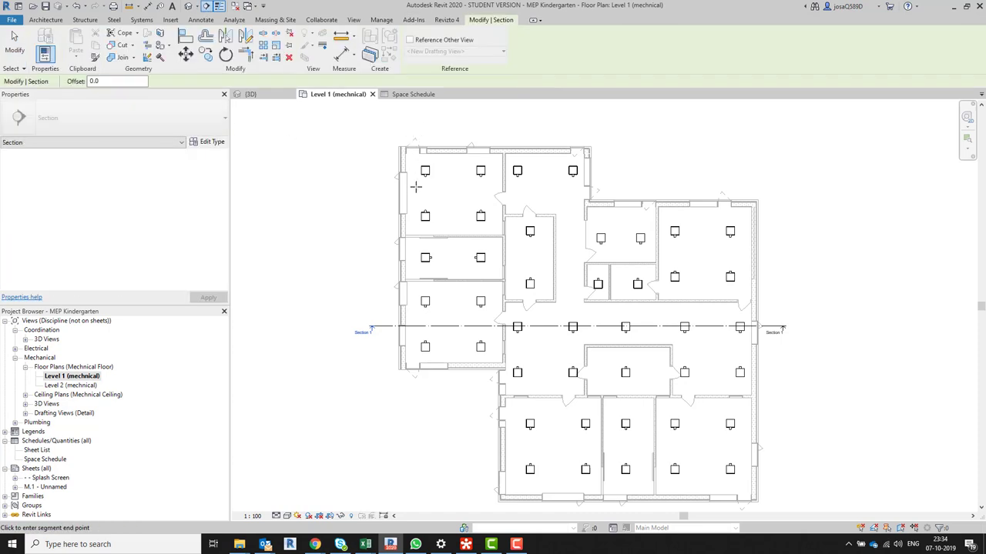
key("Escape")
key("Escape")
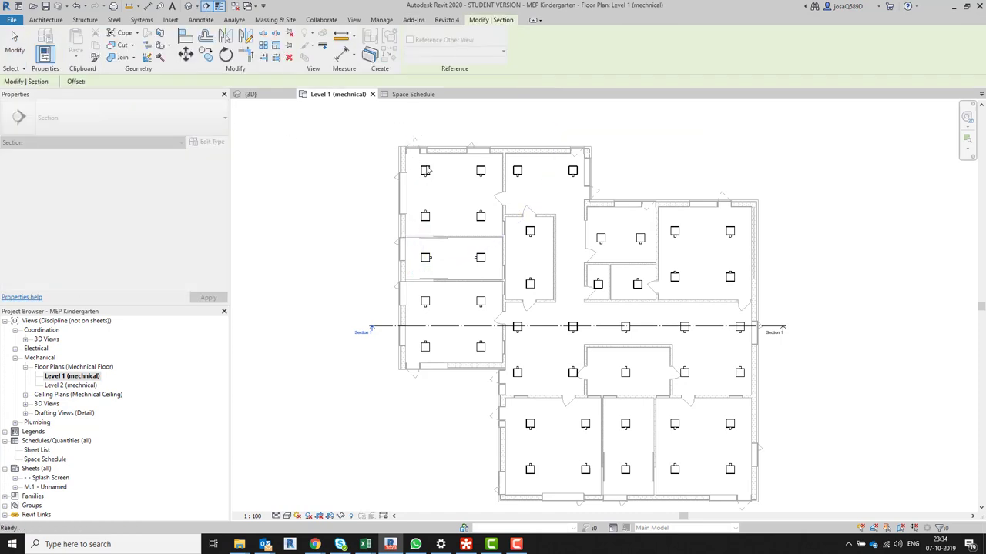
key("ctrl+Left")
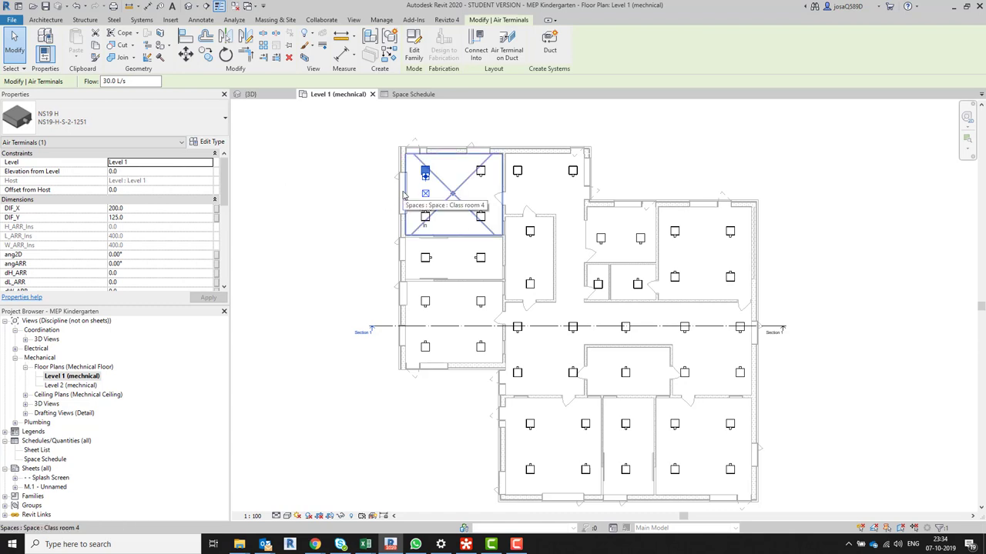
key("s")
key("a")
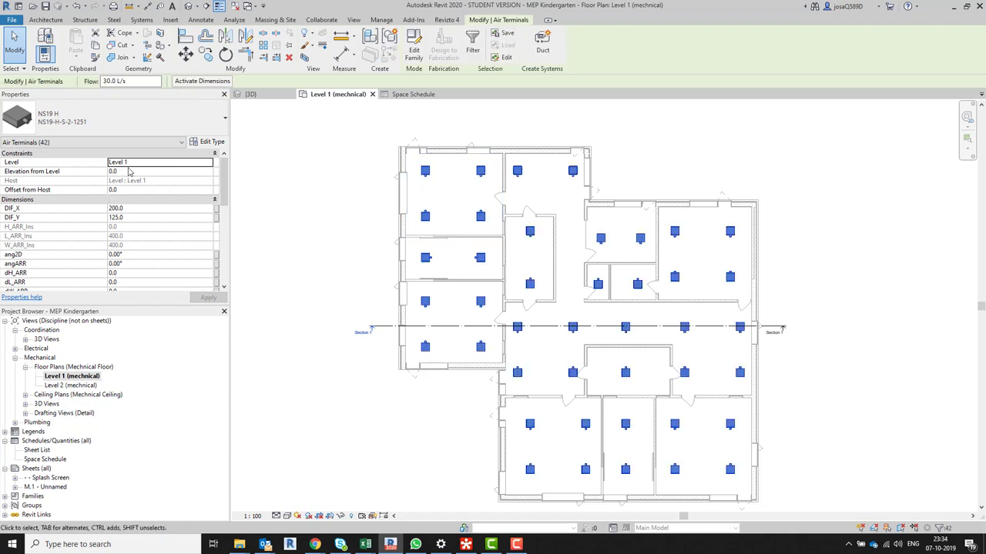
key("Escape")
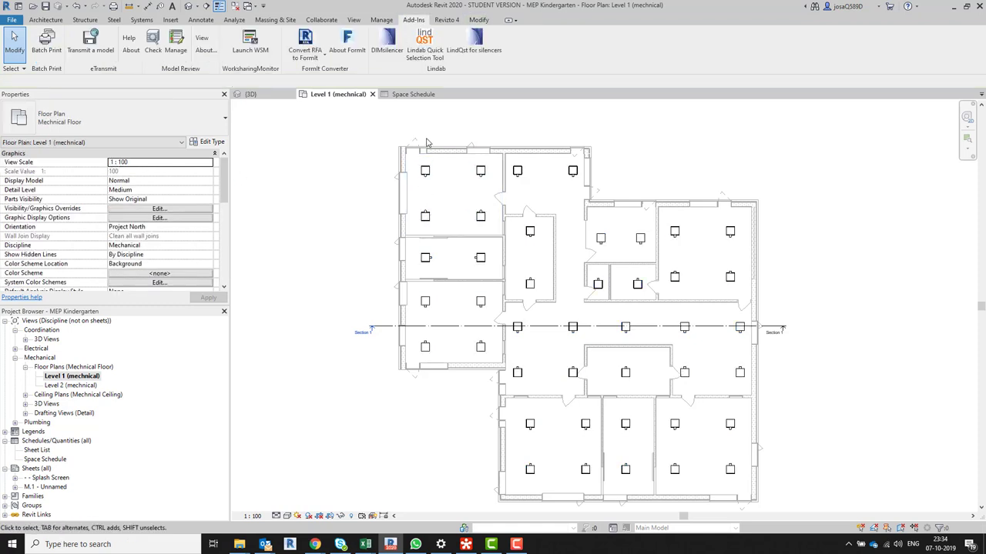
Step: Draw a short vertical section beside the diffusers in the upper-left classroom, cutting through its exterior wall, and open the section view
left_click(203, 6)
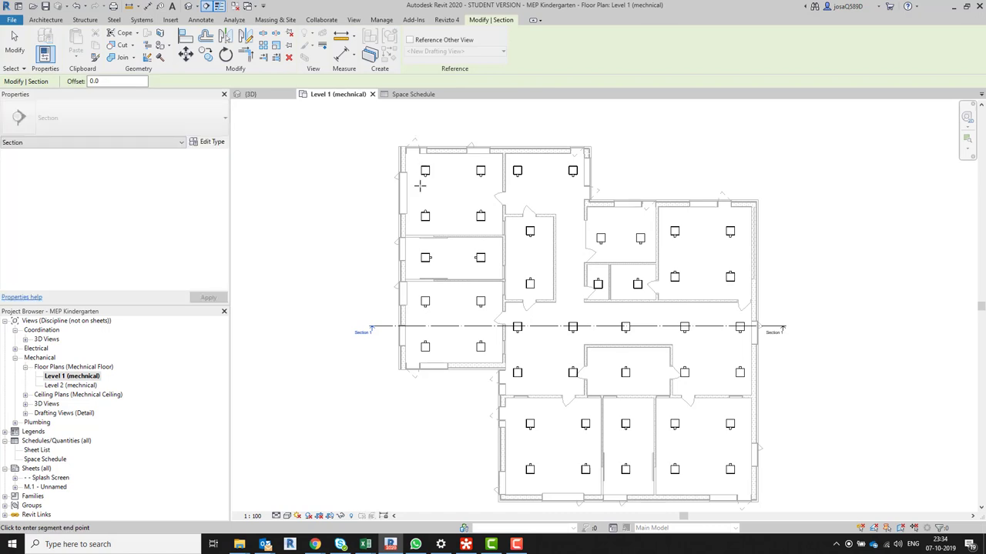
left_click(415, 125)
left_click(415, 207)
right_click(415, 185)
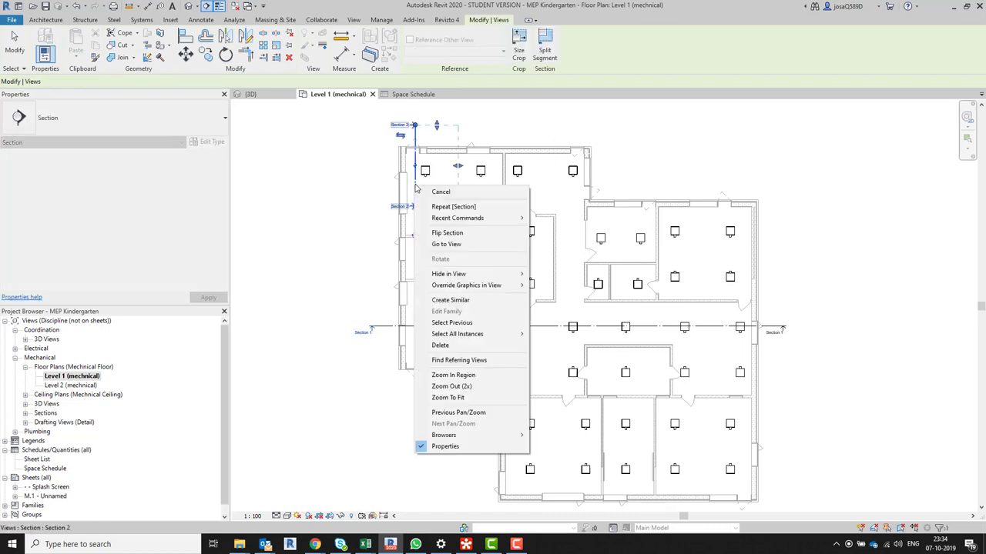
left_click(453, 242)
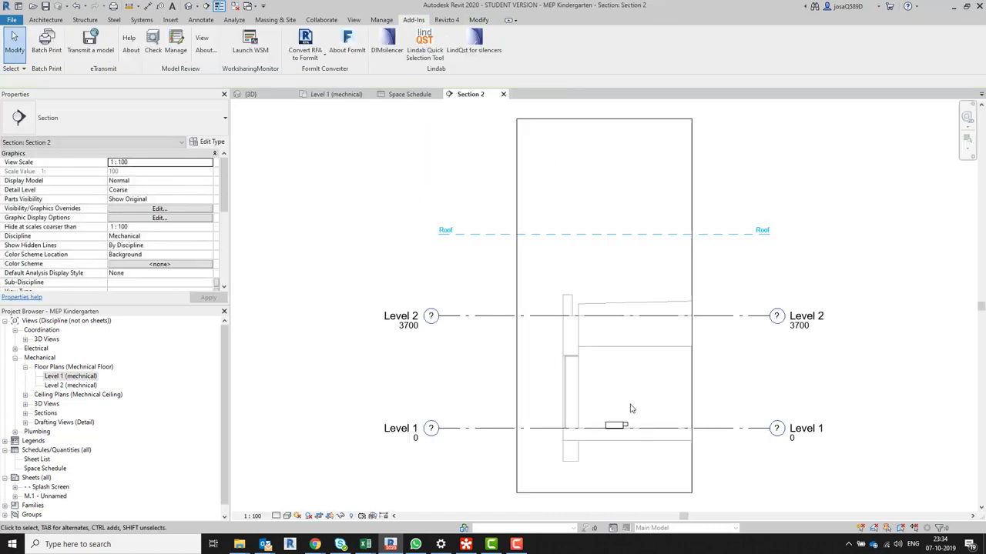
Step: Dimension the height from Level 1 to the ceiling line in the section with an aligned dimension
scroll(606, 428, "up", 3)
middle_click_drag(577, 367, 454, 378)
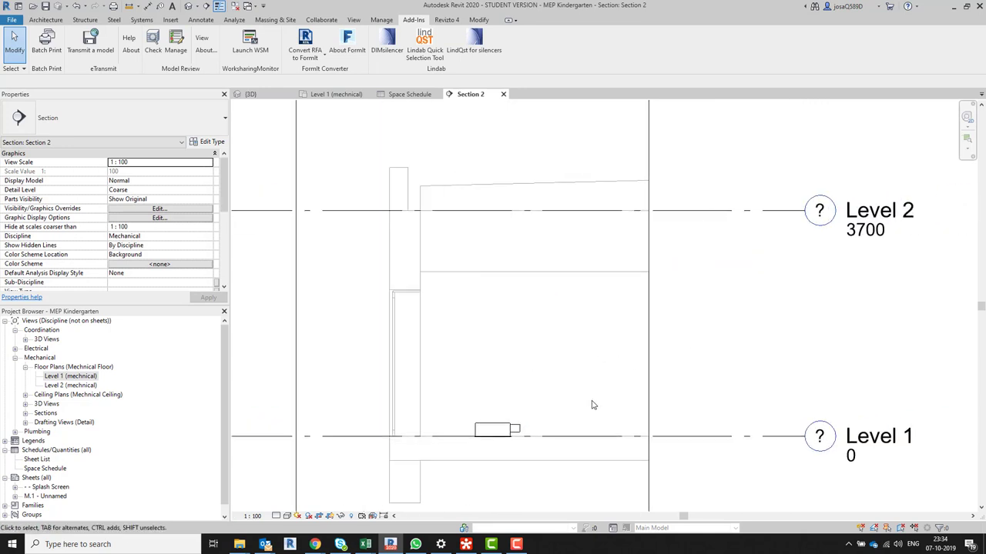
scroll(576, 400, "up", 1)
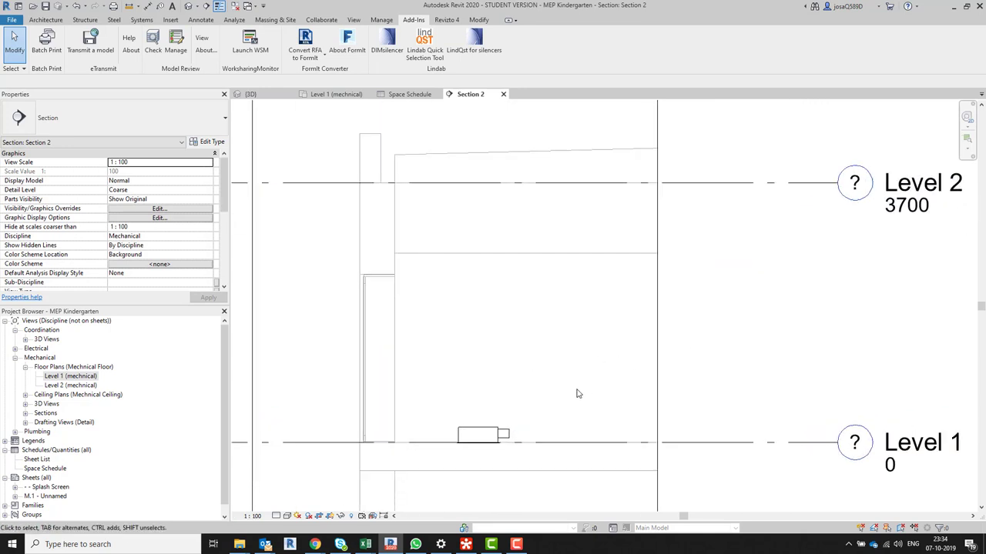
key("d")
key("i")
left_click(556, 443)
left_click(552, 254)
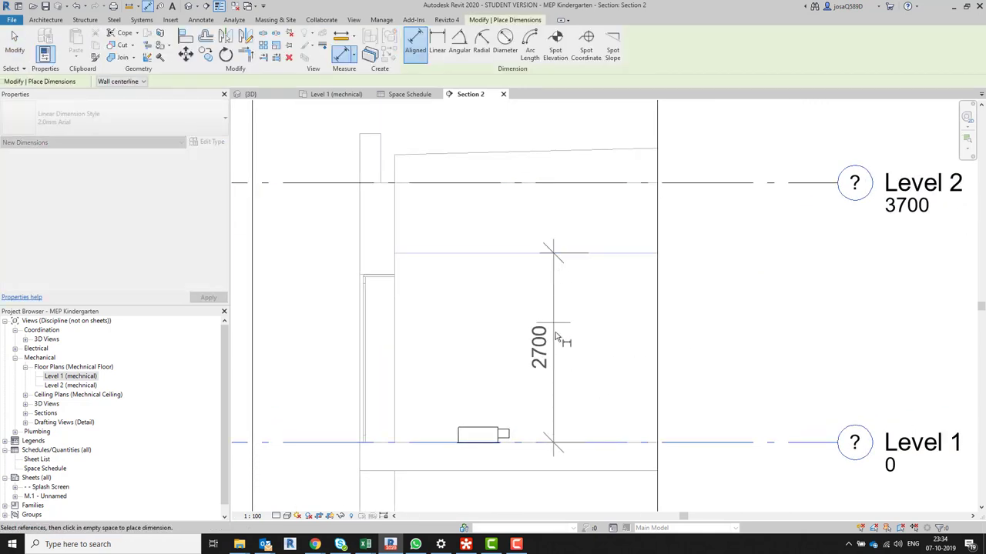
left_click(605, 339)
key("Escape")
key("Escape")
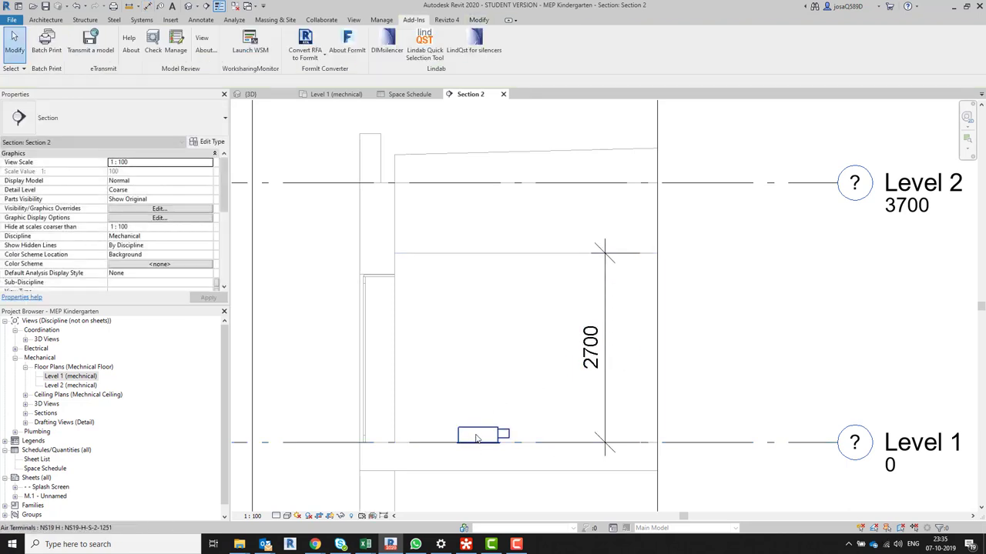
Step: Select all instances of the NS19-H diffuser and set their elevation from level to 2700, checking their position against the ceiling
left_click(478, 437)
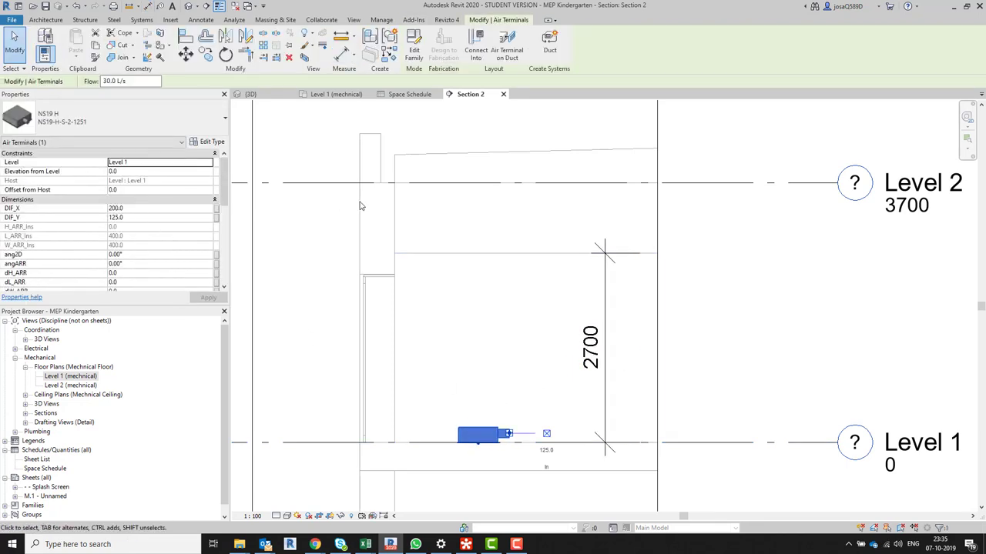
key("s")
key("a")
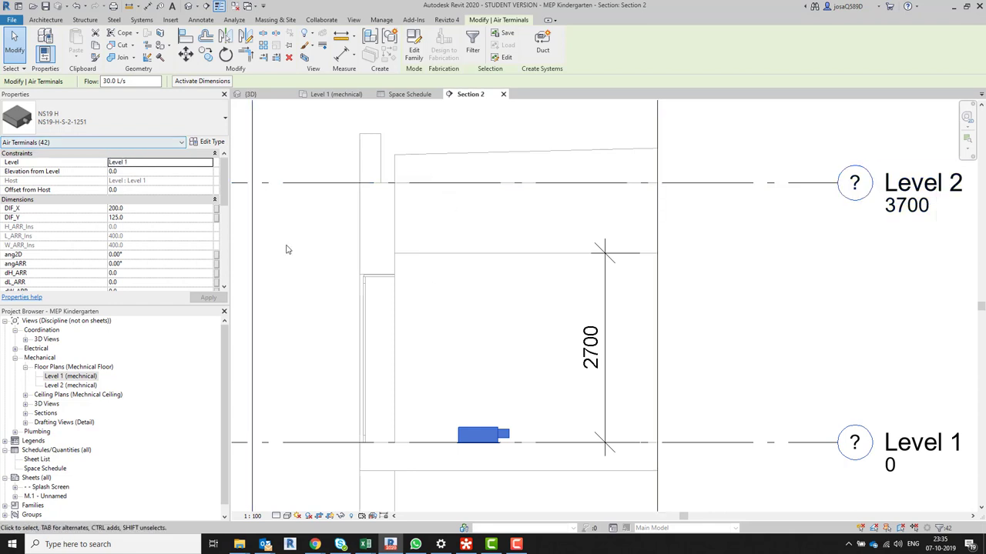
left_click(157, 172)
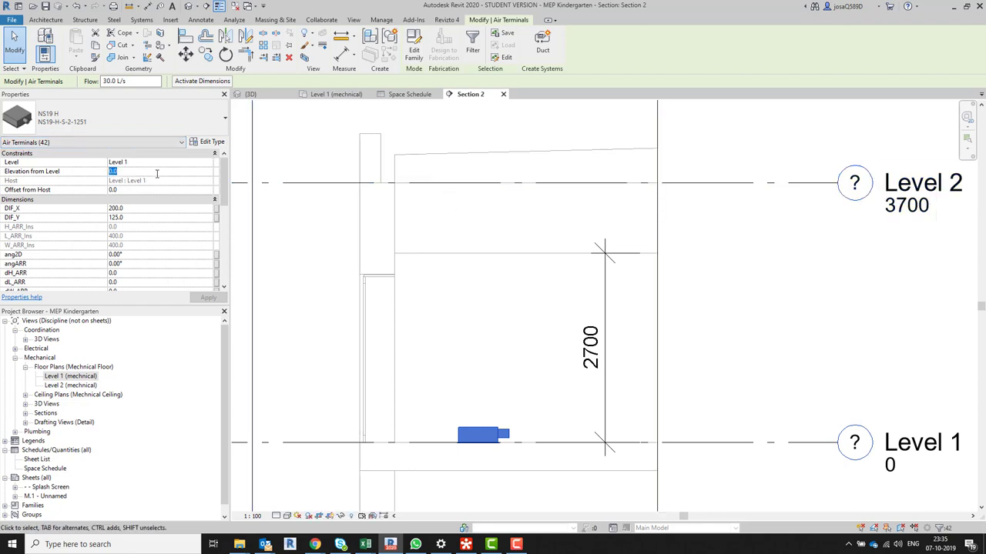
type("2700")
key("Return")
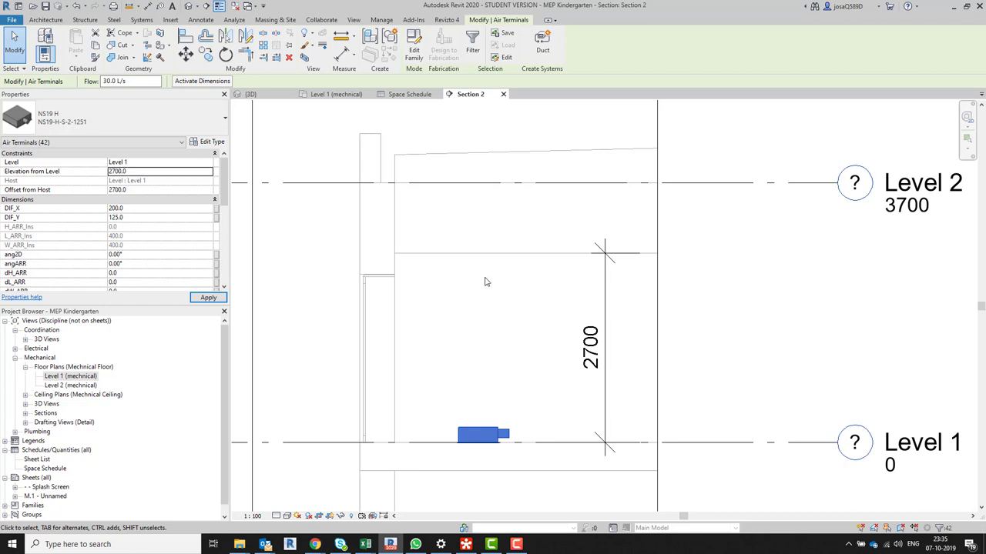
scroll(517, 261, "up", 5)
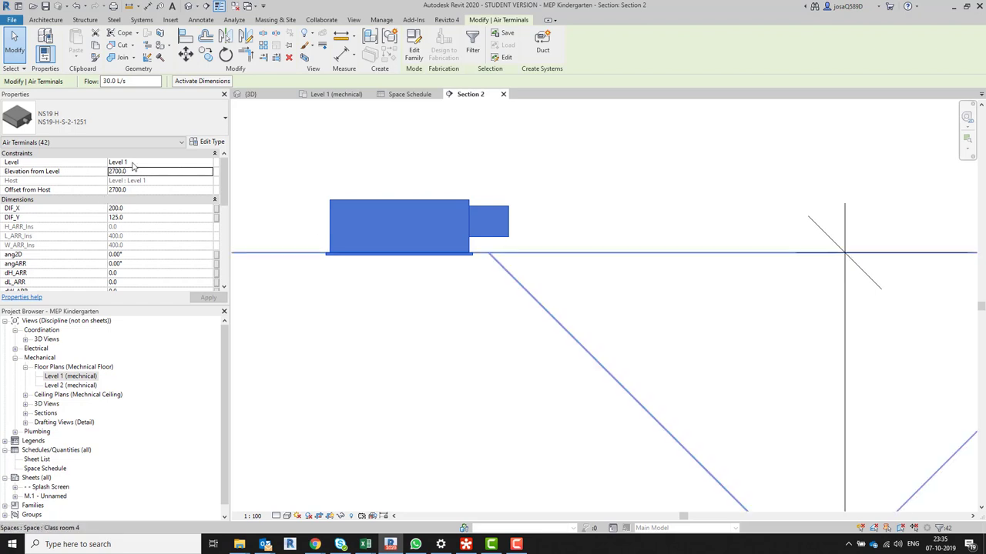
left_click(543, 181)
scroll(629, 250, "down", 5)
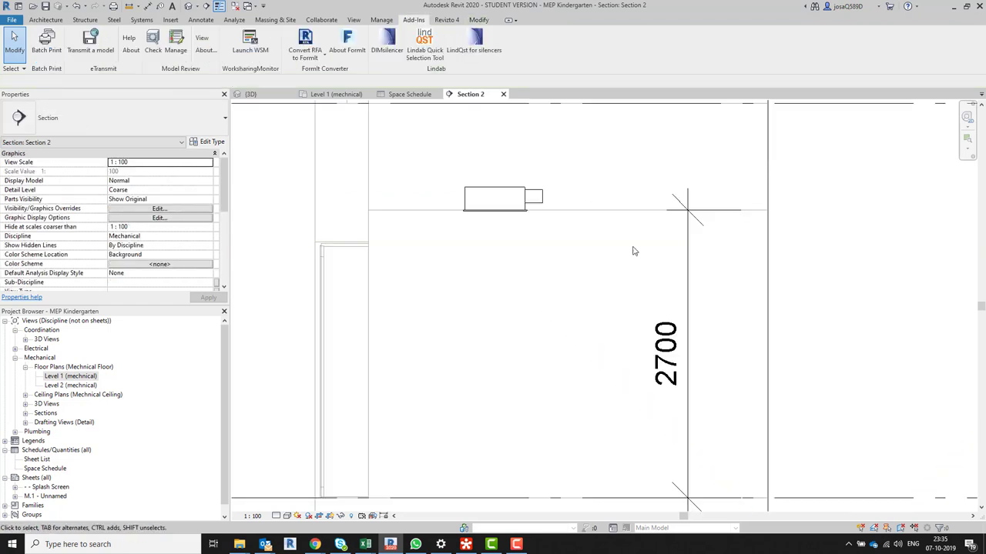
middle_click_drag(628, 251, 569, 296)
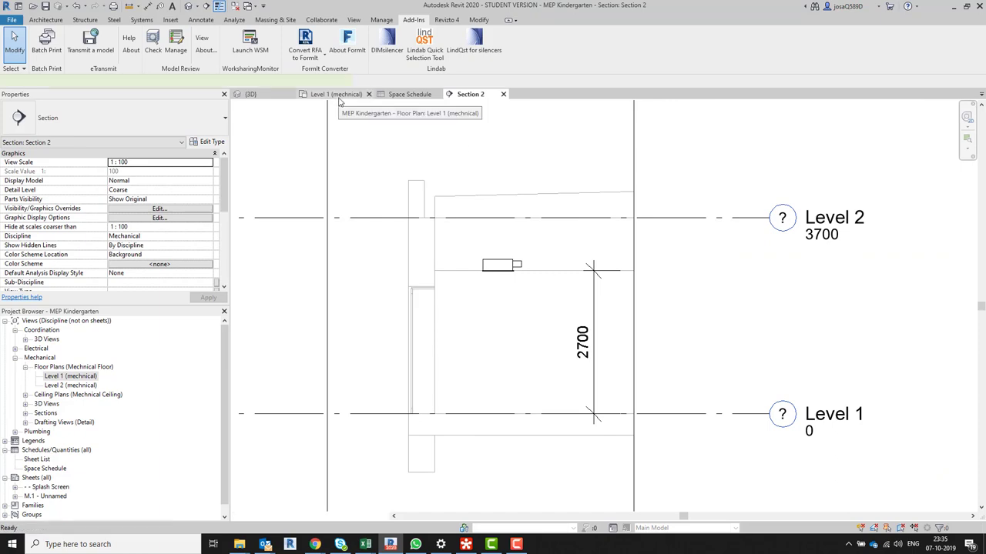
Step: Review the spaces' supply airflow in the Space Schedule and return to the Level 1 mechanical plan
left_click(409, 94)
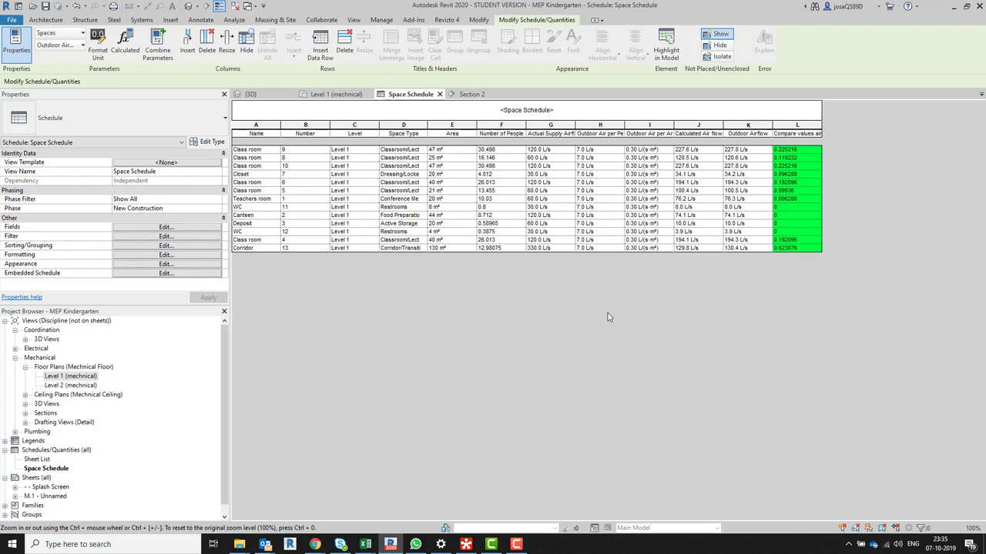
key("ctrl+Tab")
key("ctrl+Tab")
key("ctrl+Tab")
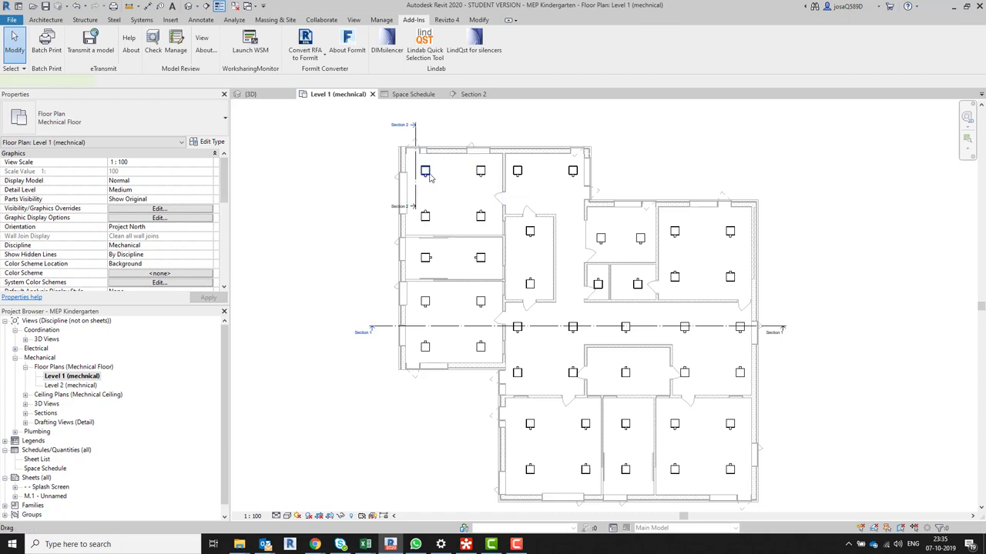
Step: Inspect the flow property of the individual diffusers in the upper-left classroom, enlarging the properties area to show it
left_click(428, 174)
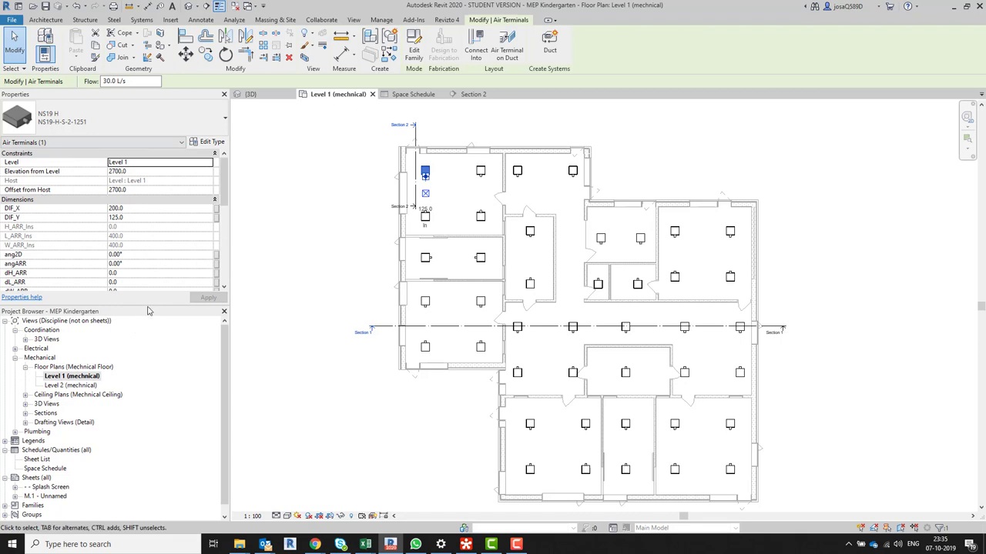
left_click_drag(149, 309, 141, 428)
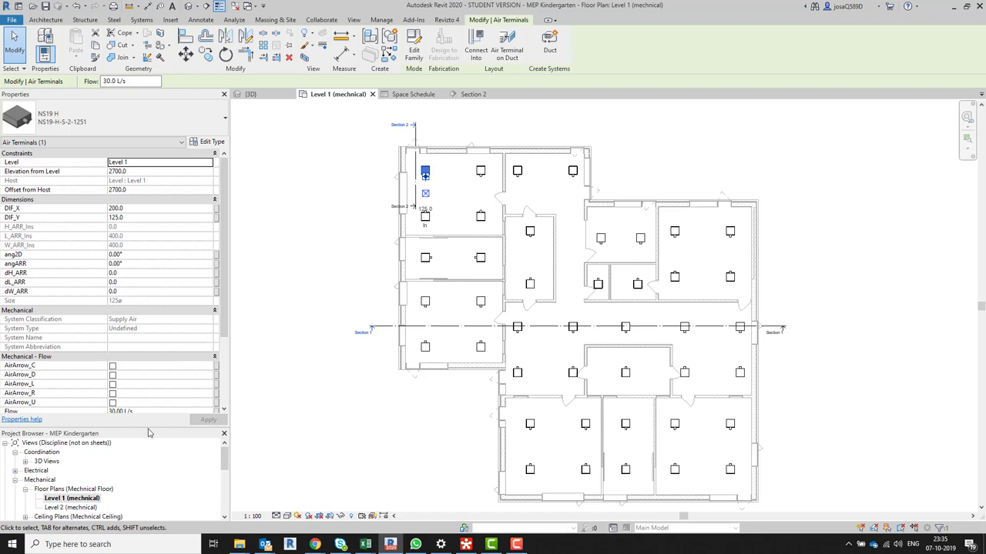
left_click_drag(149, 431, 149, 450)
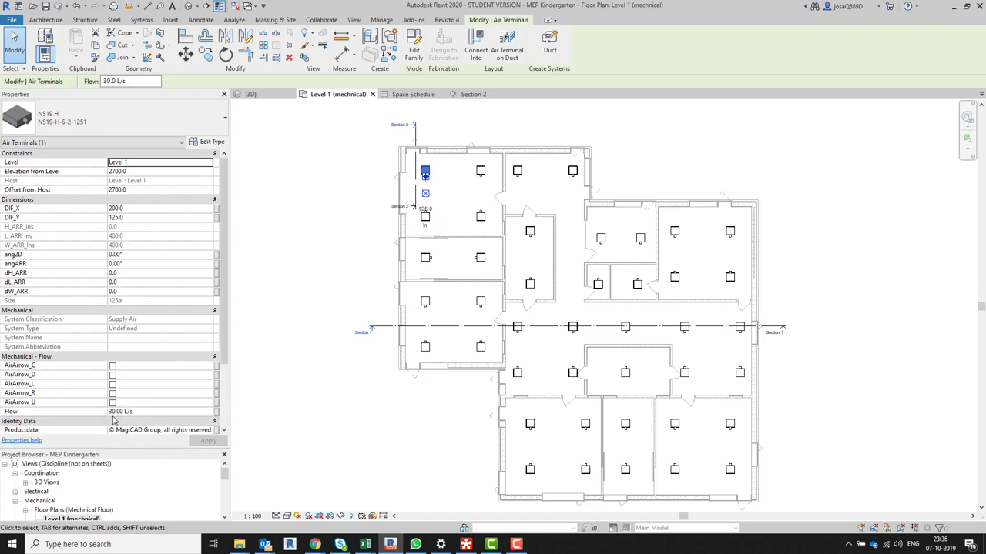
left_click(480, 172)
left_click(480, 216)
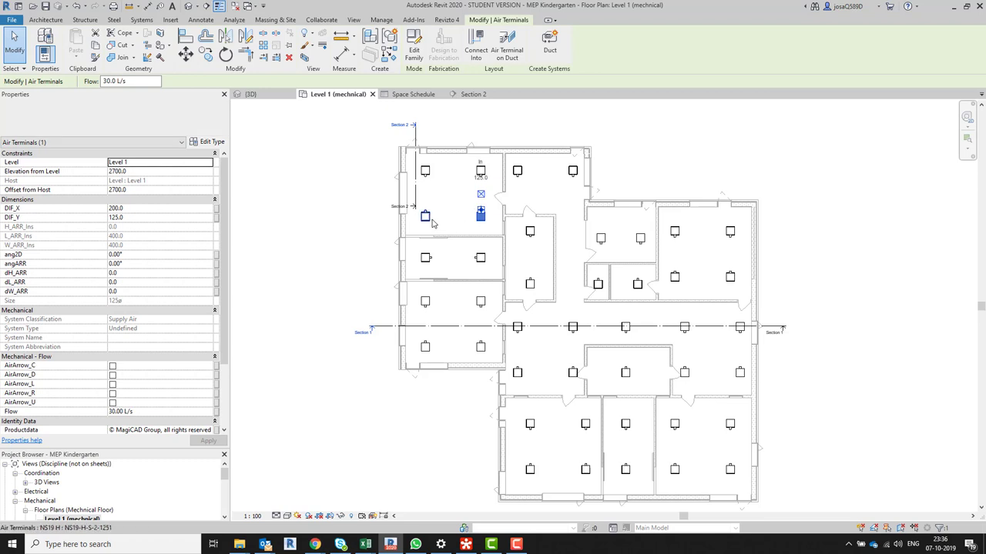
left_click(432, 222)
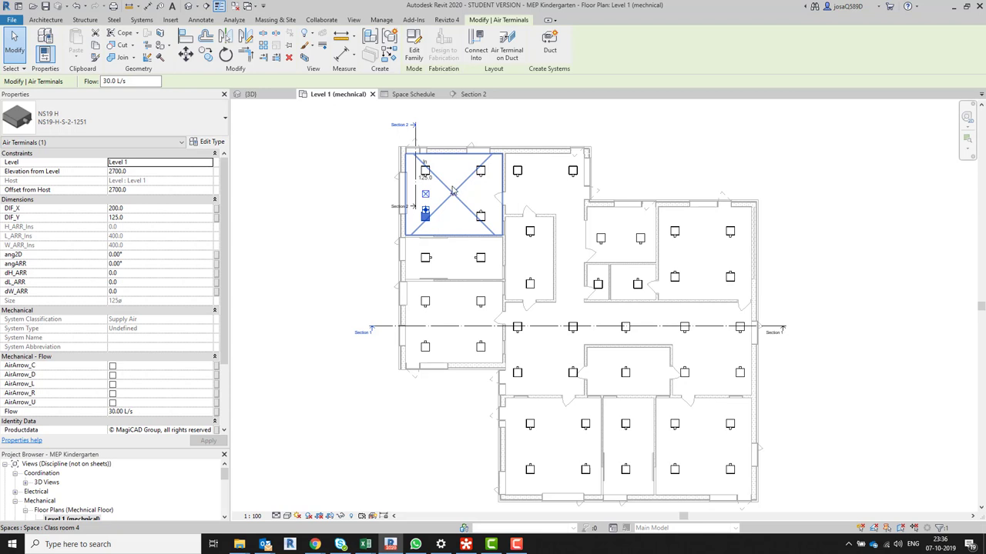
Step: Select the four diffusers in the upper-left classroom and set their flow to 25 L/s
left_click_drag(384, 137, 493, 233)
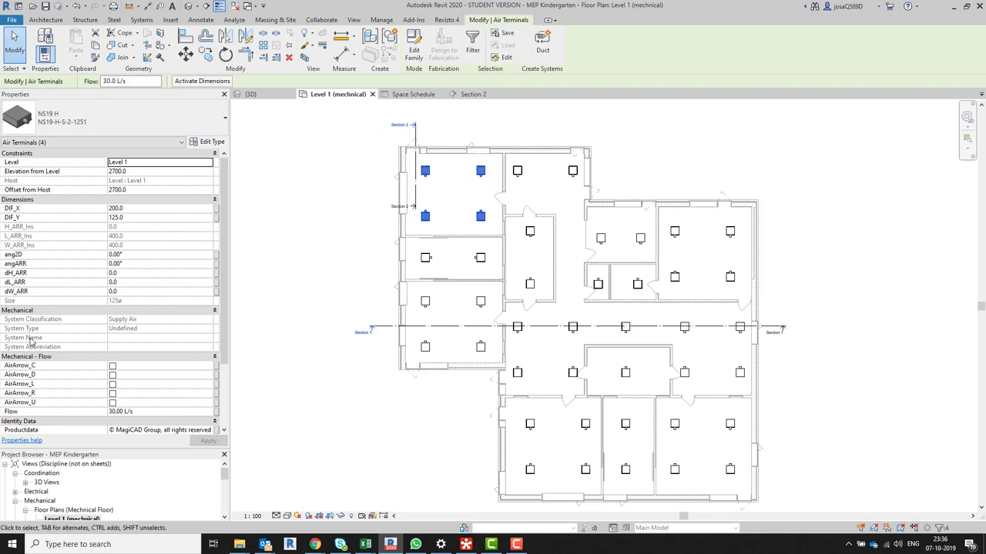
left_click(144, 412)
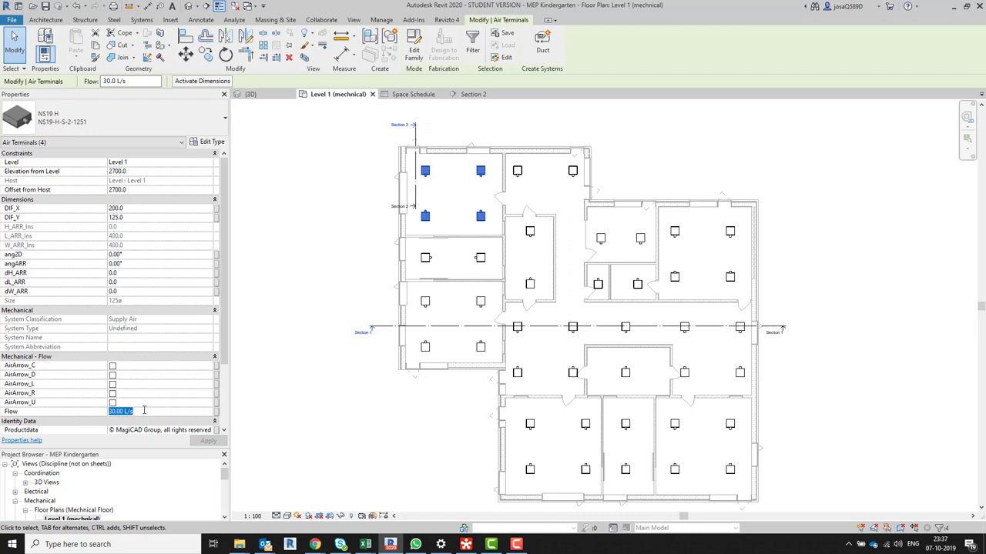
type("25")
key("Return")
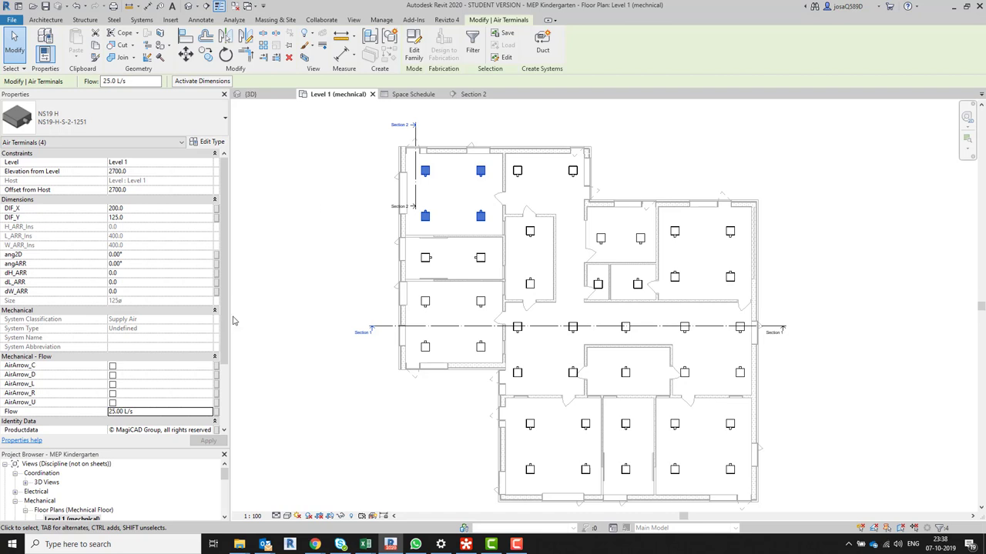
Step: Create a new schedule of building components for the Air Terminals category
left_click(225, 517)
left_click(225, 517)
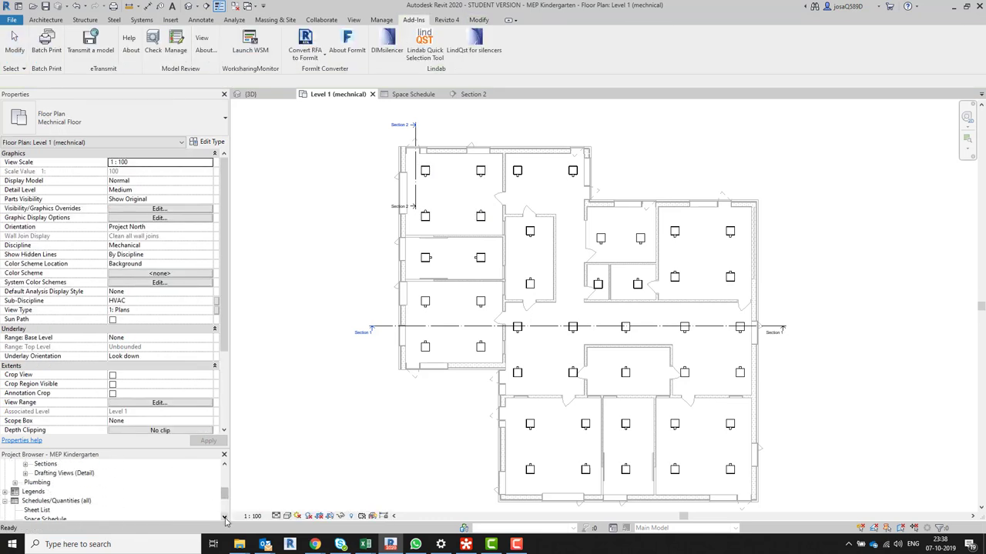
right_click(53, 495)
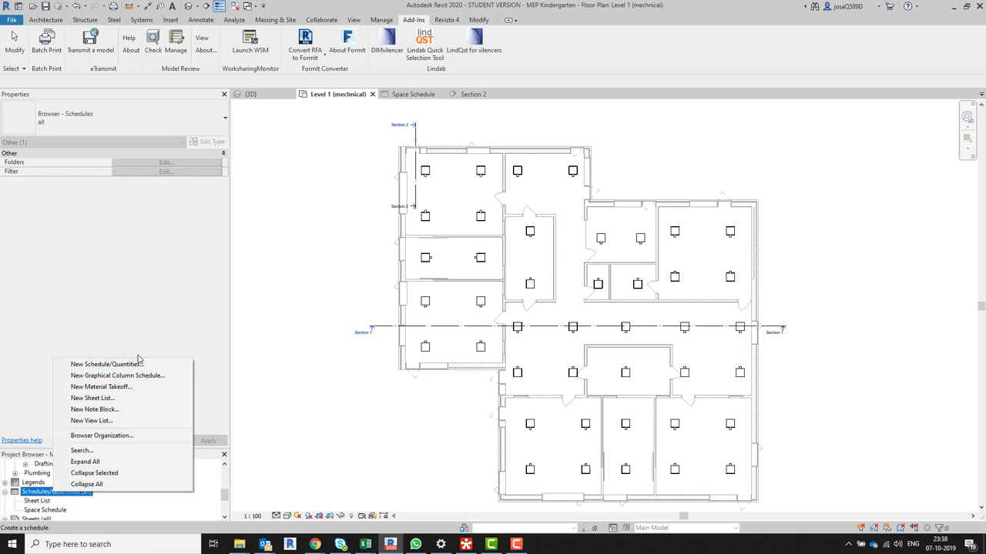
left_click(104, 364)
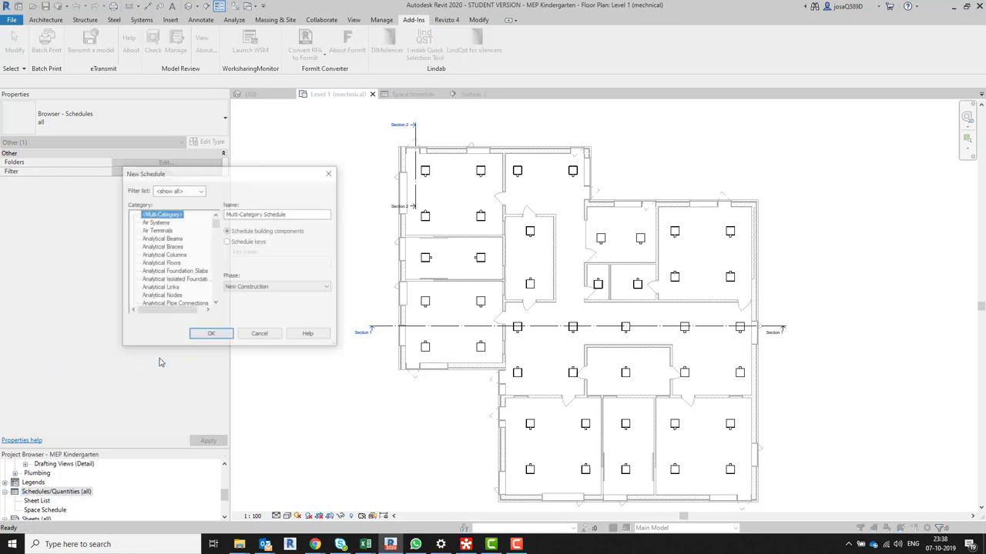
left_click(157, 231)
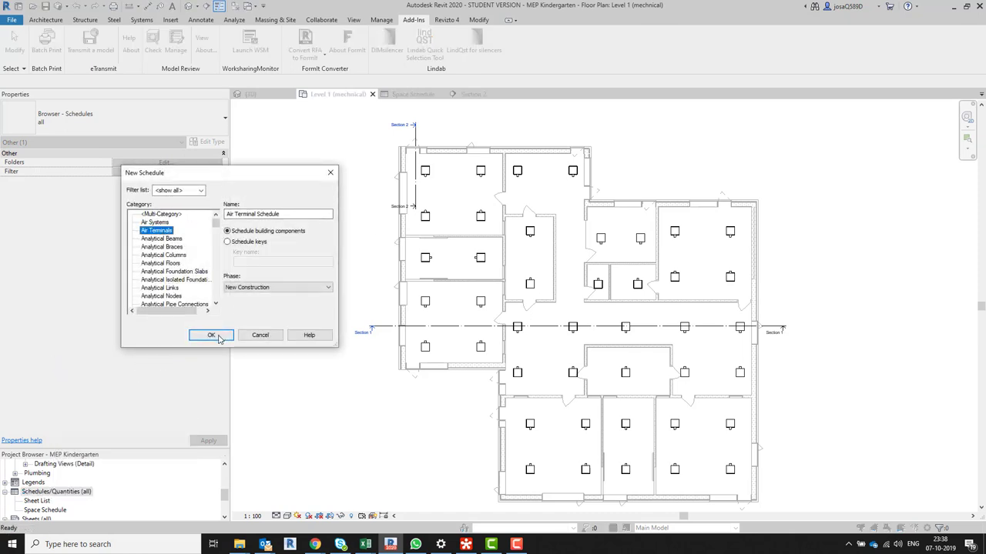
left_click(218, 337)
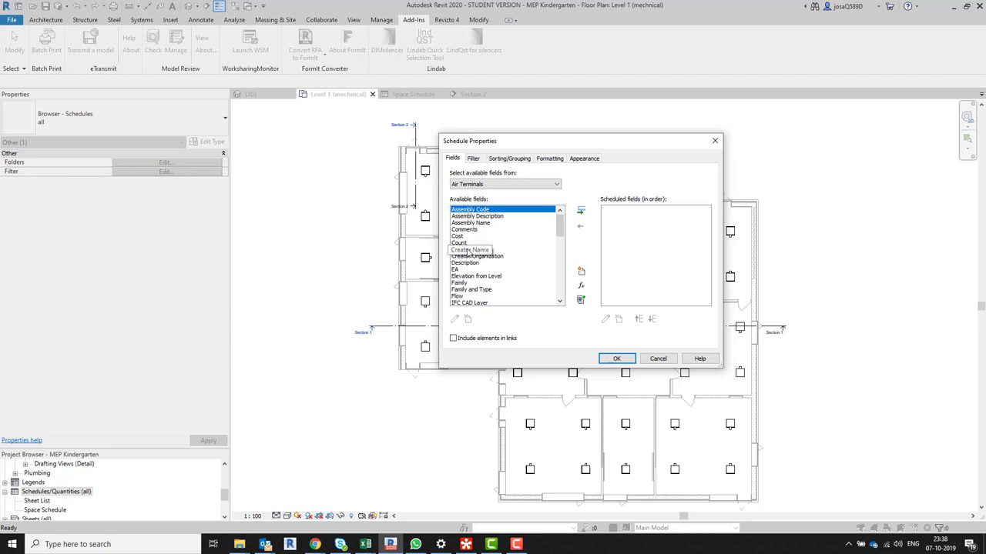
Step: Add the air terminal fields Family and Type, Flow and Count to the schedule
left_click(472, 283)
double_click(477, 291)
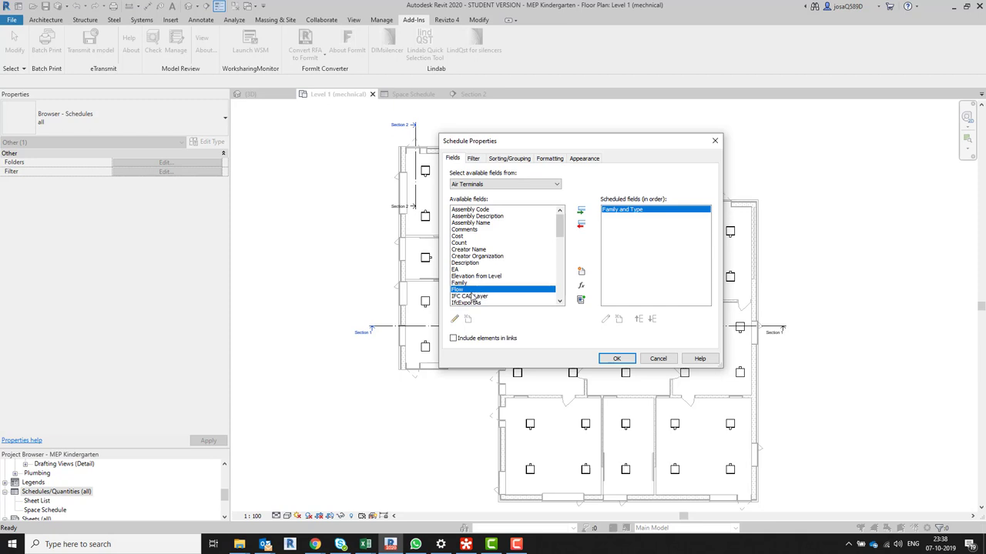
double_click(469, 291)
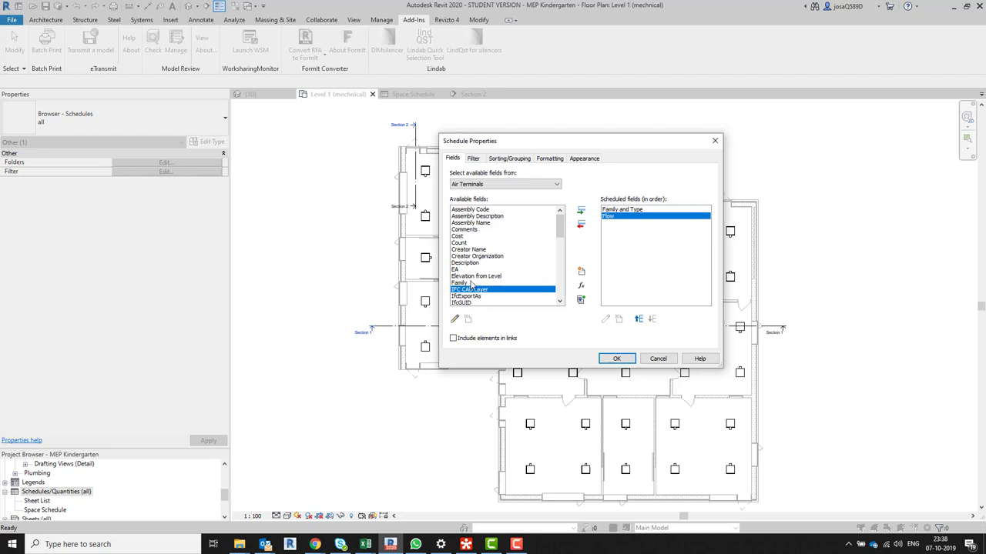
double_click(464, 243)
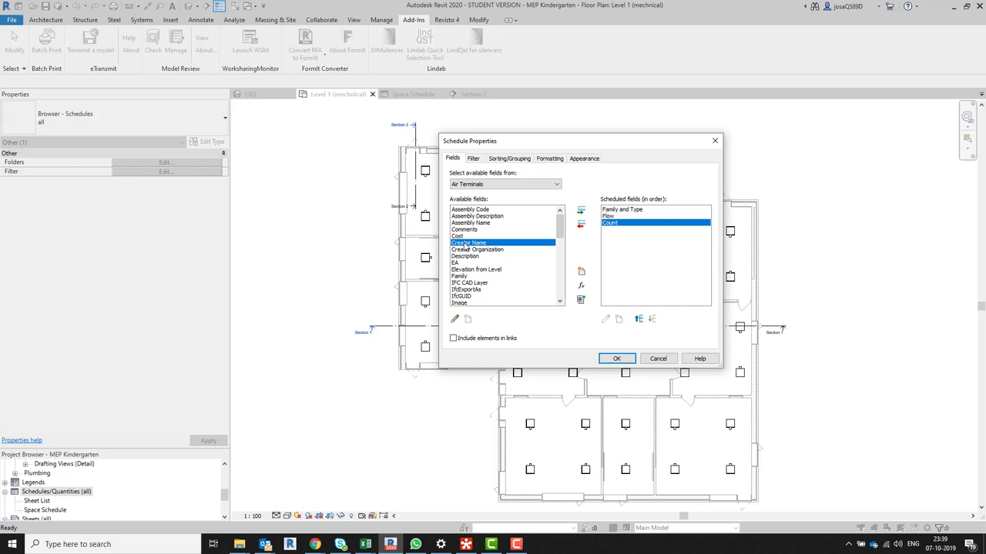
Step: Switch the available fields to Space and add Space: Outdoor Airflow to the schedule
left_click(478, 185)
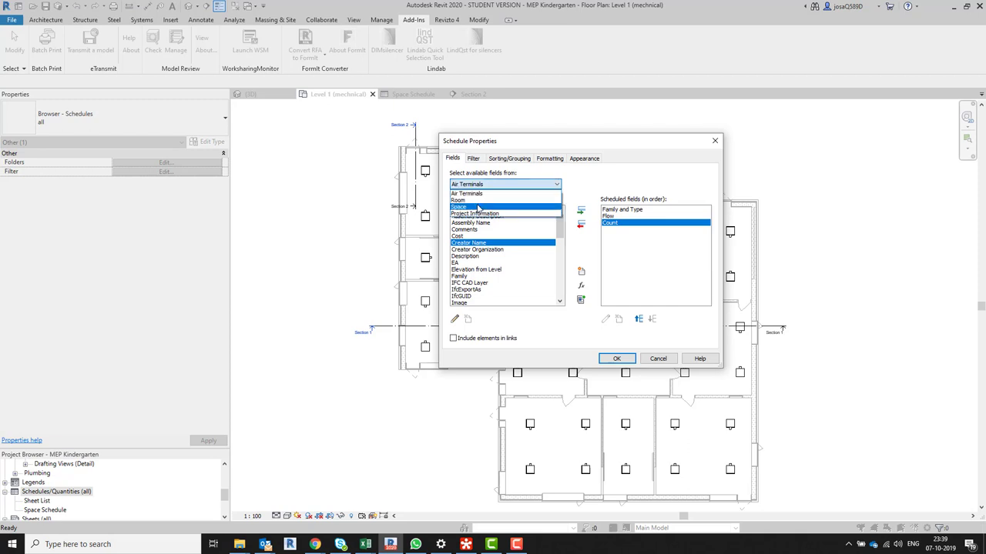
left_click(478, 208)
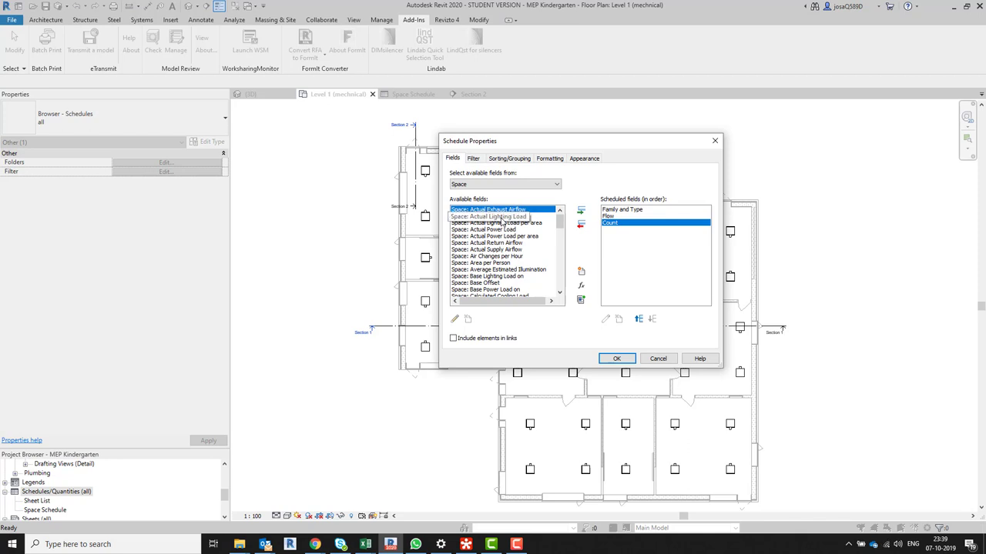
scroll(505, 237, "down", 2)
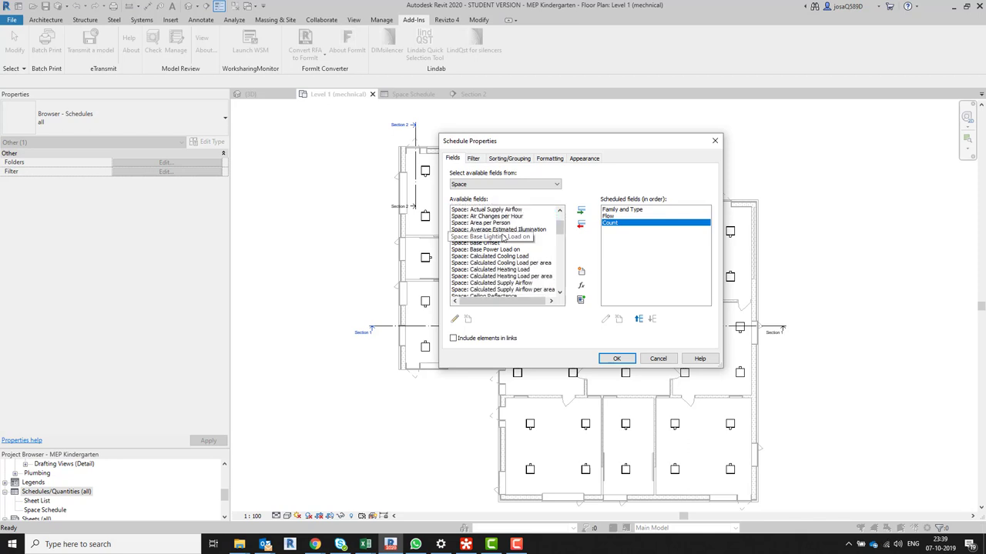
scroll(504, 237, "down", 15)
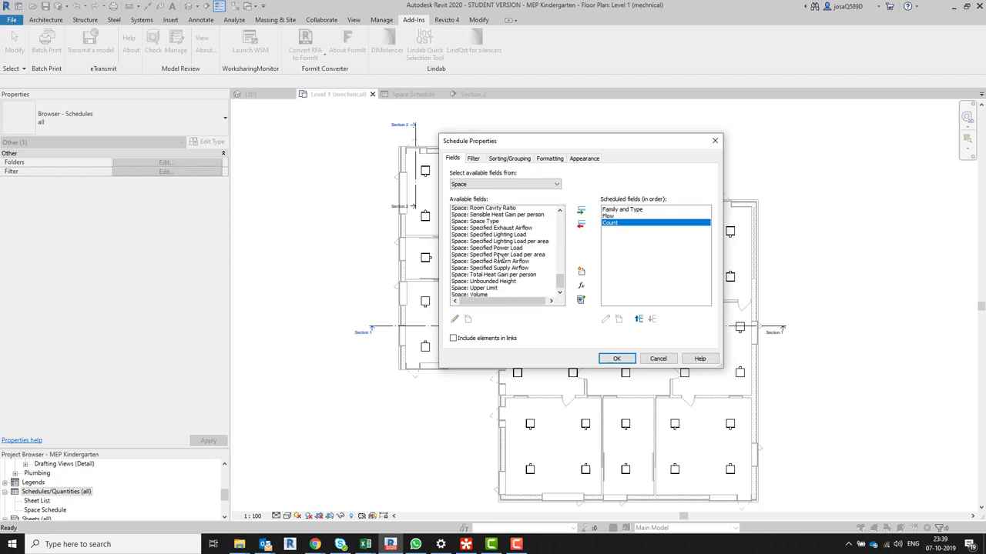
scroll(499, 258, "up", 3)
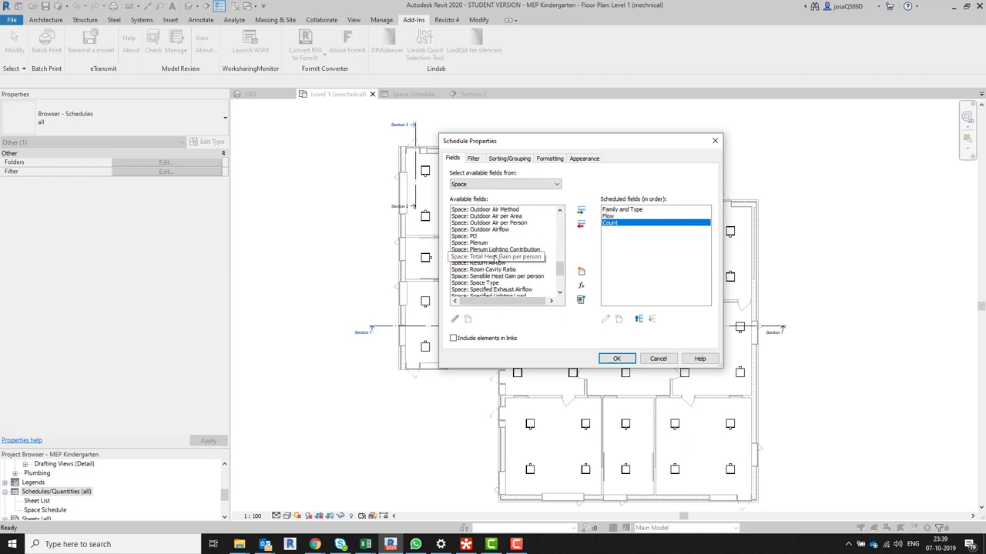
scroll(495, 259, "up", 1)
double_click(501, 251)
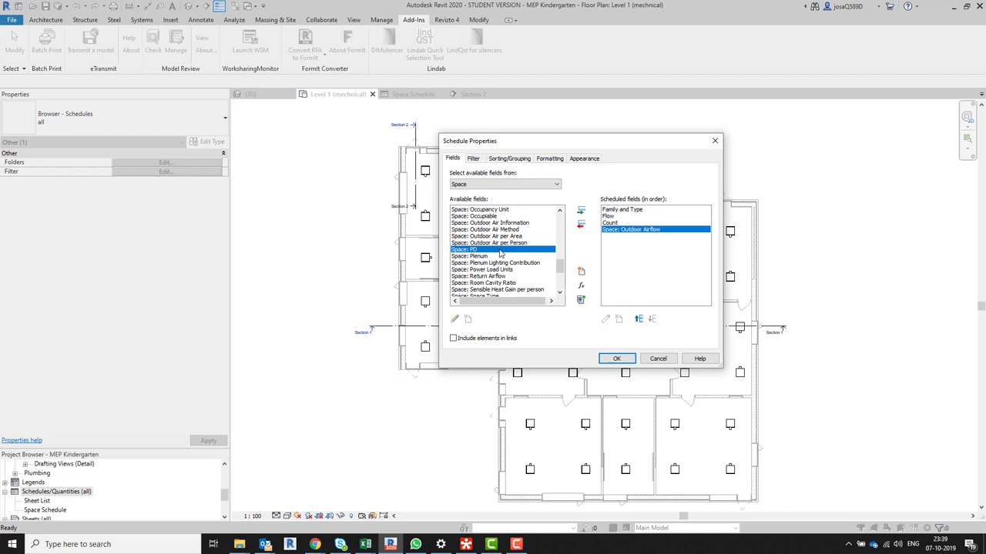
Step: Add the Space: Actual Supply Airflow field to the schedule
scroll(499, 253, "up", 4)
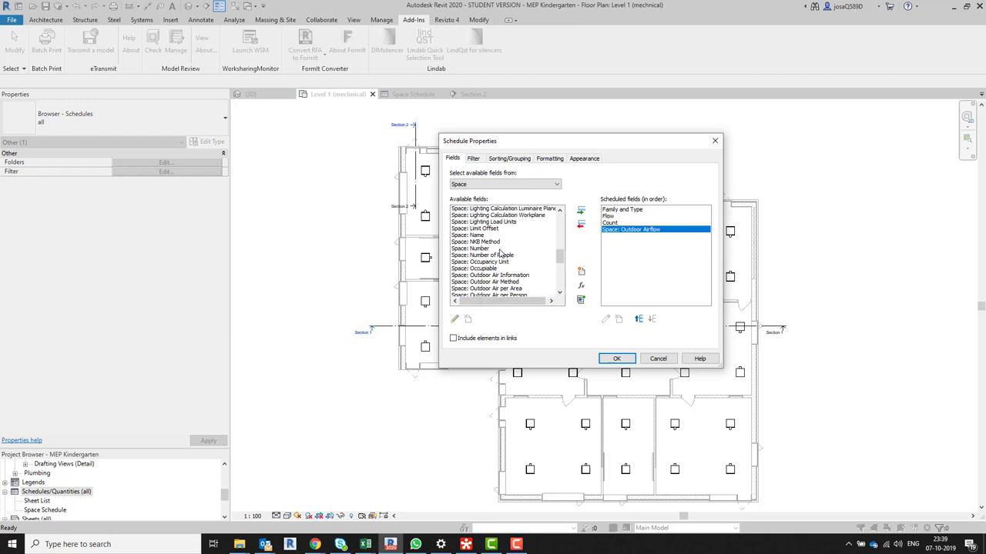
scroll(499, 254, "up", 12)
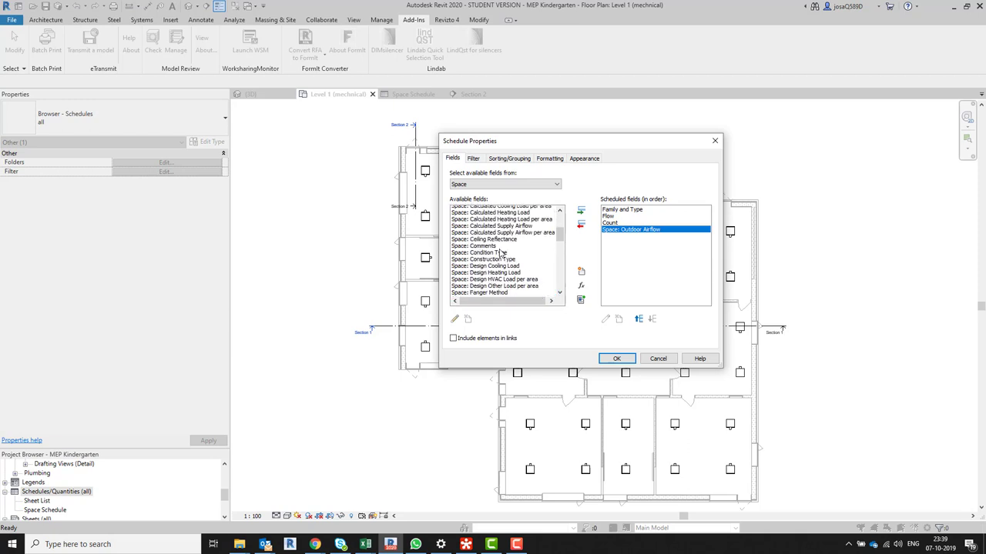
scroll(500, 253, "up", 1)
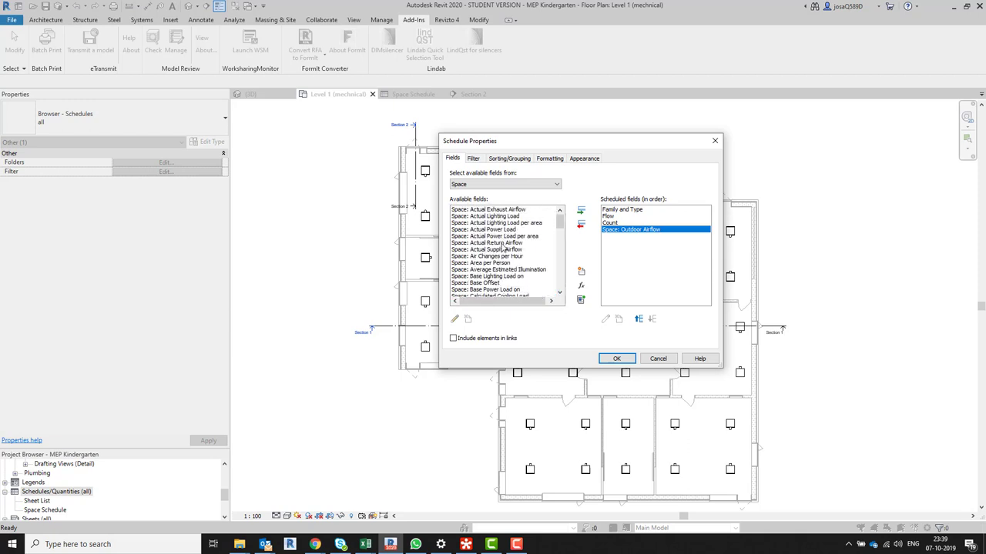
double_click(502, 250)
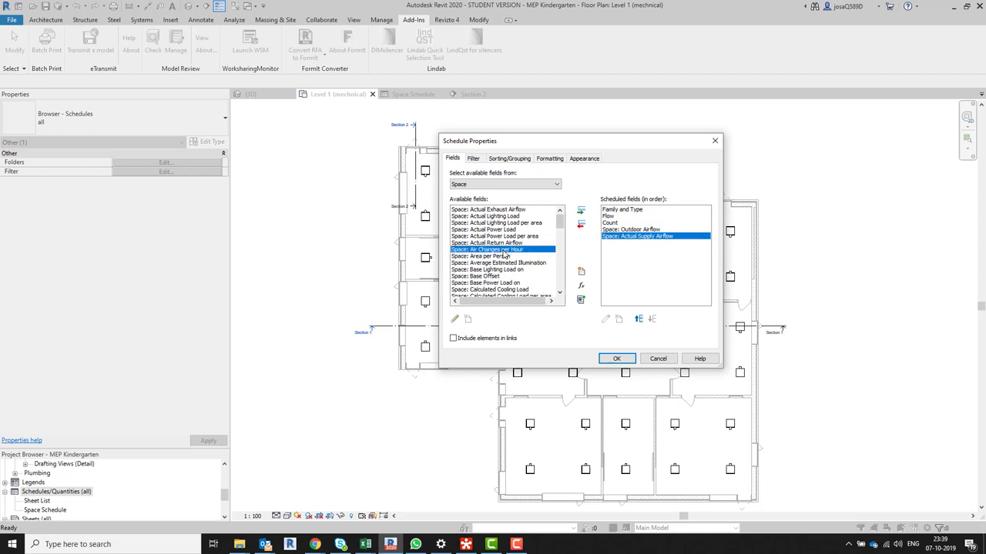
Step: Add the Space: Name and Space: Number fields to the schedule
scroll(500, 253, "down", 5)
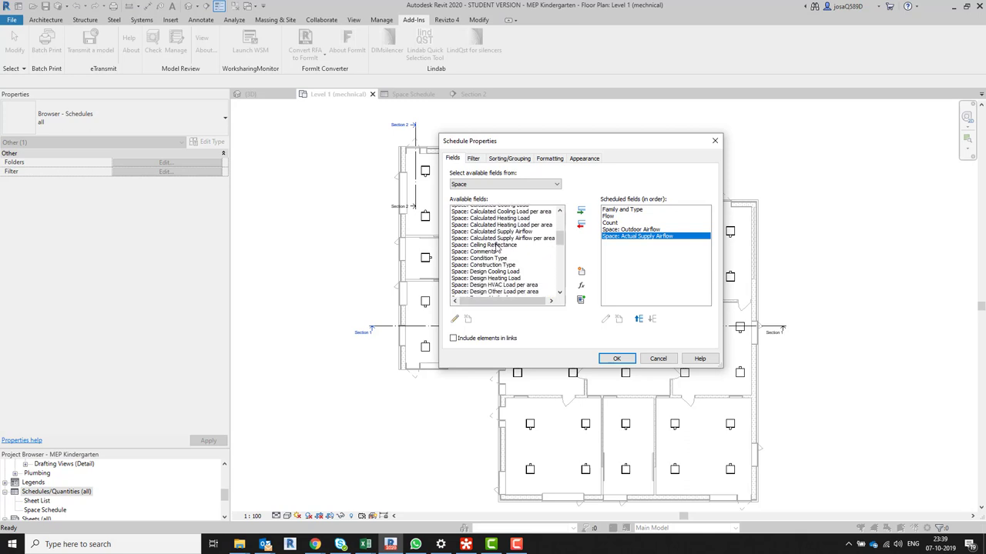
scroll(495, 251, "down", 5)
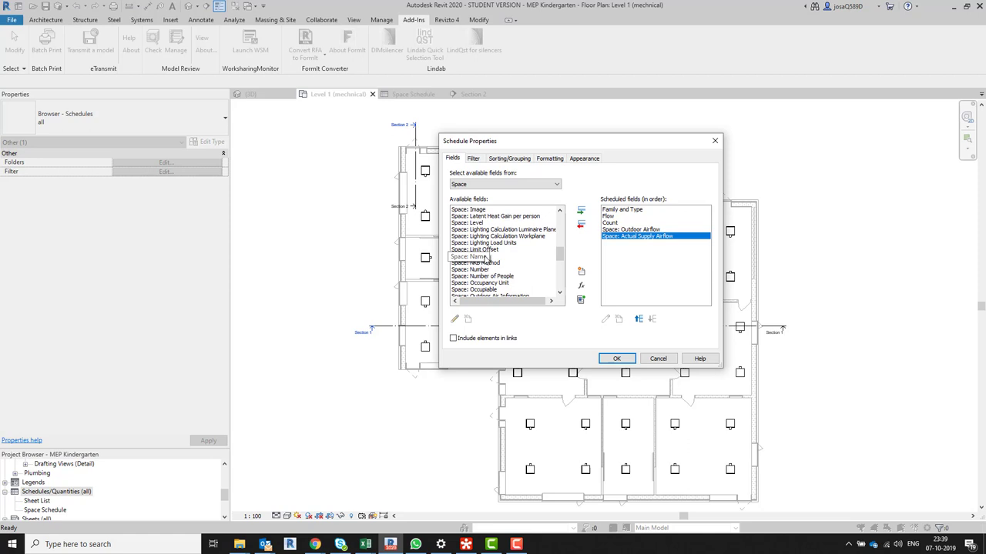
double_click(485, 257)
double_click(485, 262)
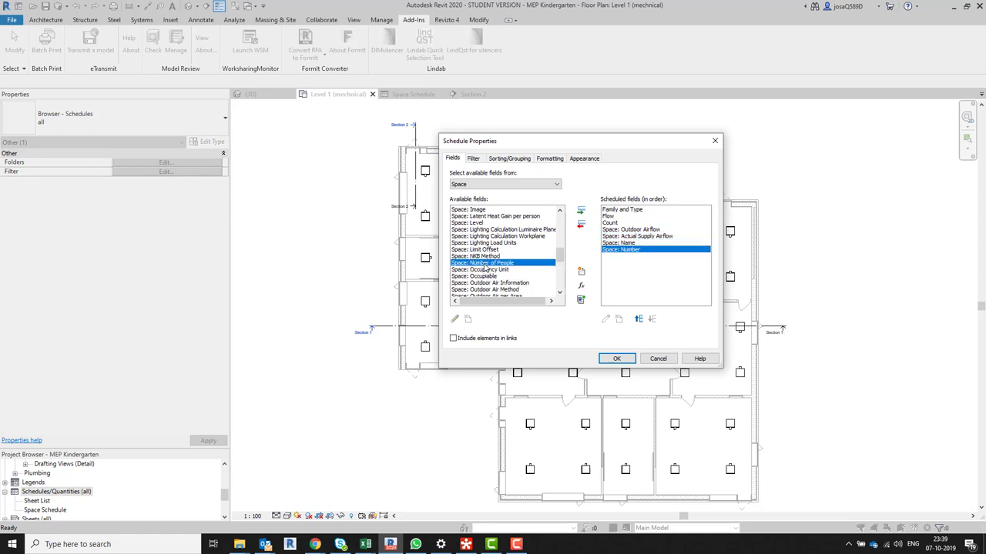
Step: Reorder the scheduled fields so Space: Outdoor Airflow and Space: Actual Supply Airflow come last, after Space: Name and Space: Number
left_click(647, 229)
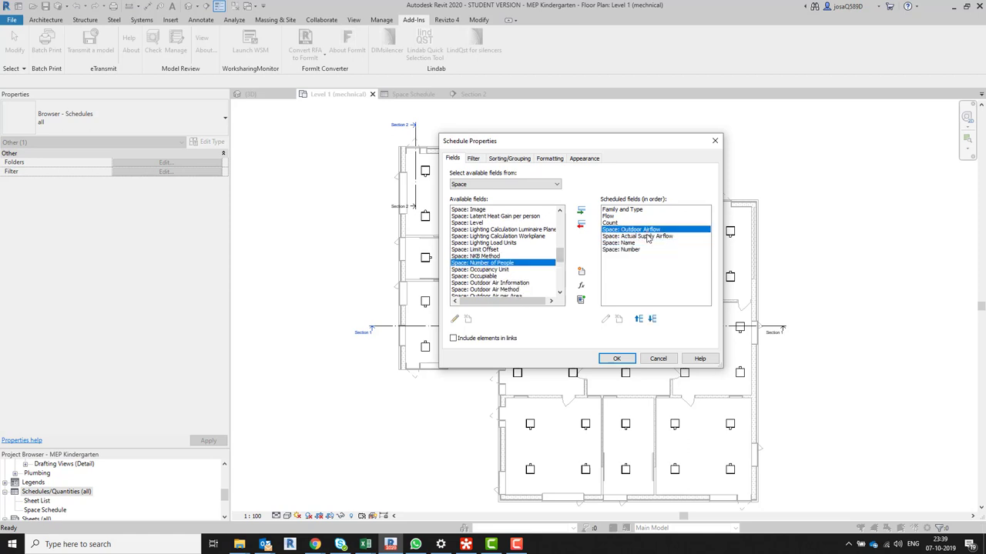
left_click(639, 319)
left_click(652, 319)
left_click(652, 319)
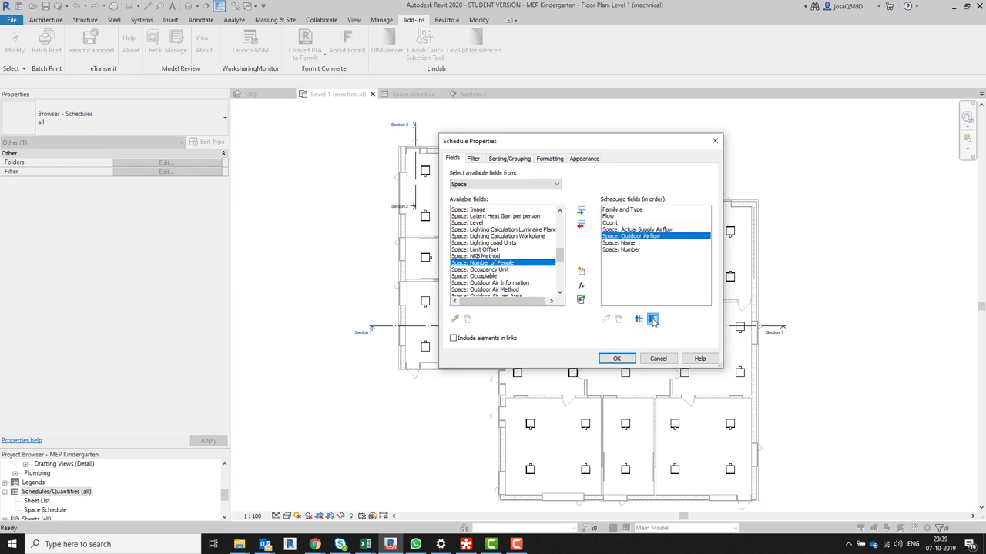
left_click(652, 319)
left_click(652, 319)
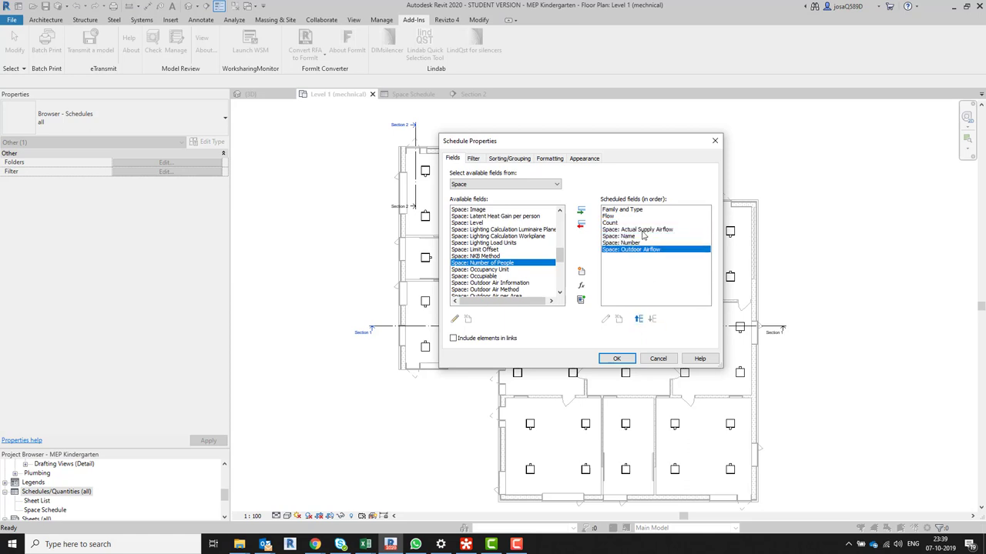
left_click(653, 318)
left_click(653, 319)
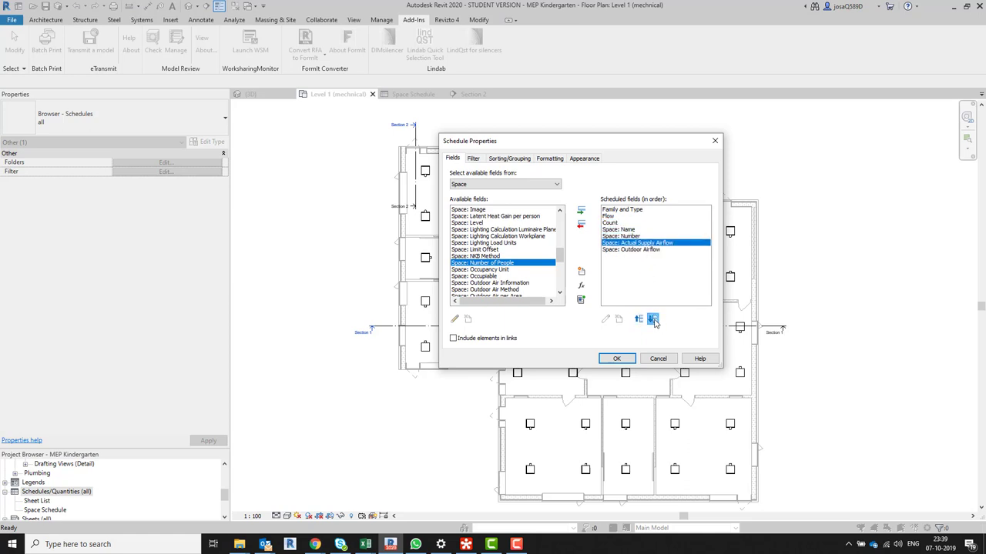
left_click(653, 319)
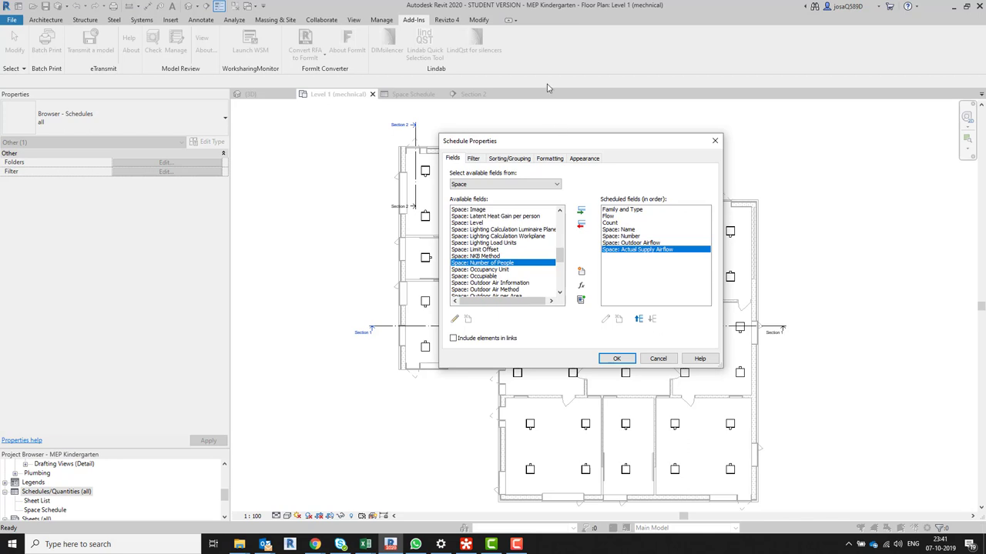
Step: Start a calculated value for the schedule and name it "Compare Air Folws"
left_click_drag(579, 141, 726, 128)
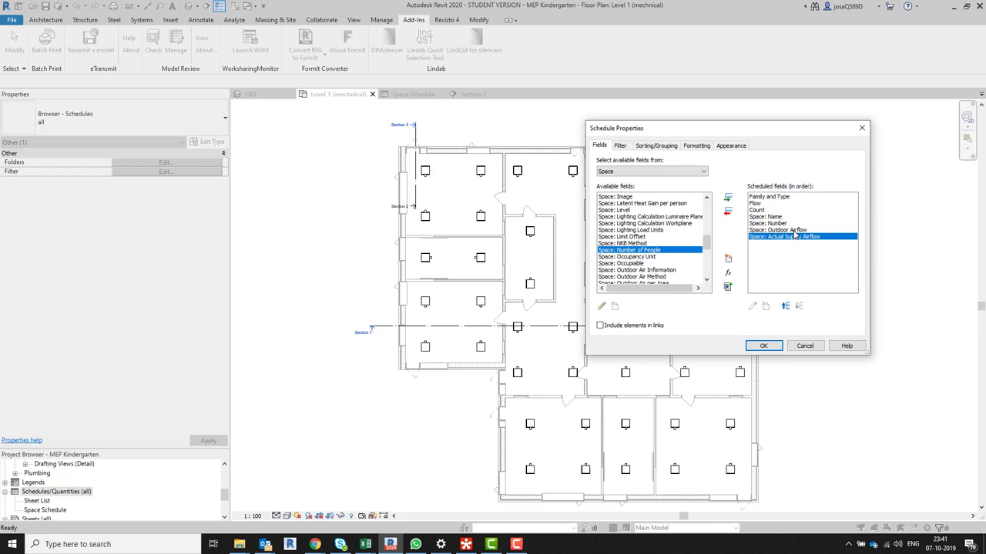
left_click(728, 274)
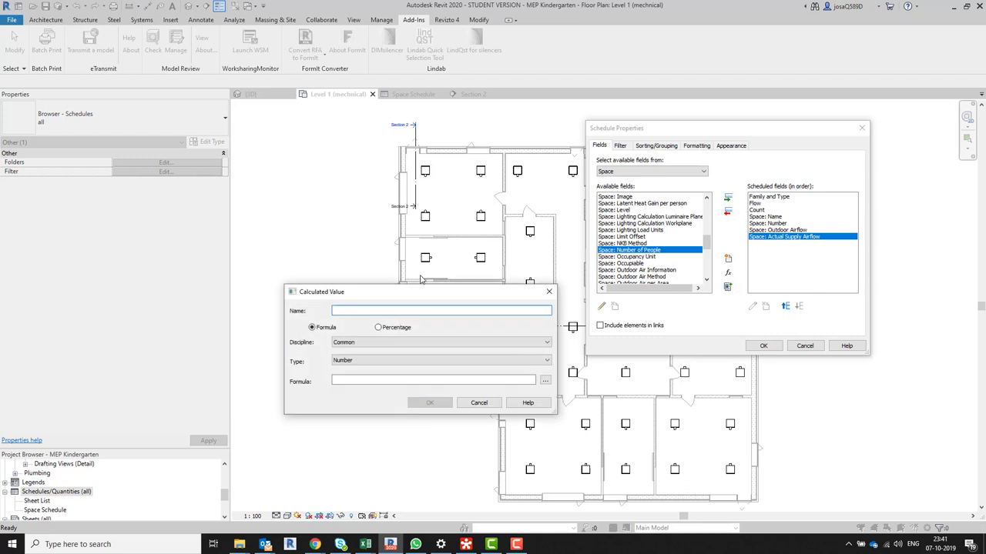
type("C")
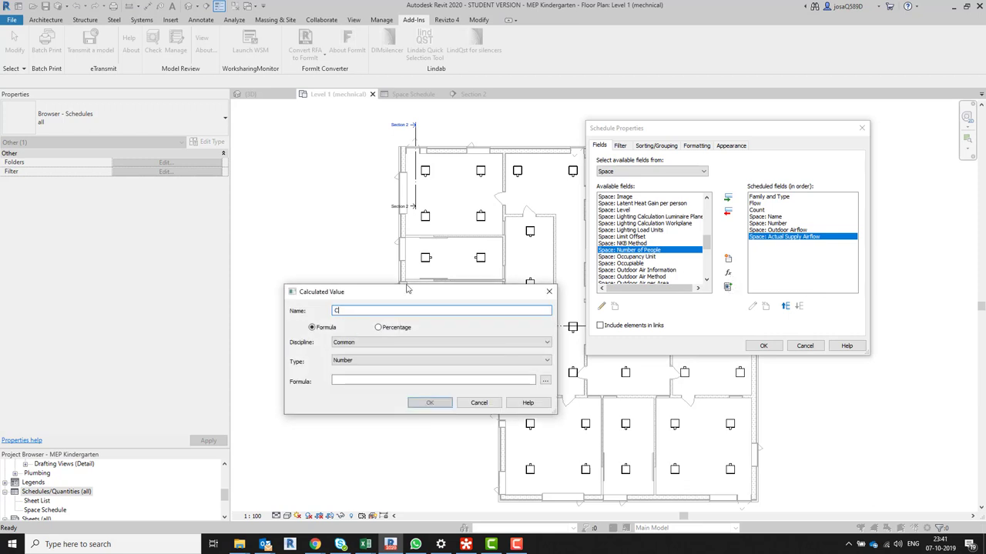
type("ompare ")
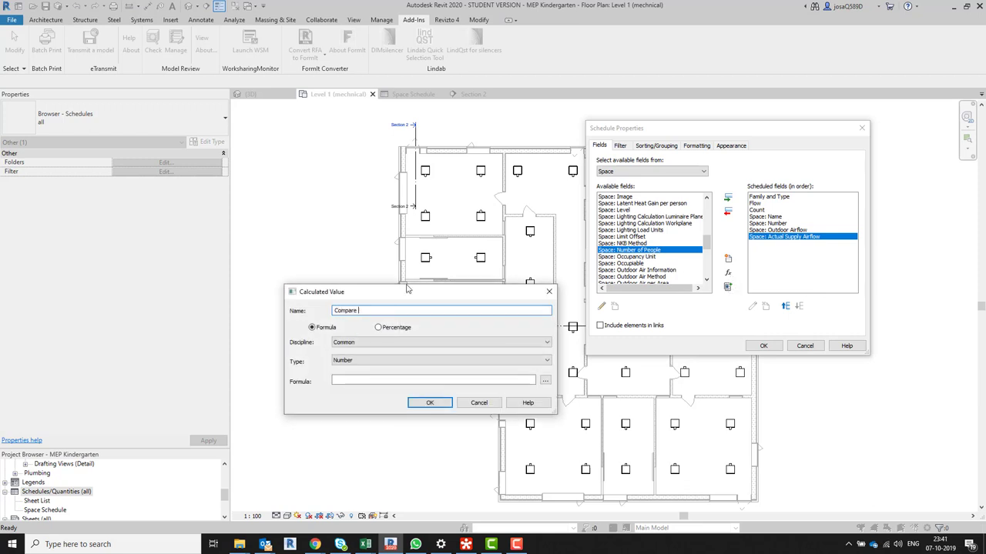
type("Air")
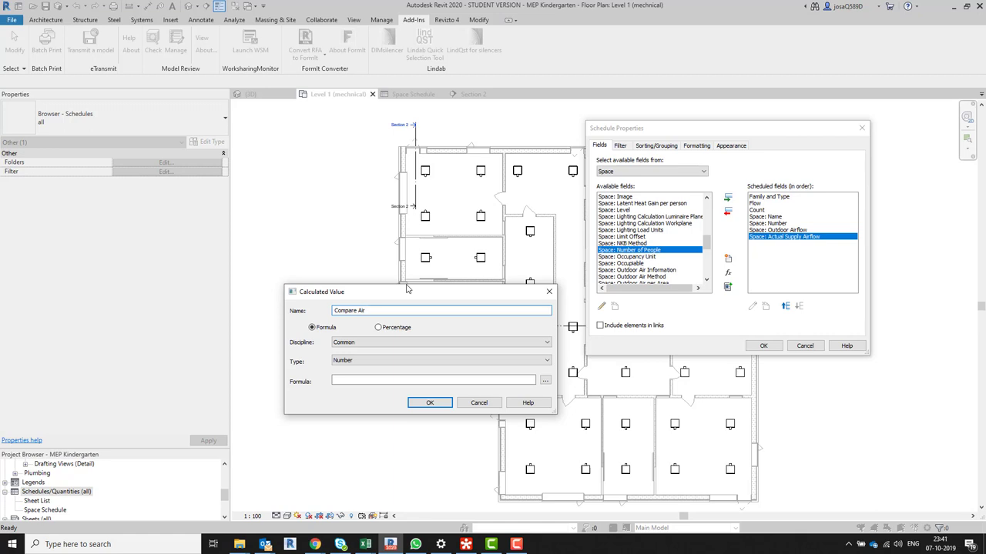
type(" Folws")
Step: Set the calculated value's discipline to HVAC and its type to Air Flow
left_click(369, 346)
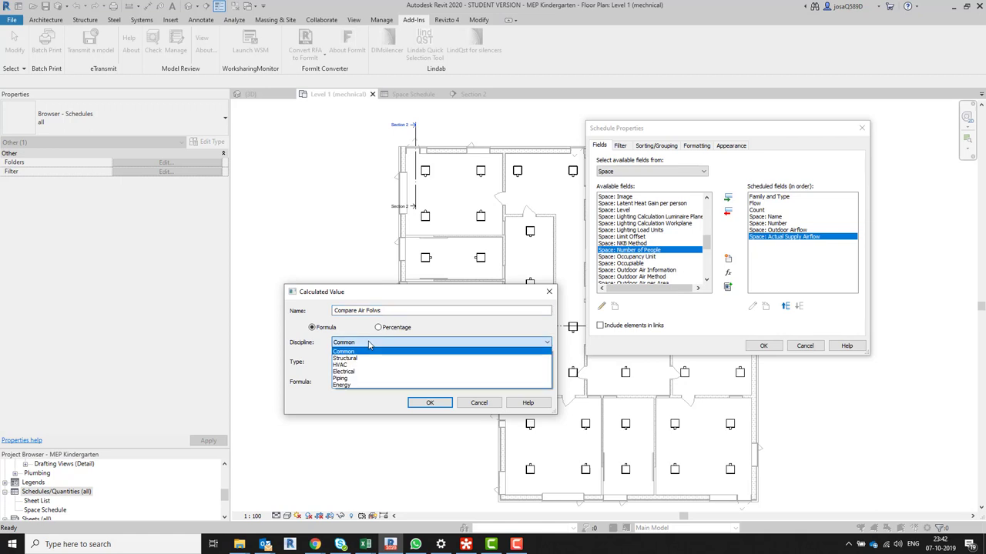
left_click(358, 365)
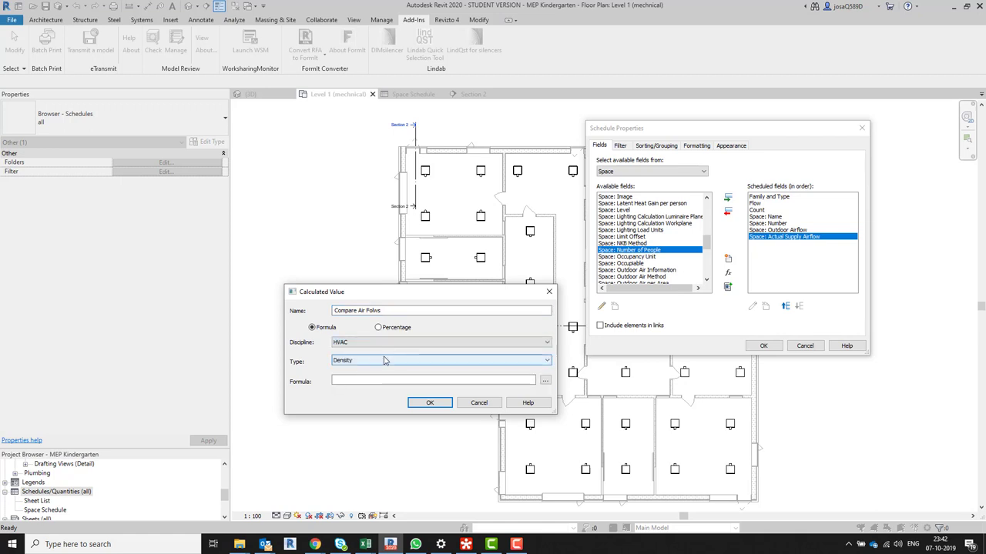
left_click(385, 360)
left_click(352, 218)
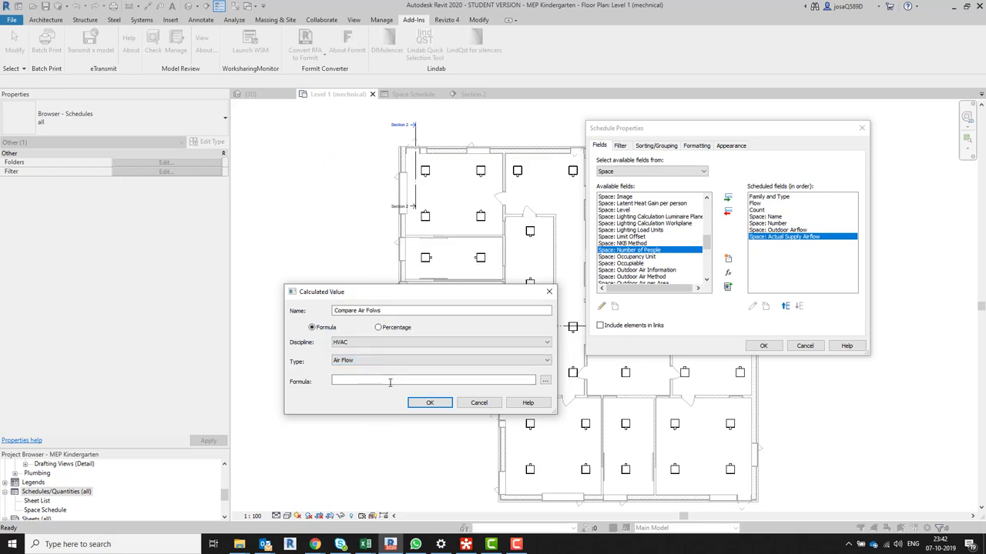
Step: Set the calculated value's formula to Space: Outdoor Airflow-Space: Actual Supply Airflow and generate the air terminal schedule
left_click(545, 381)
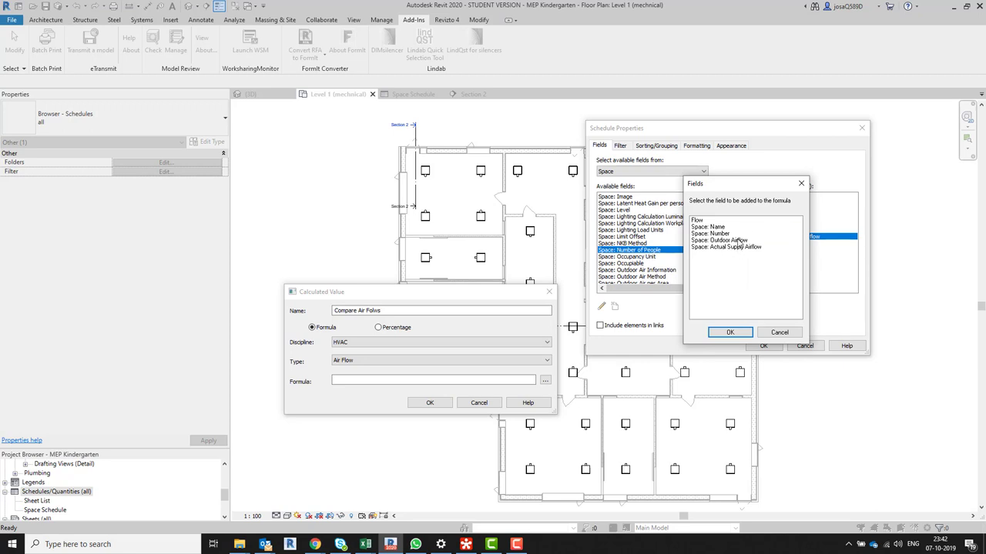
left_click(738, 241)
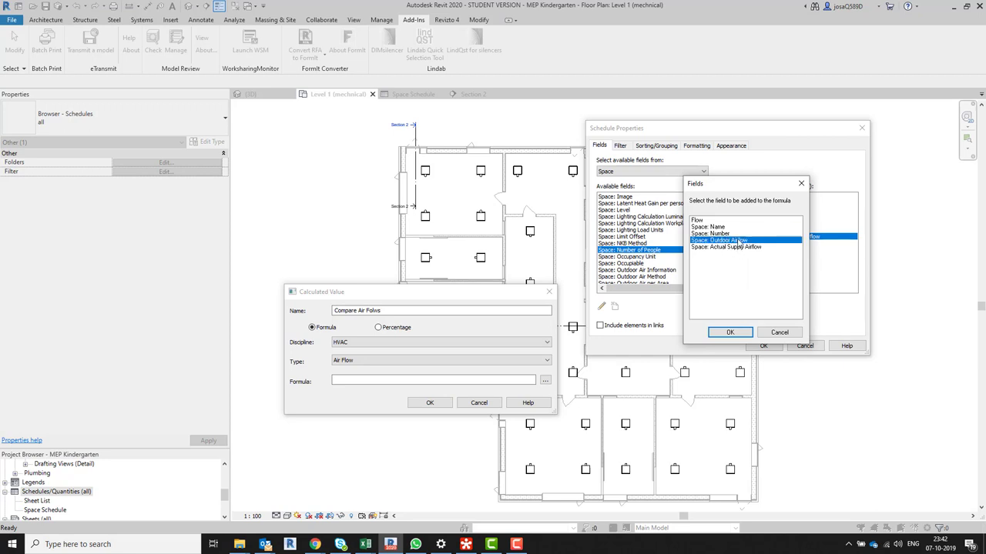
left_click(730, 332)
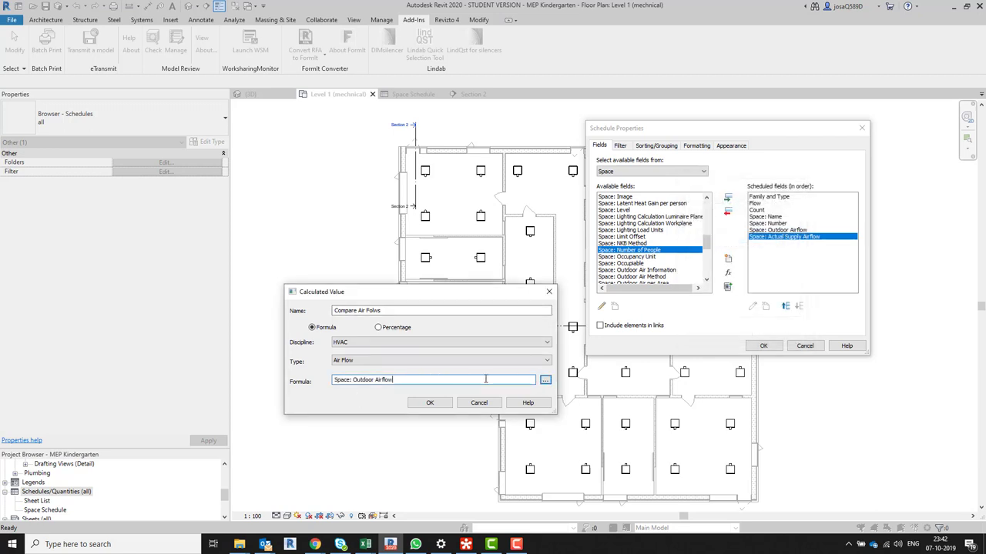
left_click(545, 380)
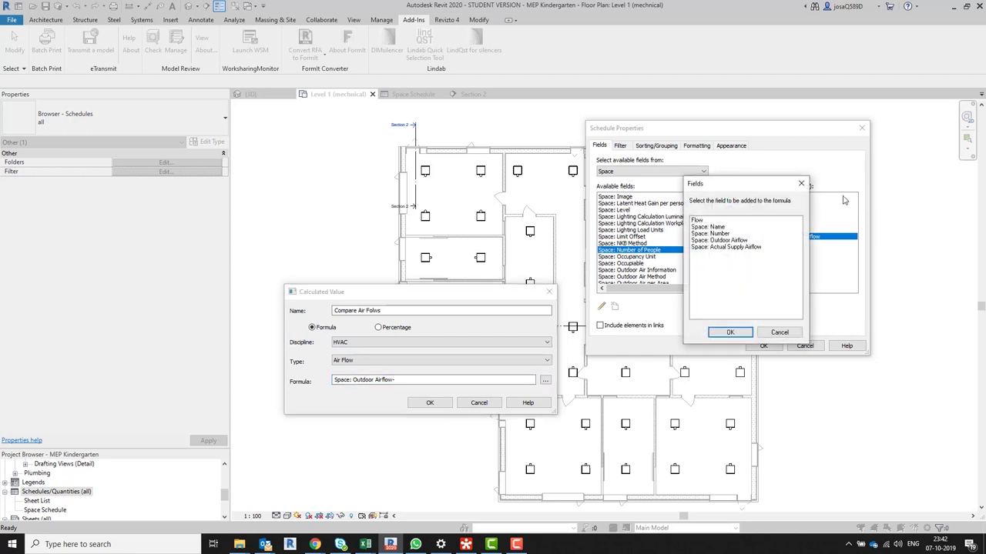
left_click(727, 247)
left_click(733, 333)
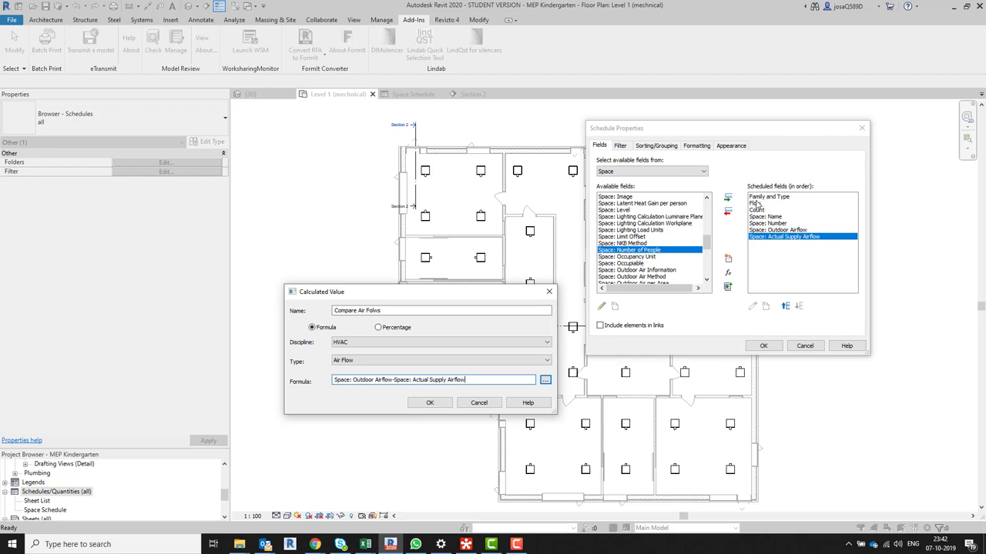
left_click(431, 405)
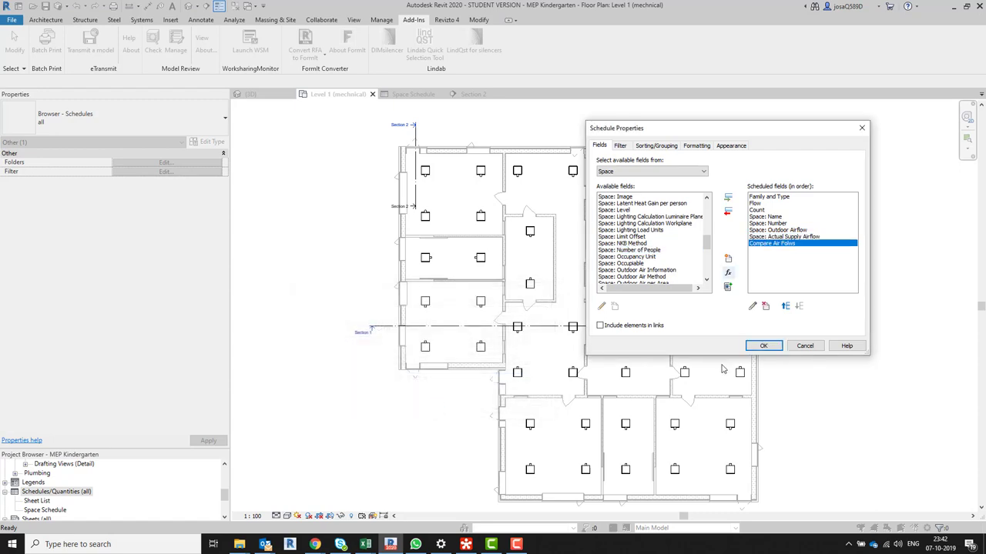
left_click(764, 346)
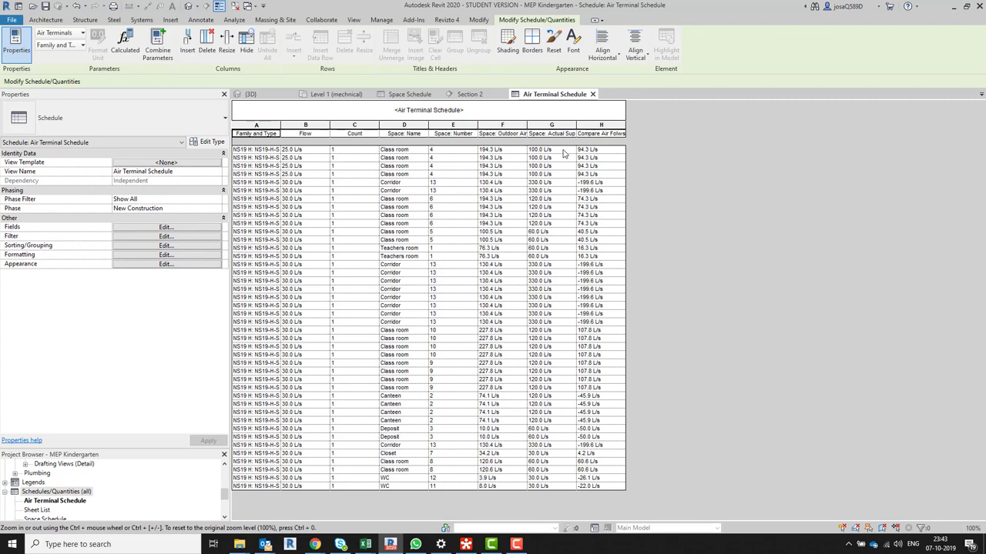
Step: Widen the Space: Actual Supply Airflow and Space: Outdoor Airflow columns of the schedule
left_click_drag(576, 127, 597, 128)
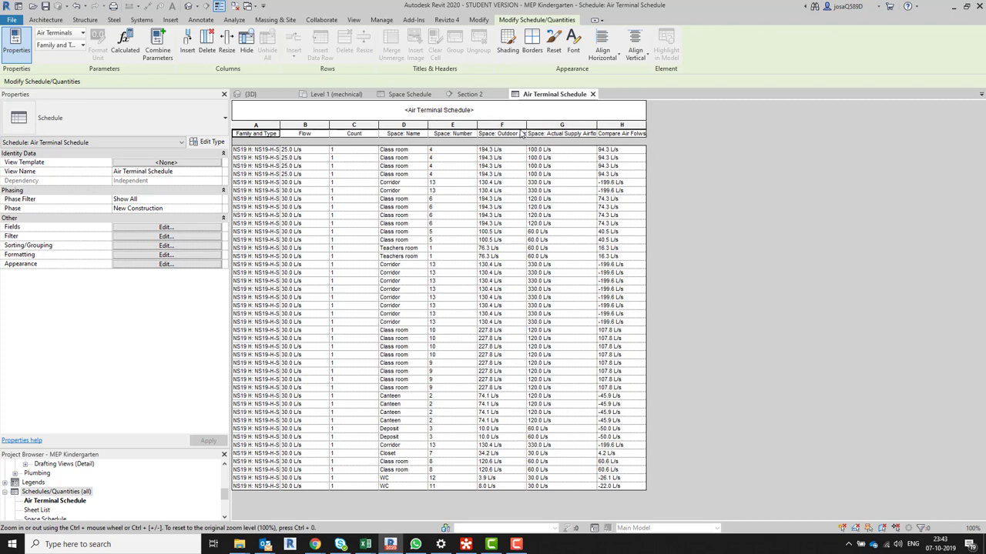
left_click_drag(526, 127, 551, 127)
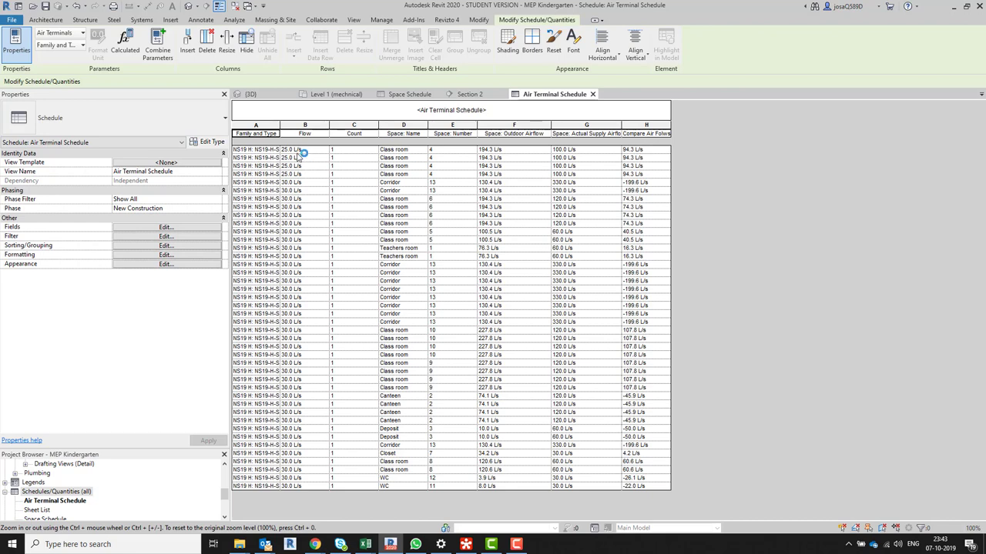
left_click(443, 157)
left_click_drag(446, 168, 450, 177)
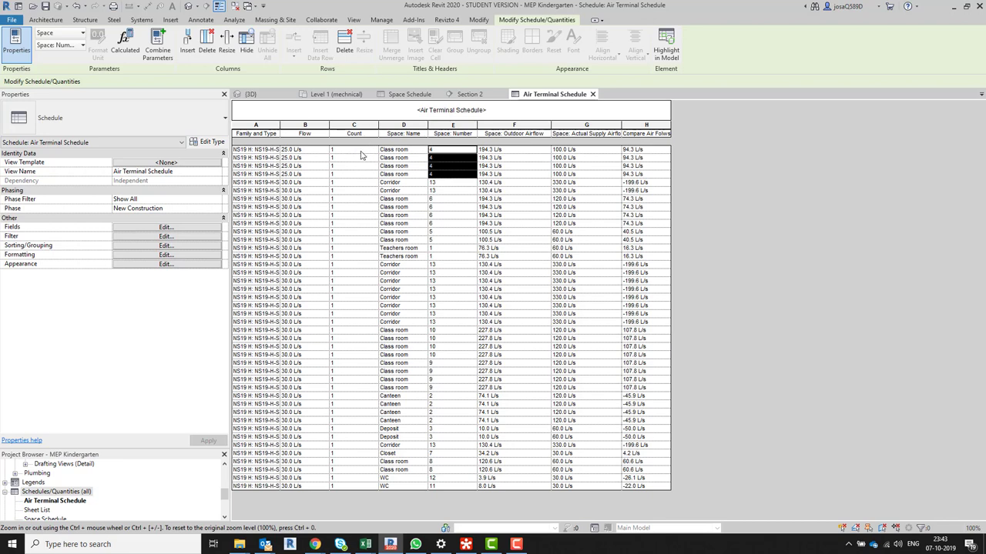
left_click(359, 174)
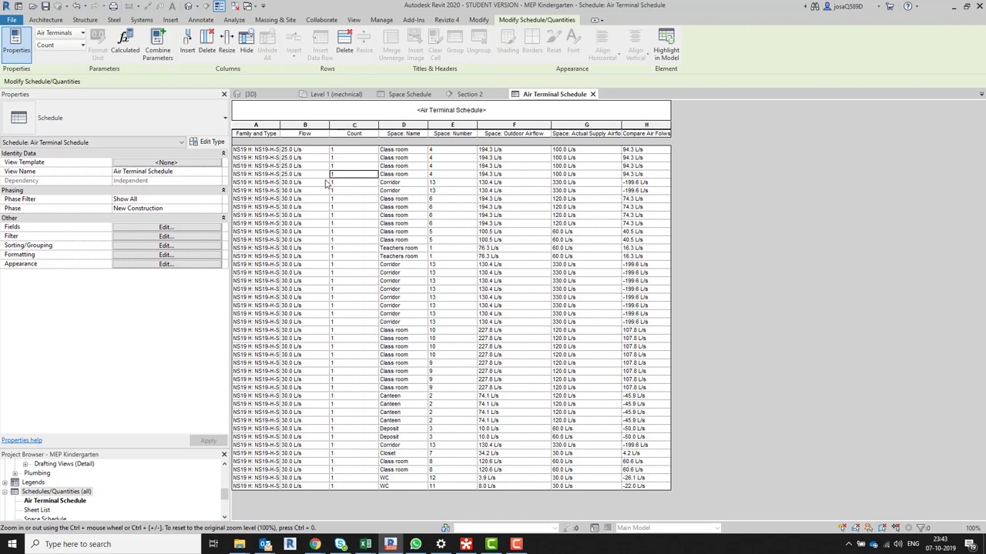
left_click(312, 153)
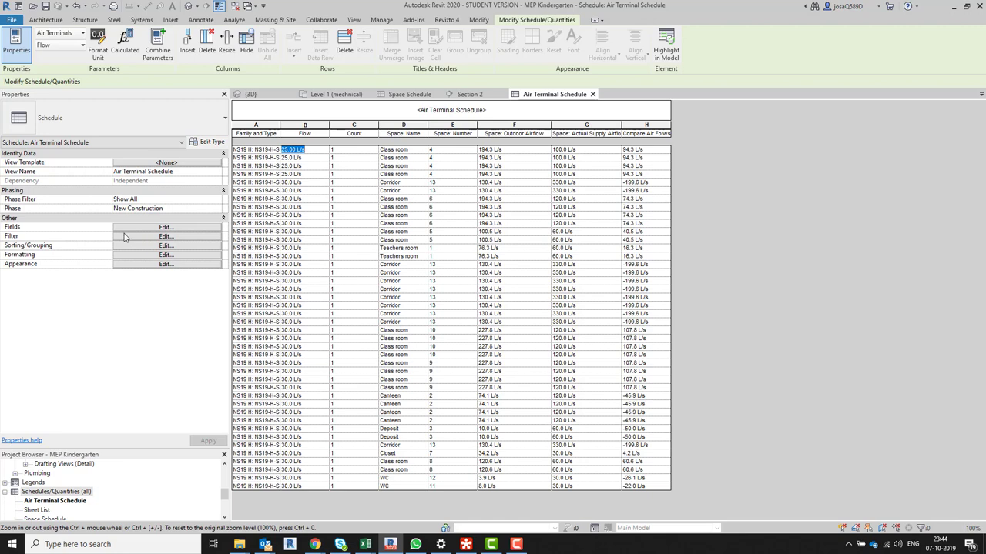
Step: Sort the schedule by Space: Number in ascending order with a blank line between groups
left_click(168, 246)
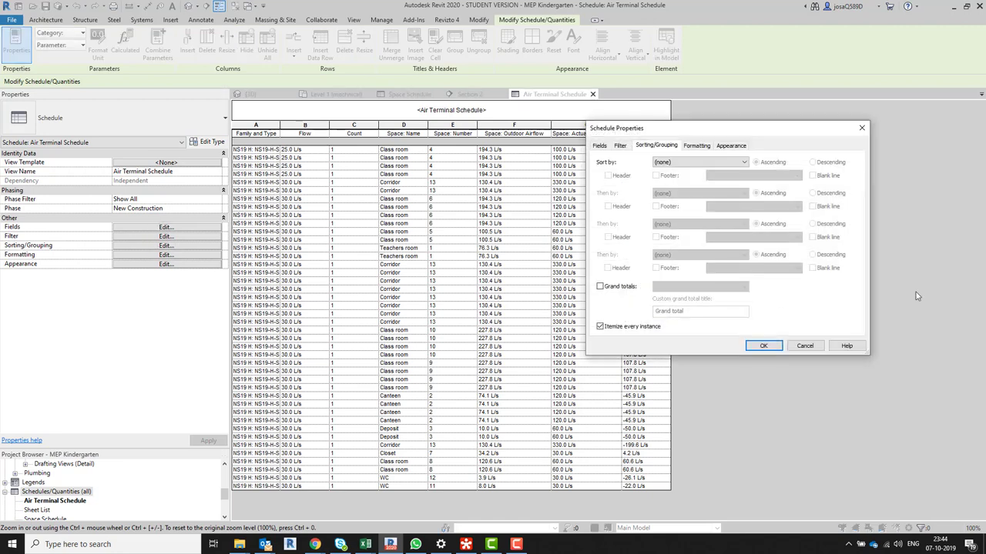
left_click(733, 164)
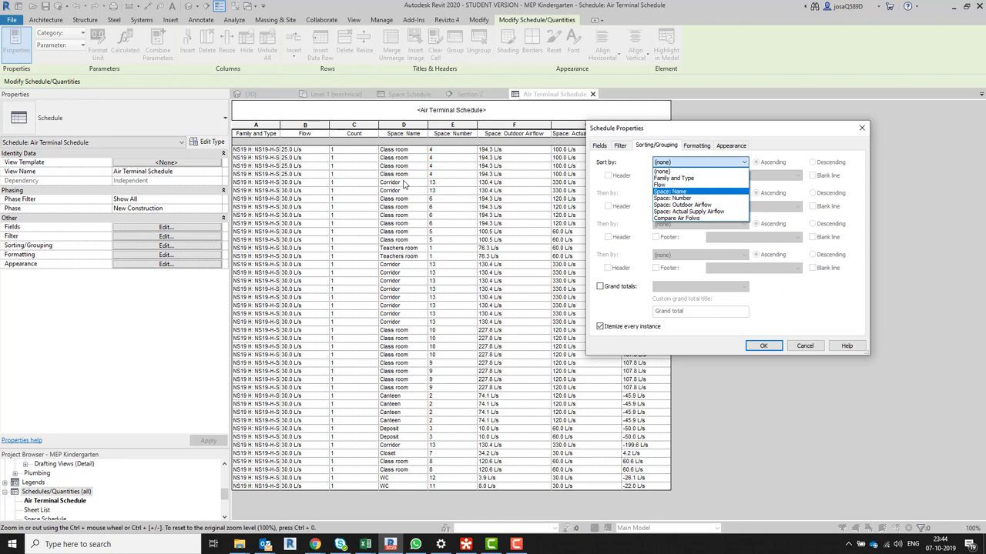
left_click(691, 201)
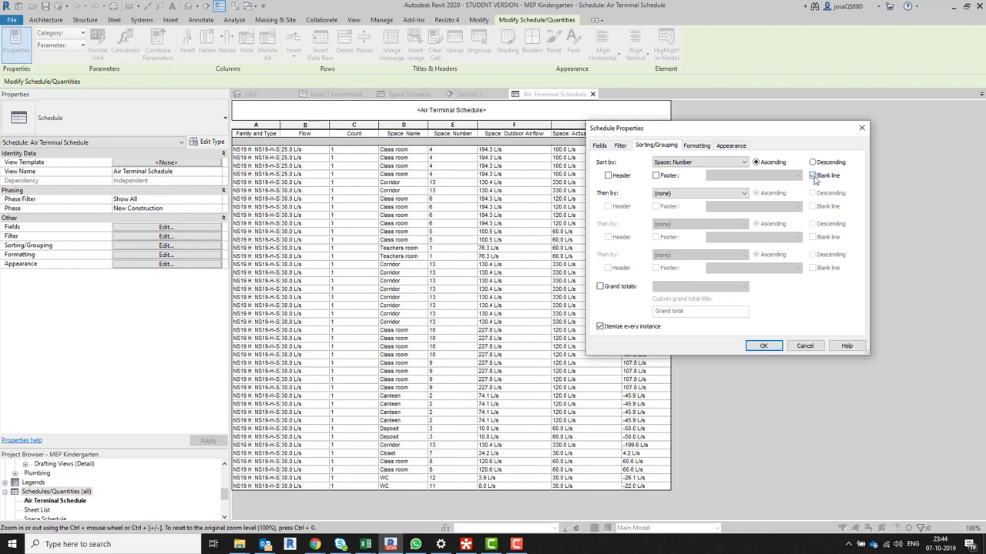
left_click(777, 346)
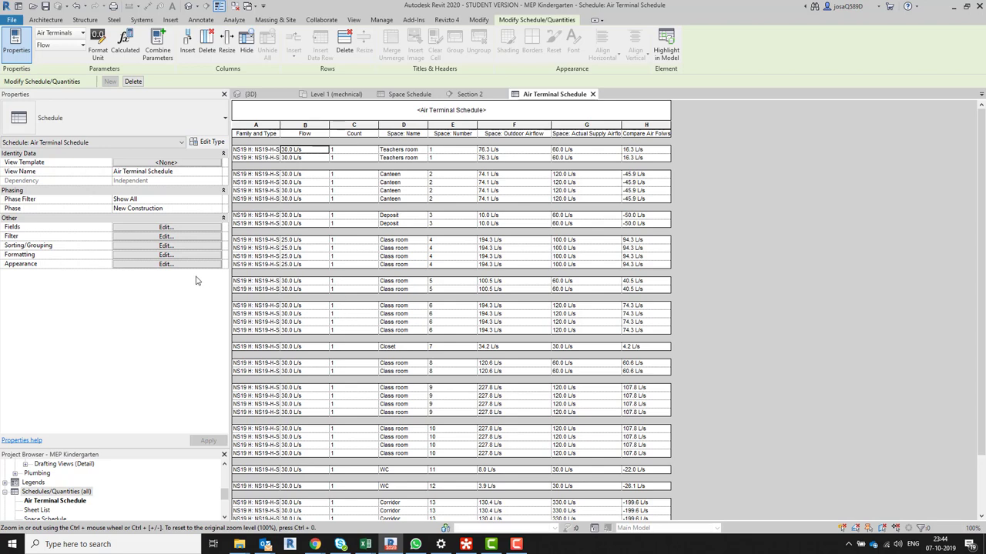
Step: Turn off Itemize every instance so the schedule groups the diffusers into one row per space
left_click(158, 246)
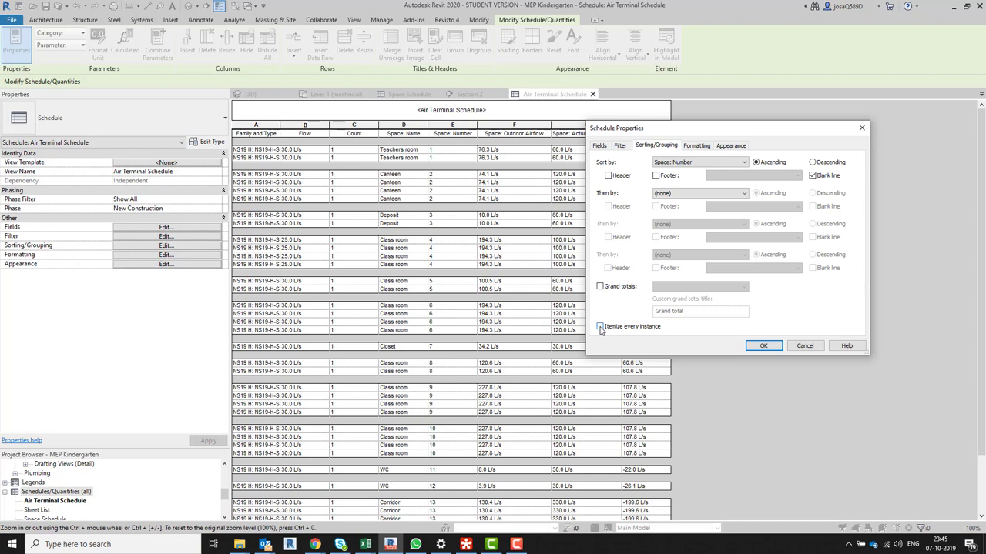
left_click(600, 326)
left_click(762, 346)
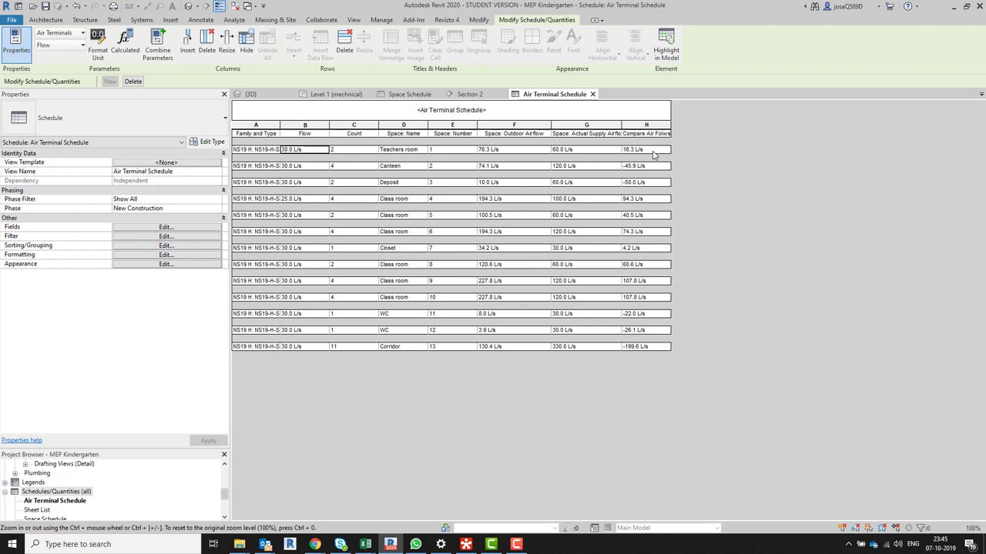
Step: Set the flow of the diffusers in Class room number 6 to 34.2 L/s in the schedule
left_click(643, 249)
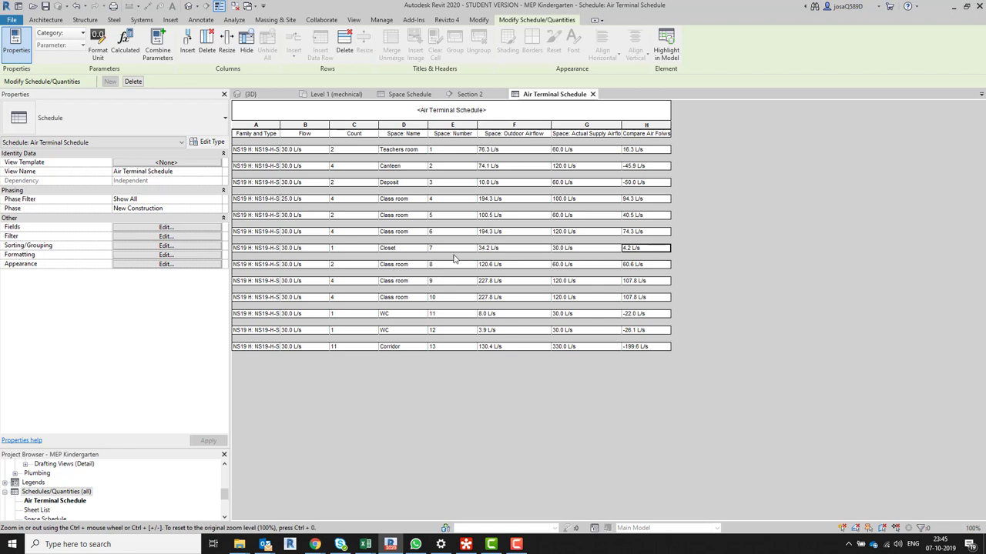
left_click(565, 251)
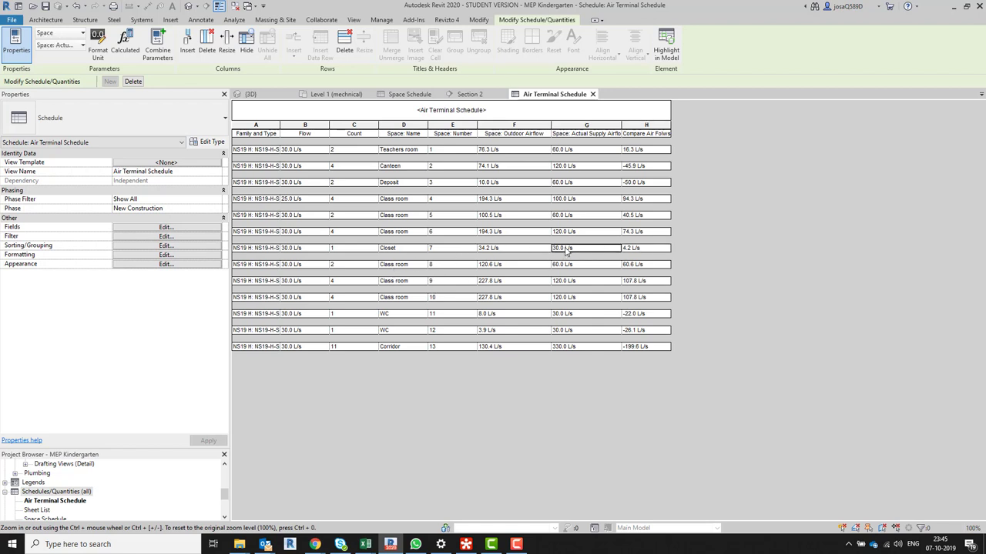
left_click(487, 250)
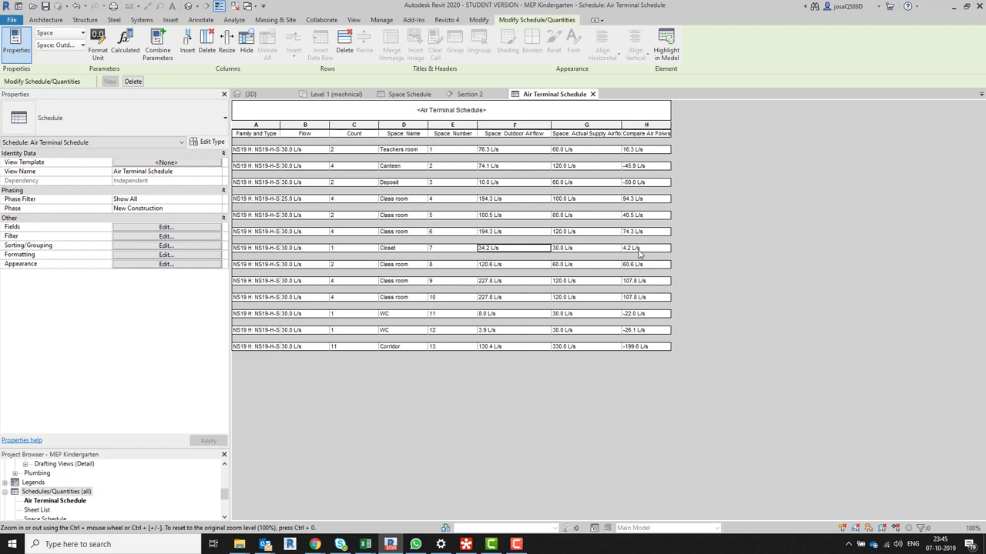
left_click(292, 232)
double_click(287, 231)
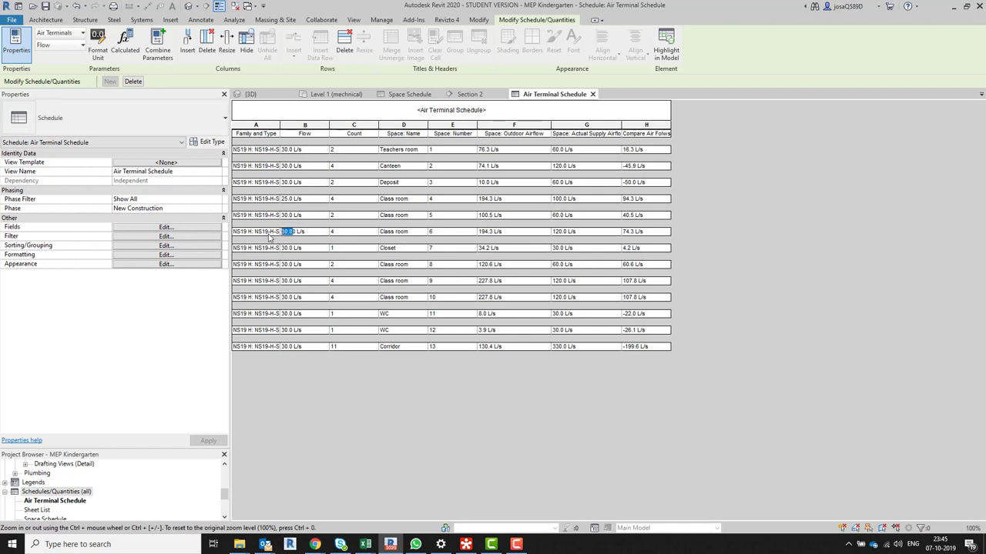
type("30")
key("Return")
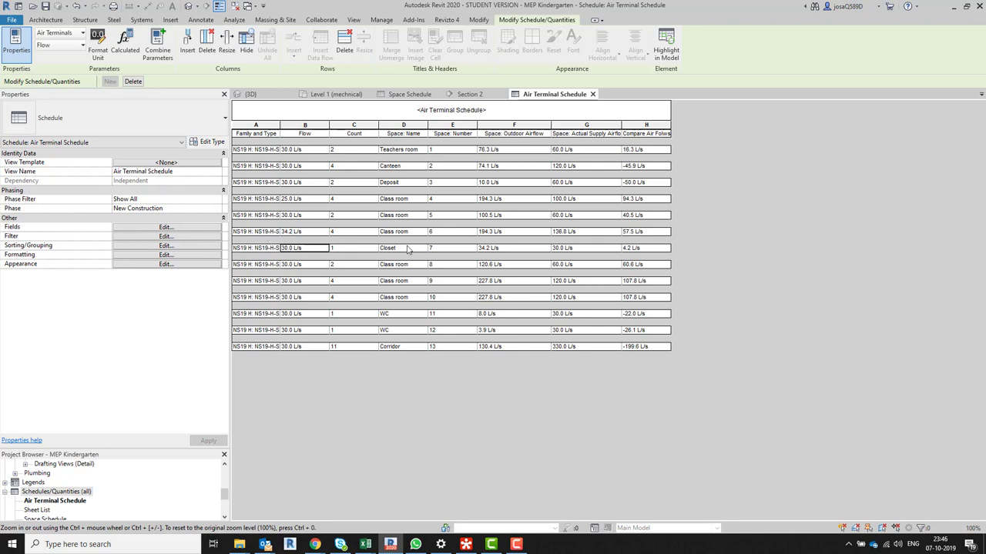
Step: Set the flow of the Closet diffuser to 34.2 L/s and widen the Compare Air Folws column
left_click(597, 254)
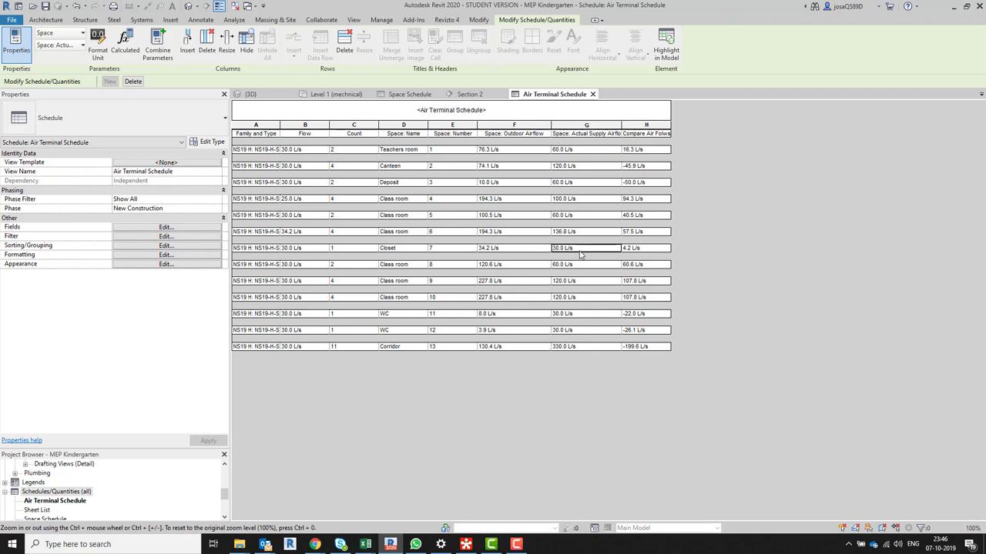
left_click(292, 248)
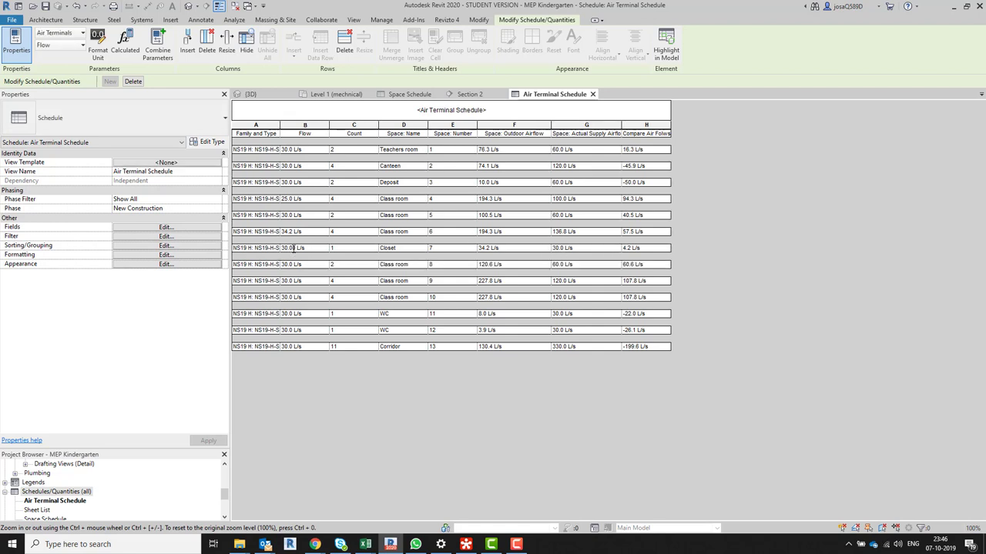
double_click(288, 248)
type("34.2")
key("Return")
left_click_drag(671, 125, 694, 126)
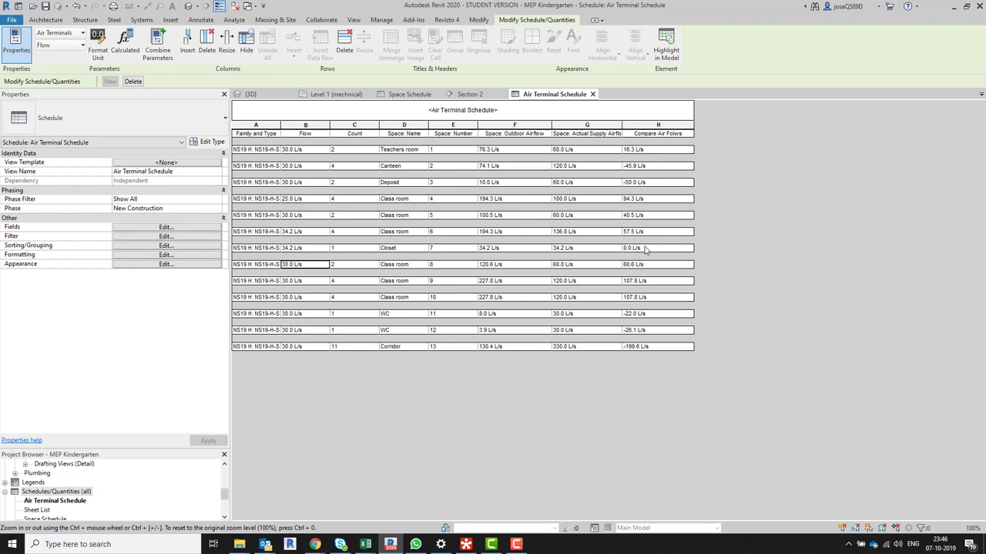
Step: Add a conditional format to the Compare Air Folws field with the test Between 0.5 L/s and -0.5 L/s
left_click(162, 255)
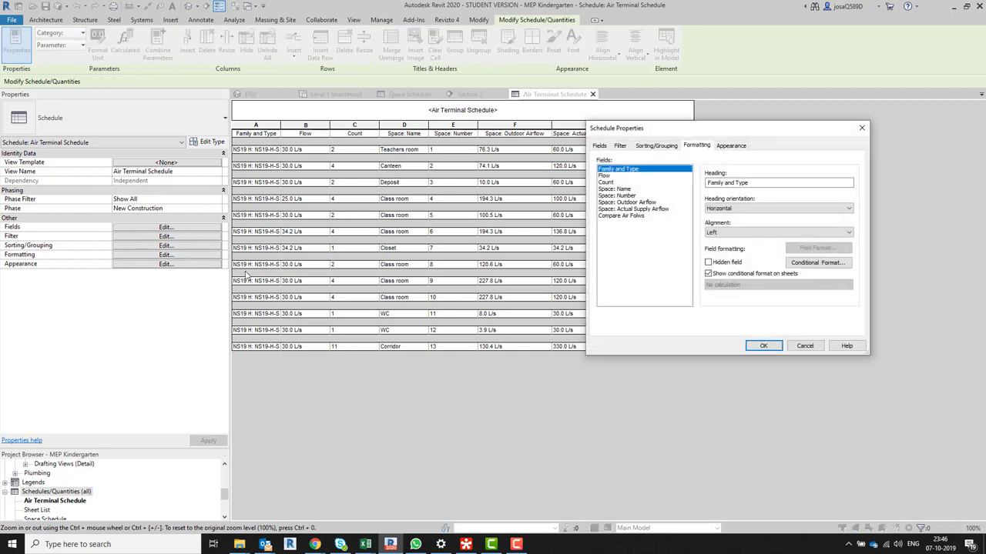
left_click(625, 217)
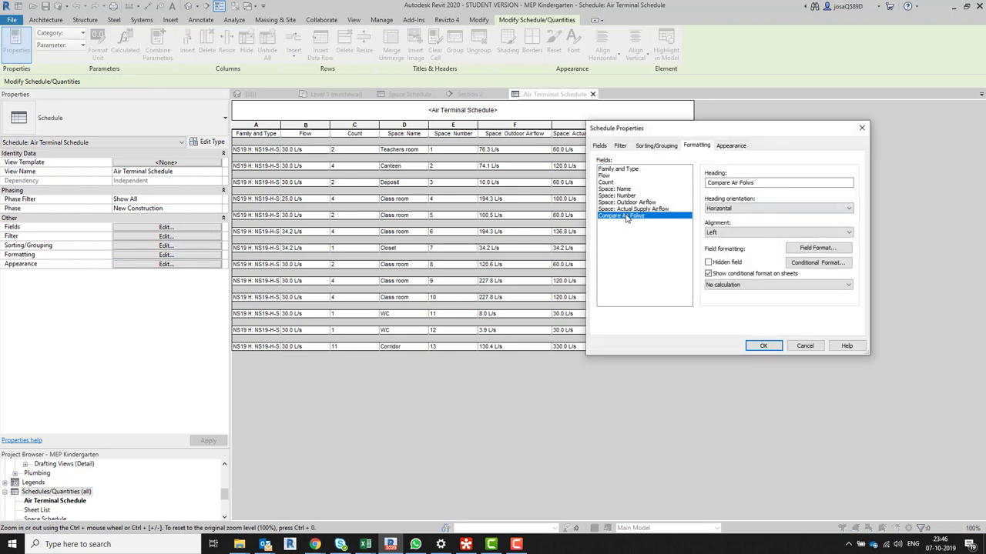
left_click(817, 264)
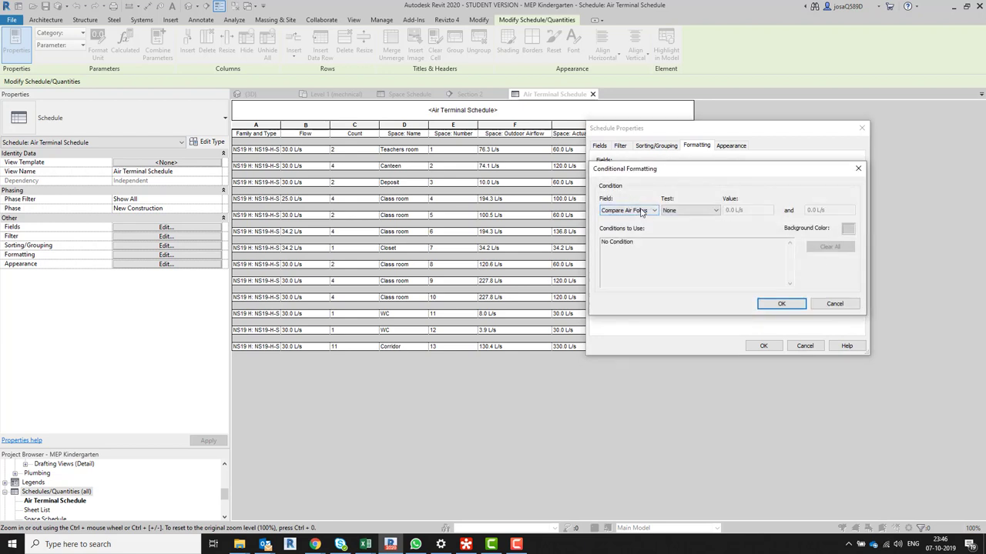
left_click(699, 213)
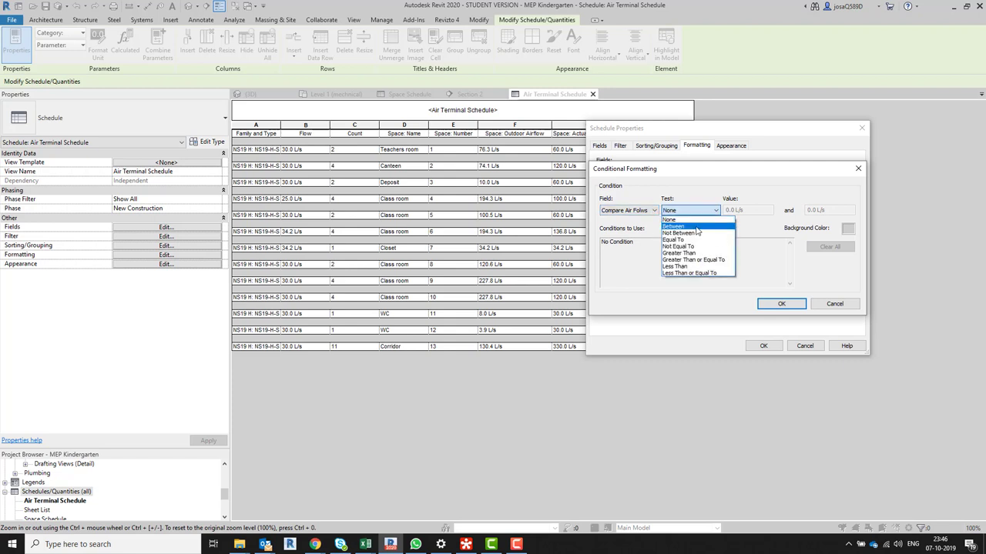
left_click(699, 228)
key("Tab")
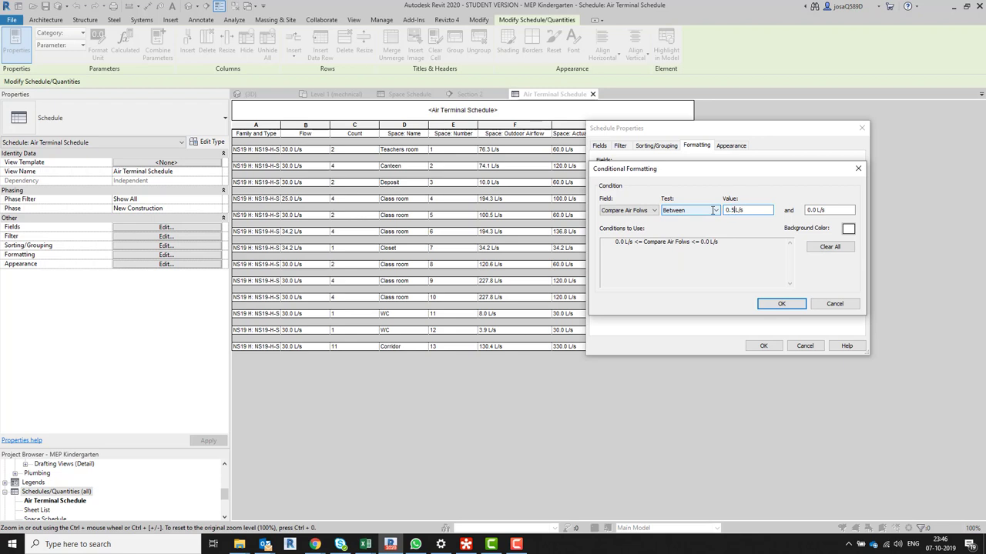
left_click(810, 211)
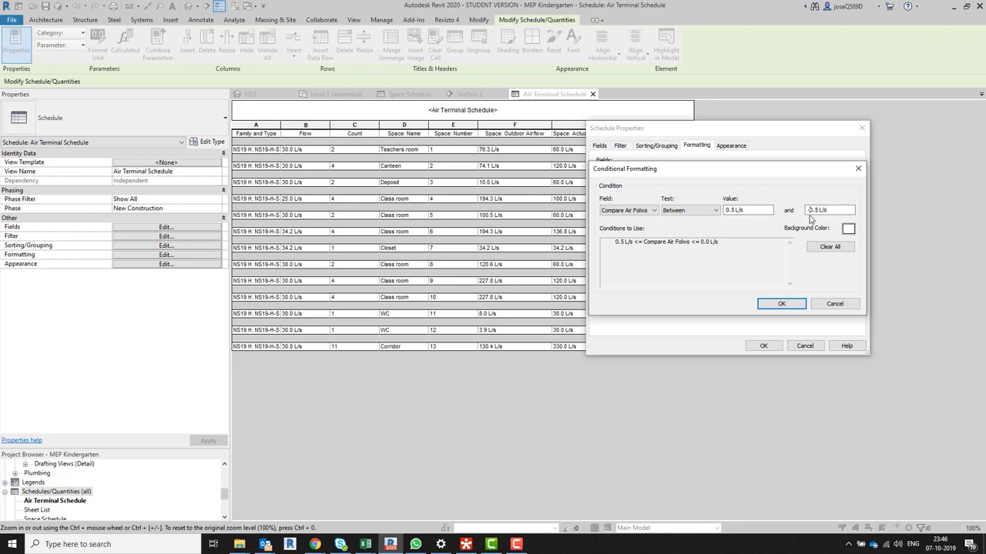
Step: Set the condition's background color to green RGB 000-255-064 and accept the conditional formatting
left_click(847, 229)
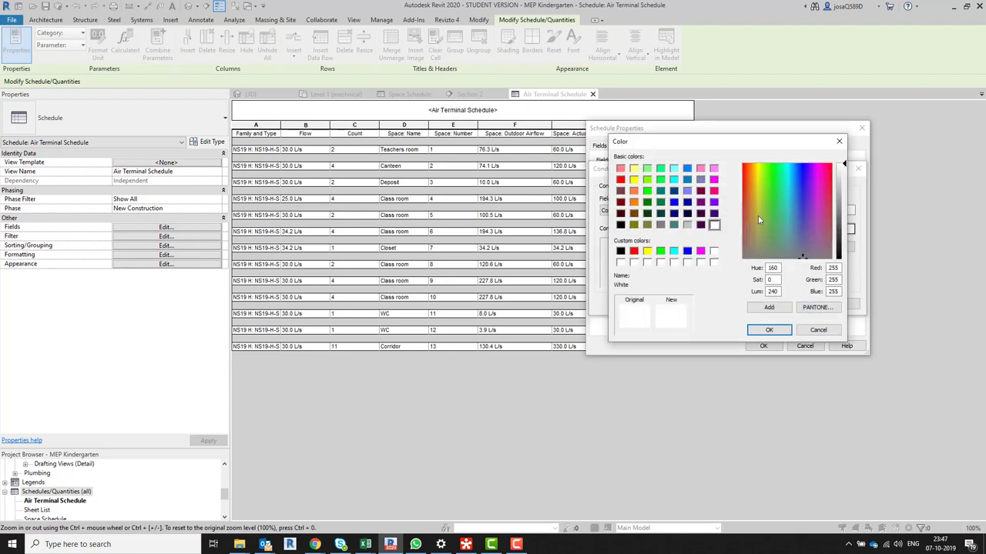
left_click(660, 179)
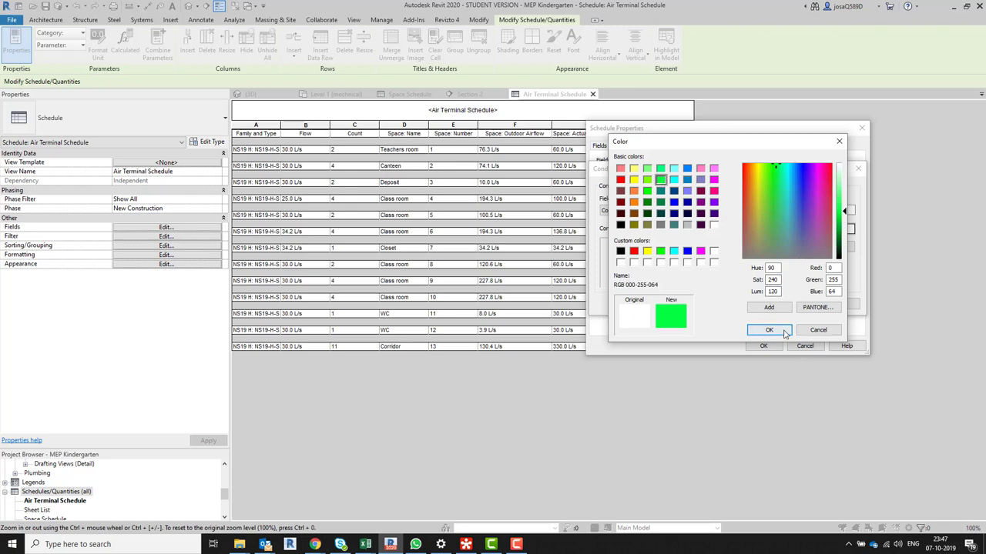
left_click(769, 330)
left_click(781, 305)
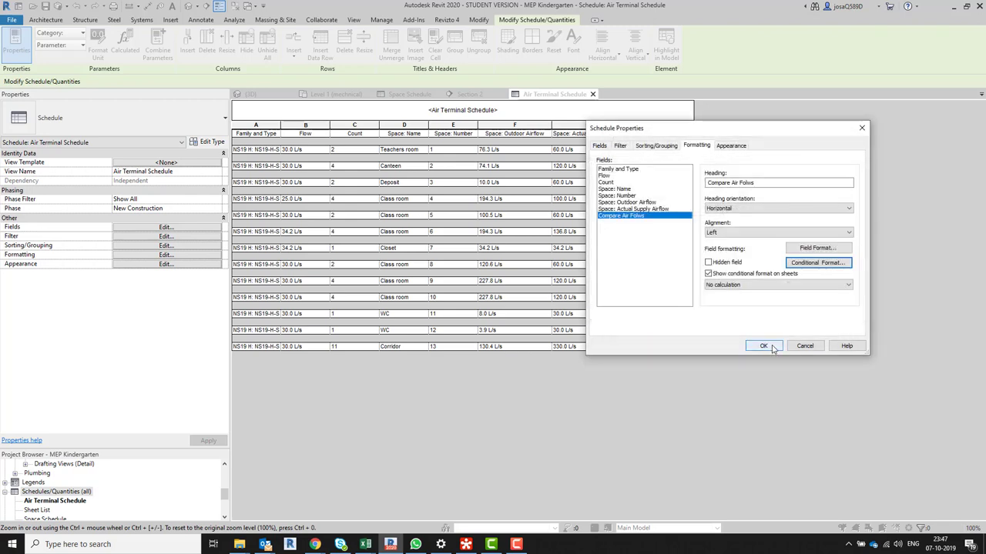
Step: Apply the conditional formatting to the schedule and clear the formula of the Compare Air Folws calculated value
left_click(764, 345)
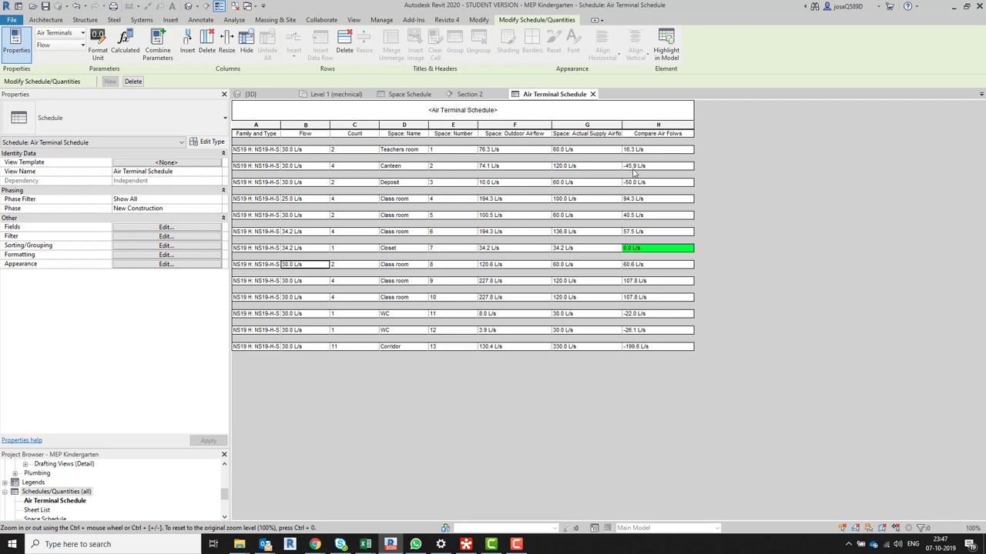
left_click(168, 227)
left_click(728, 273)
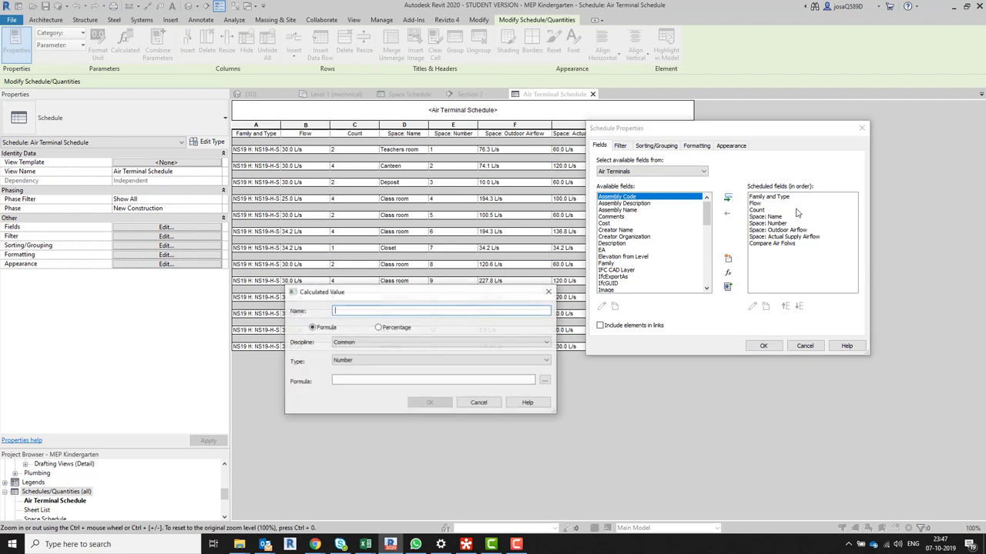
left_click(479, 403)
left_click(782, 244)
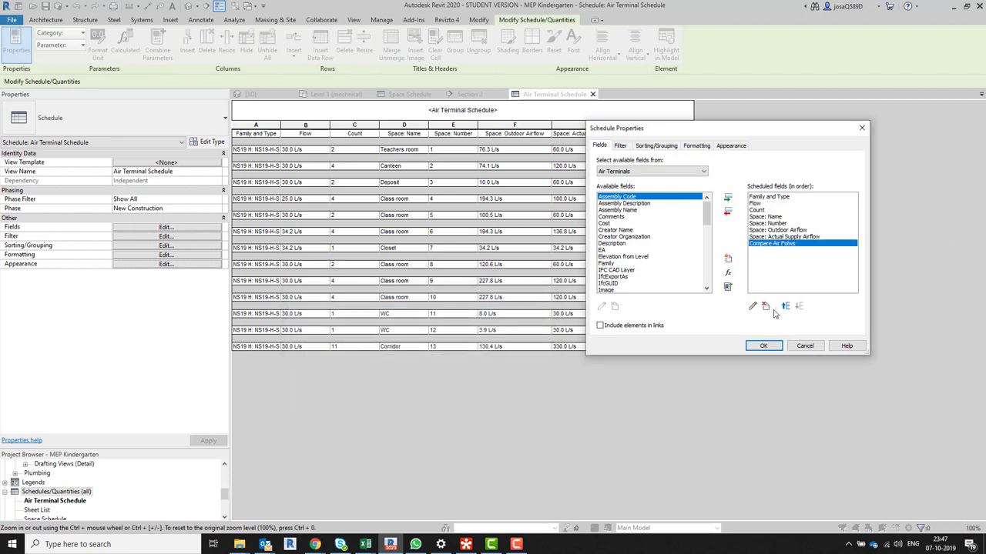
left_click(753, 307)
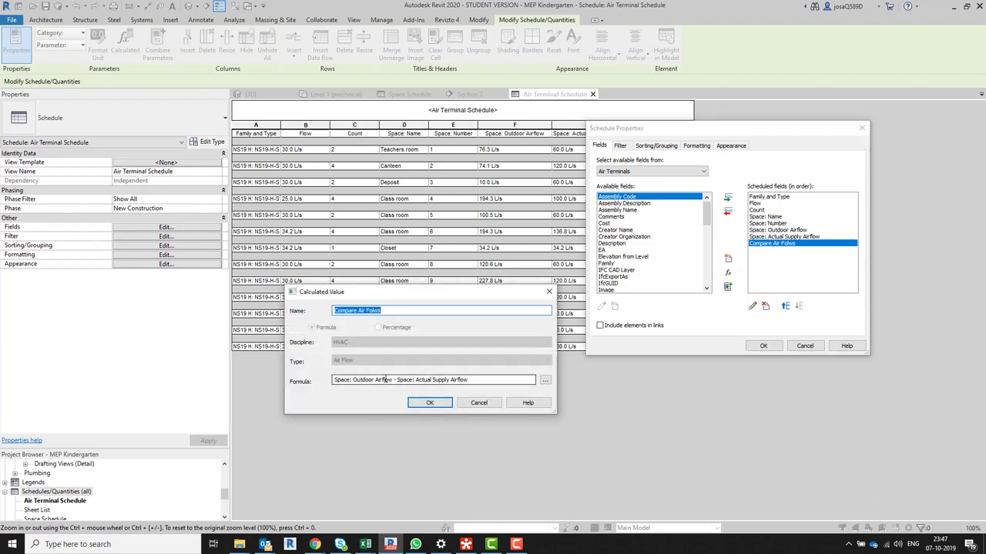
left_click(522, 380)
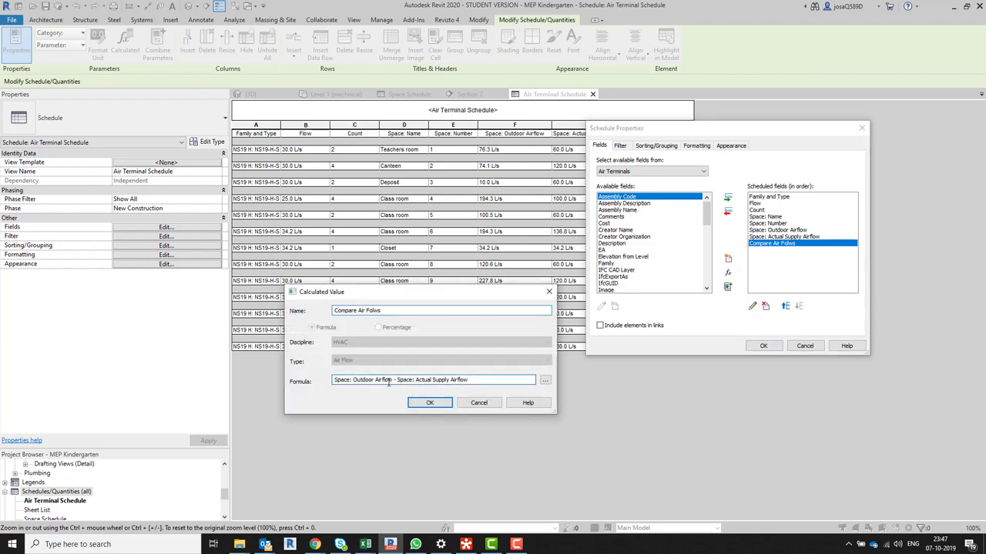
key("ctrl+a")
key("BackSpace")
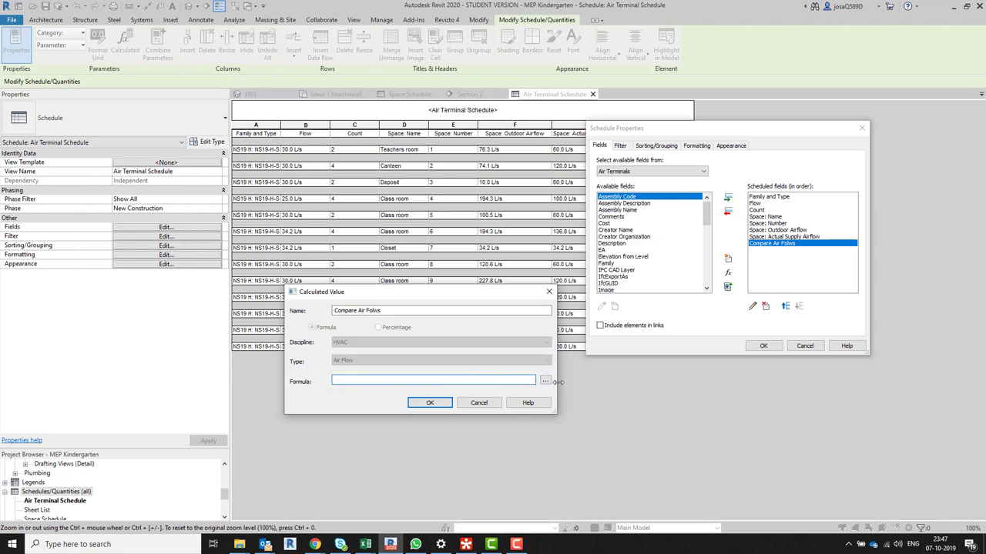
Step: Build the Compare Air Folws formula as Space: Actual Supply Airflow-Space: Outdoor Airflow and apply it to the schedule
left_click(545, 380)
left_click(737, 247)
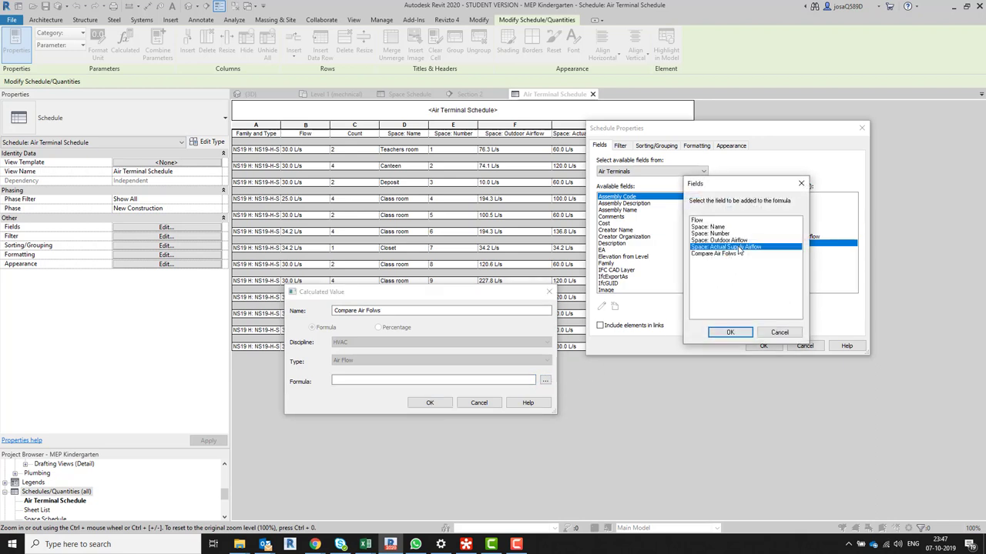
left_click(730, 332)
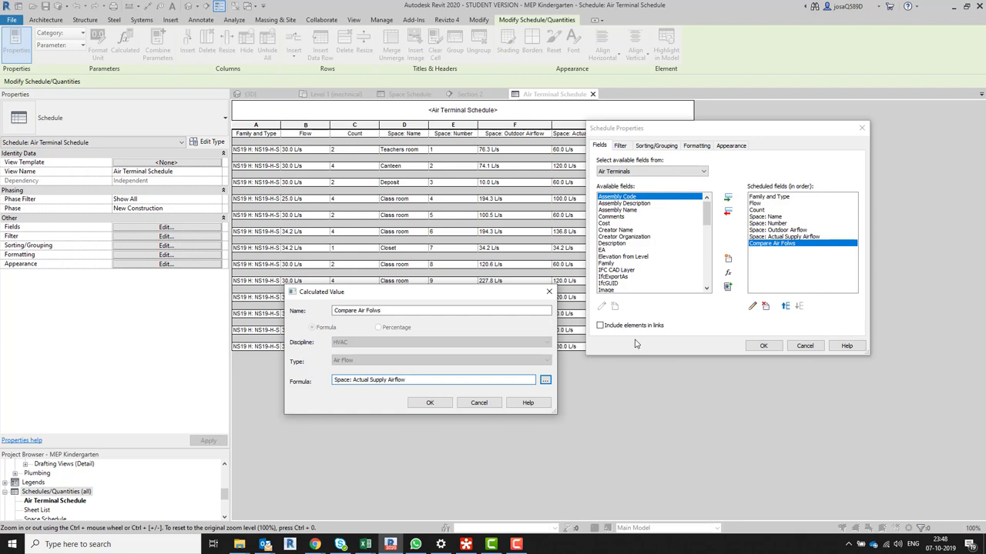
type("-")
left_click(545, 381)
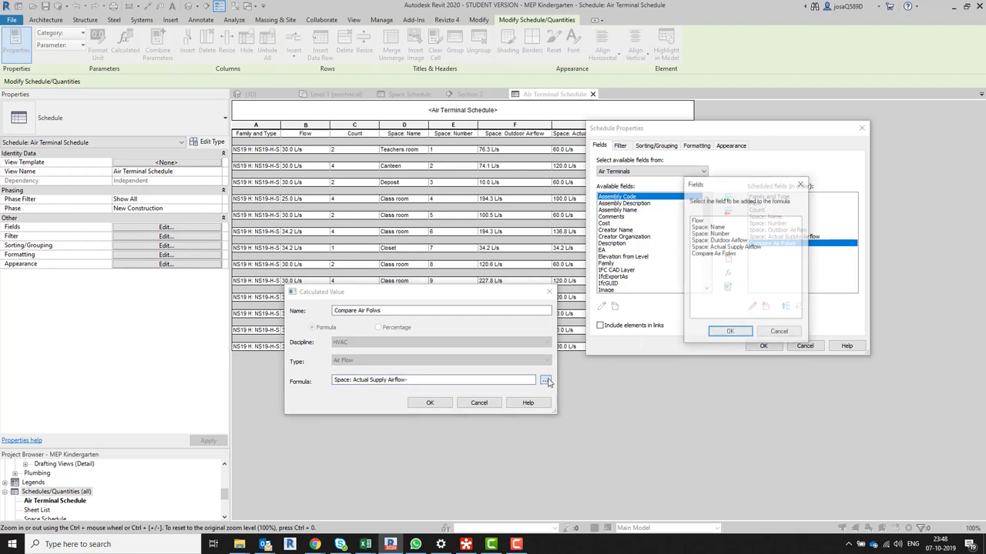
left_click(732, 240)
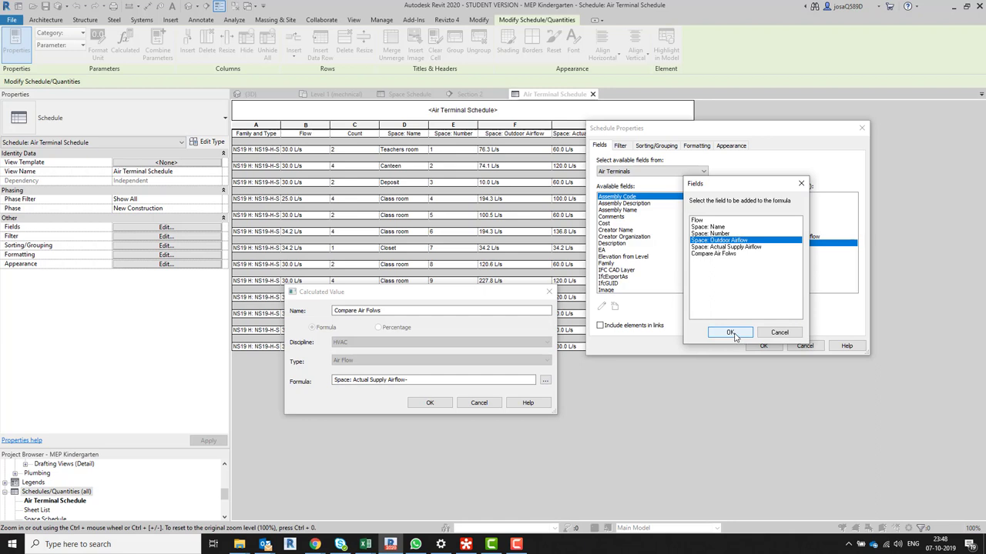
left_click(730, 332)
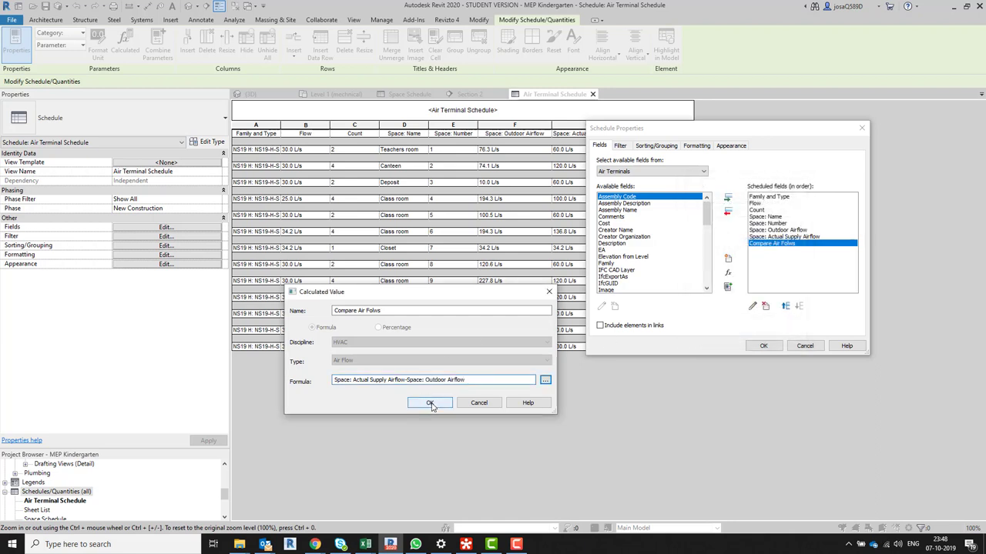
left_click(430, 403)
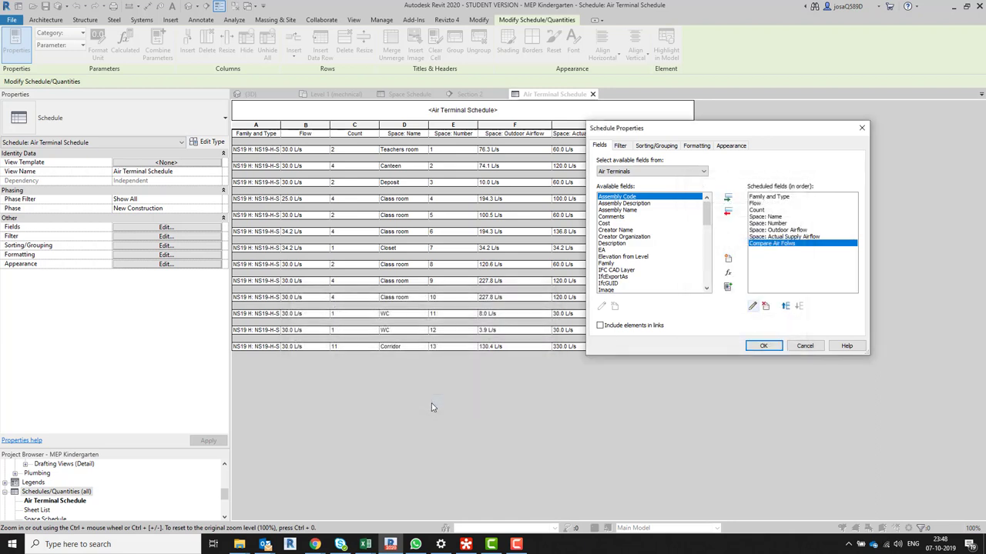
left_click(763, 346)
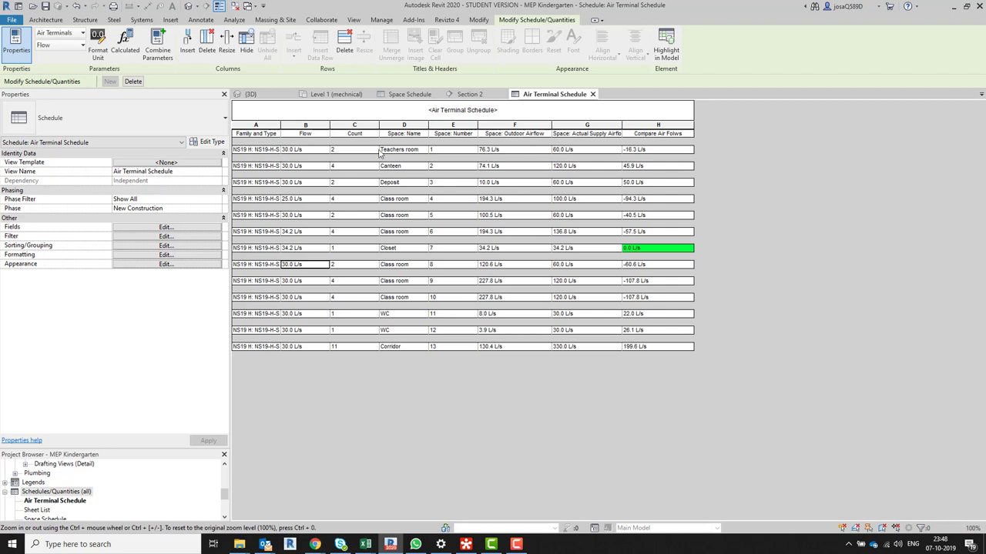
Step: Set the flow of the Teachers room diffusers to =76.3/2 in the schedule
left_click(308, 153)
type("=76.3/2")
key("Return")
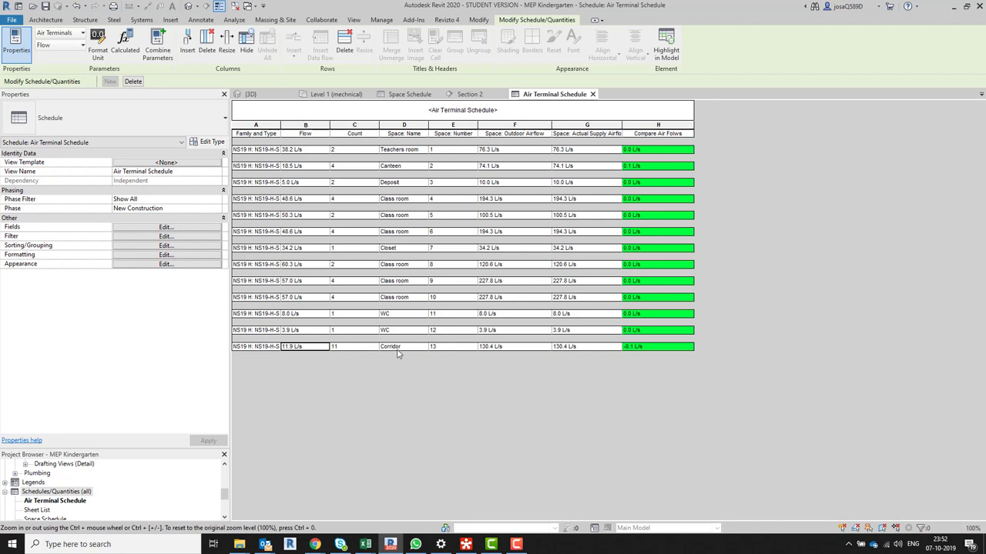
Step: Switch to the Level 1 (mechnical) floor plan, clear the selection and accept Diffuser Tag as the loaded tag for Air Terminals
left_click(349, 96)
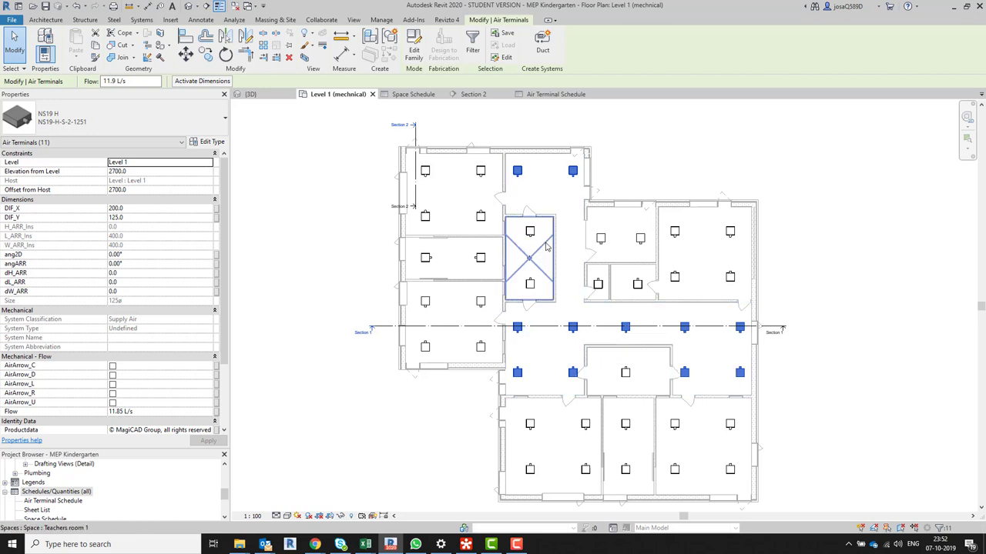
key("Escape")
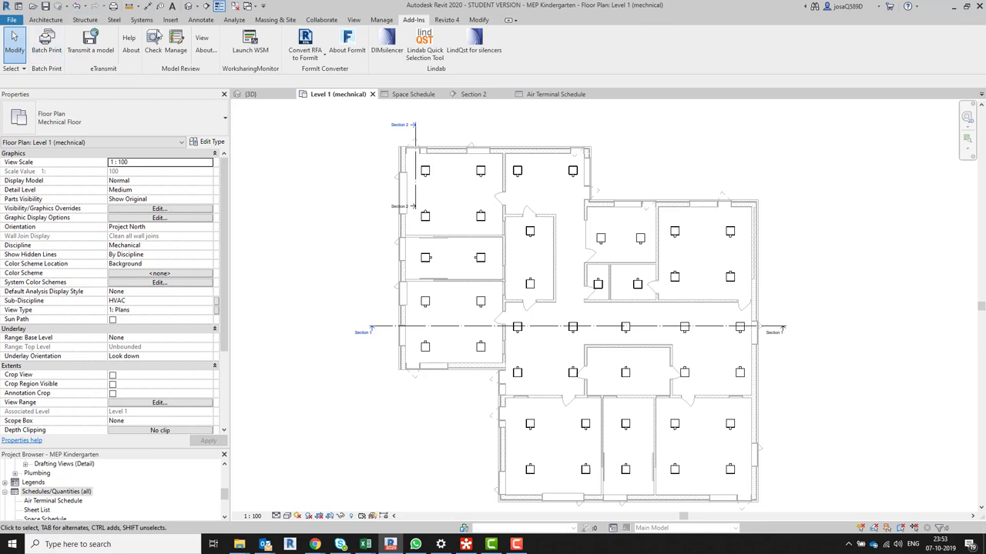
left_click(200, 21)
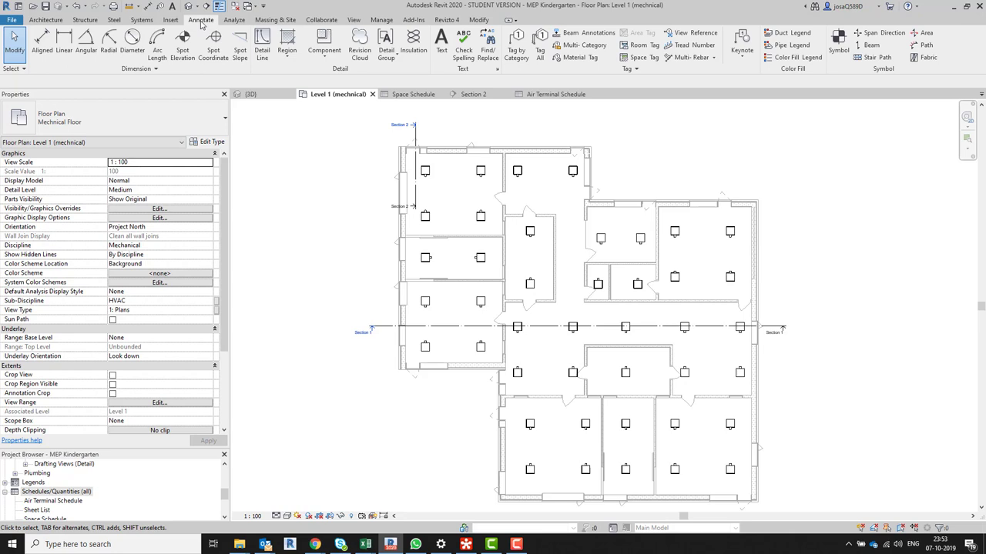
left_click(646, 72)
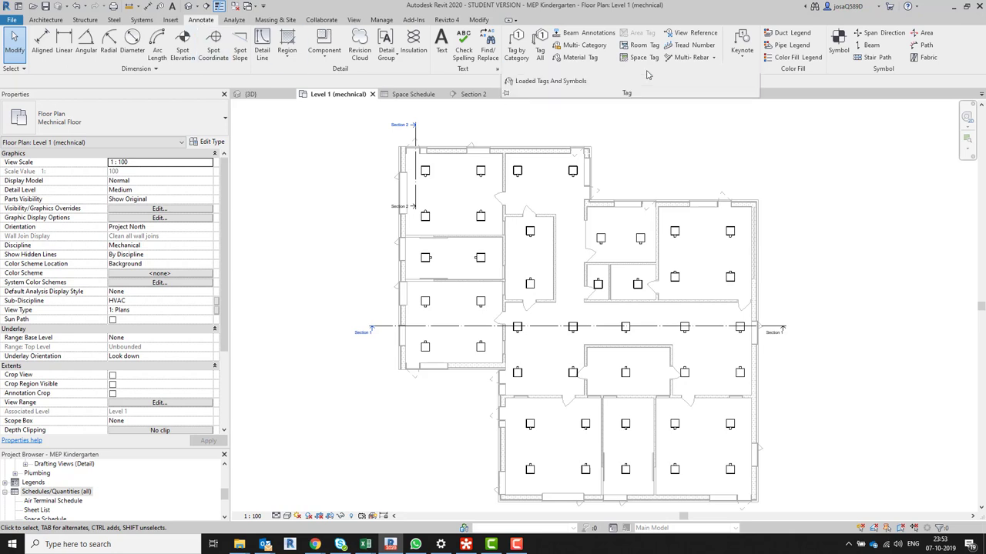
left_click(580, 84)
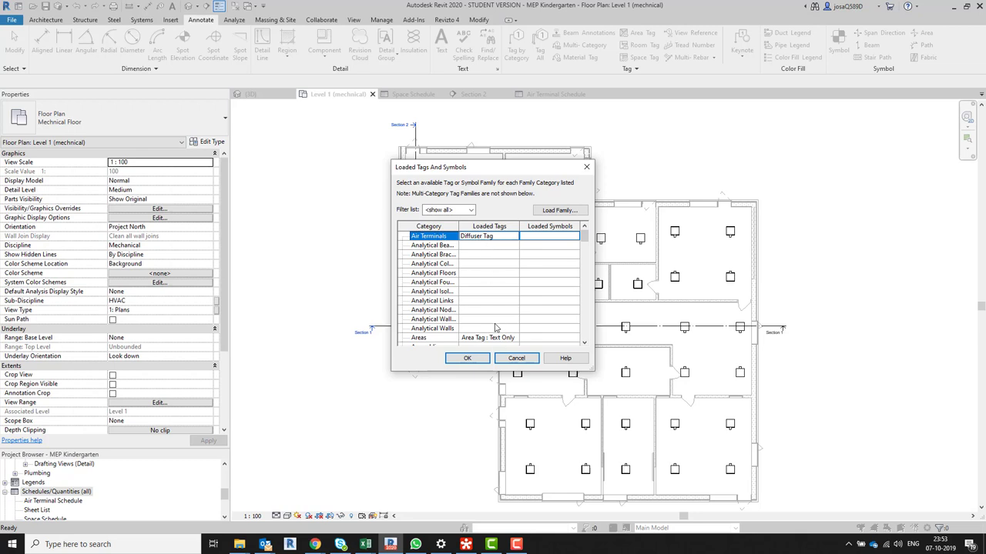
left_click(467, 358)
Step: Tag the two upper diffusers in the plan's upper-left classroom by category, with the tag leader turned off
left_click(520, 43)
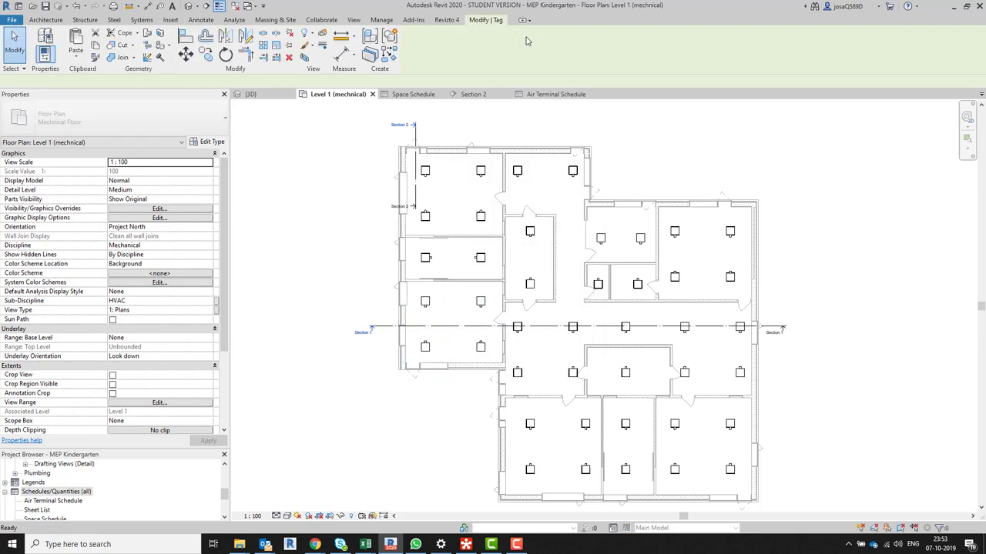
scroll(431, 177, "up", 4)
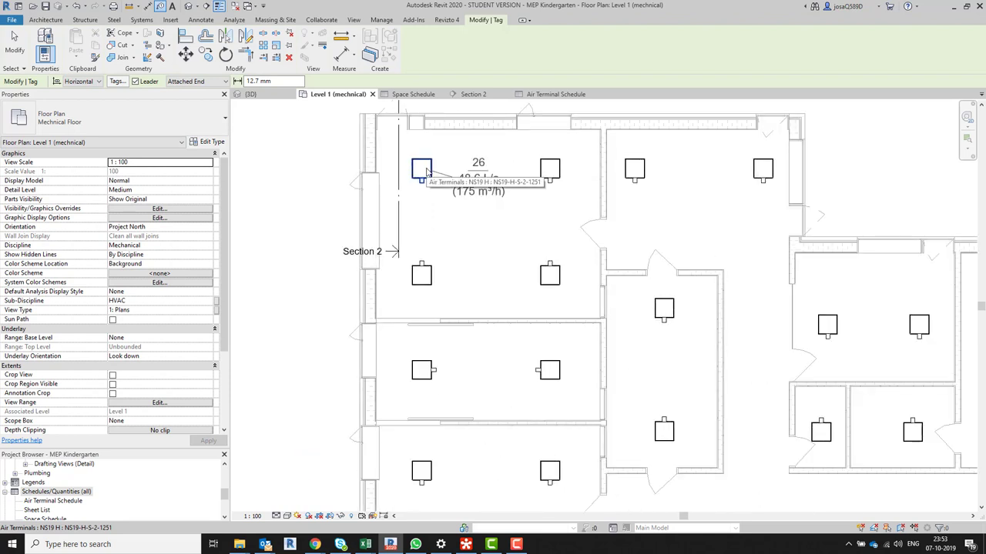
left_click(425, 175)
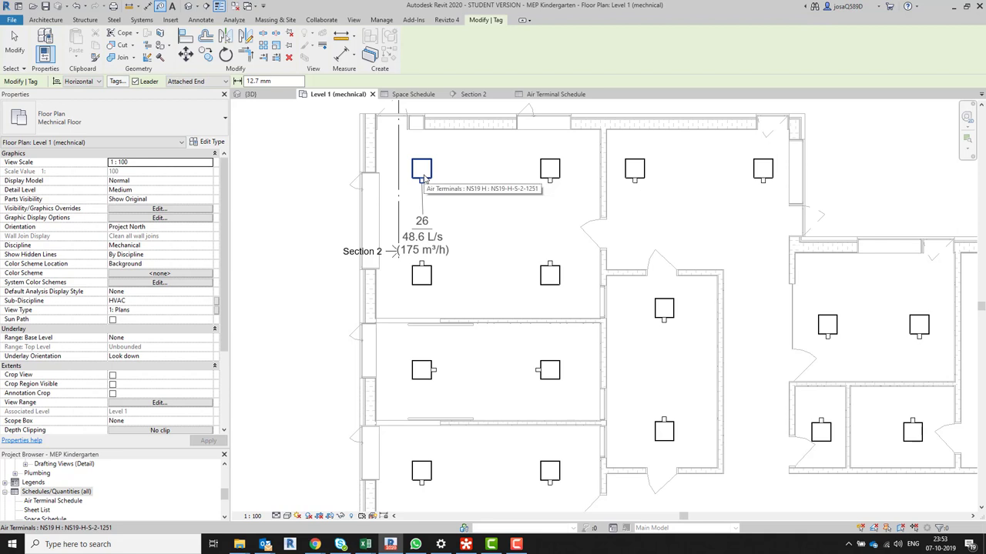
left_click(136, 81)
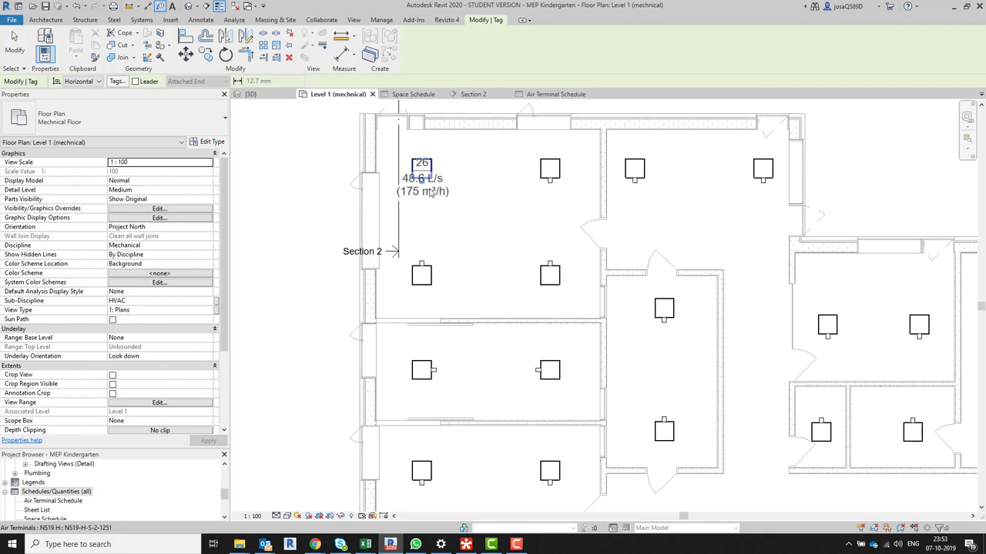
left_click(550, 277)
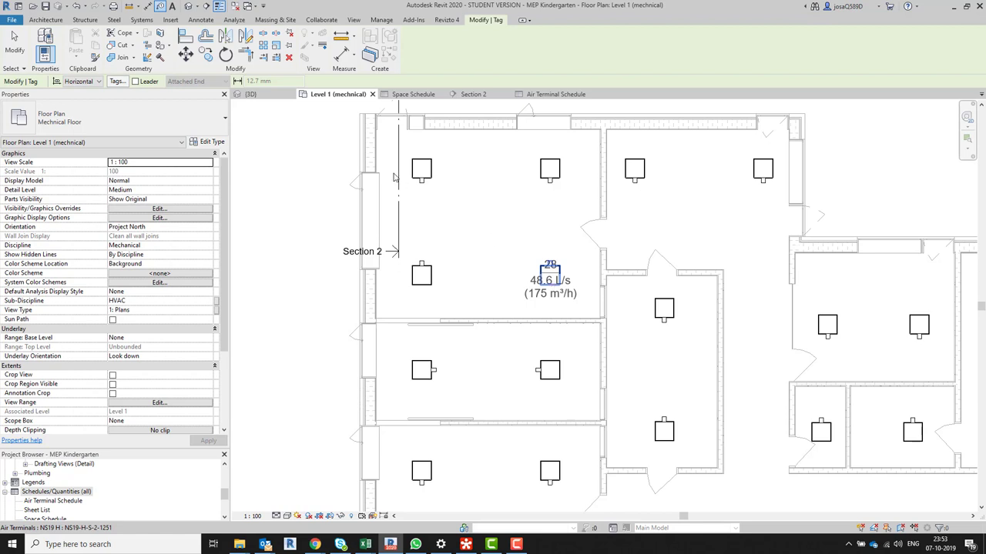
left_click(421, 173)
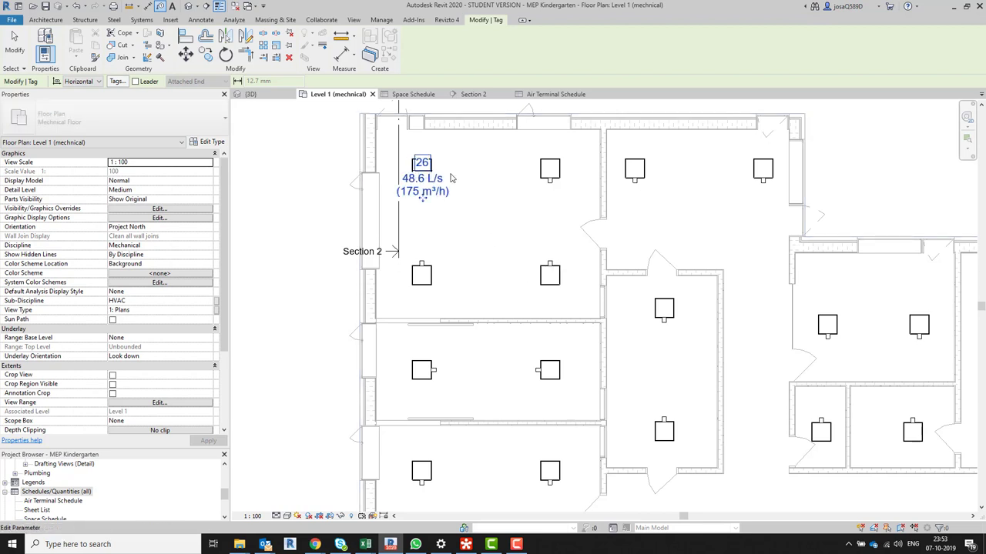
left_click(549, 176)
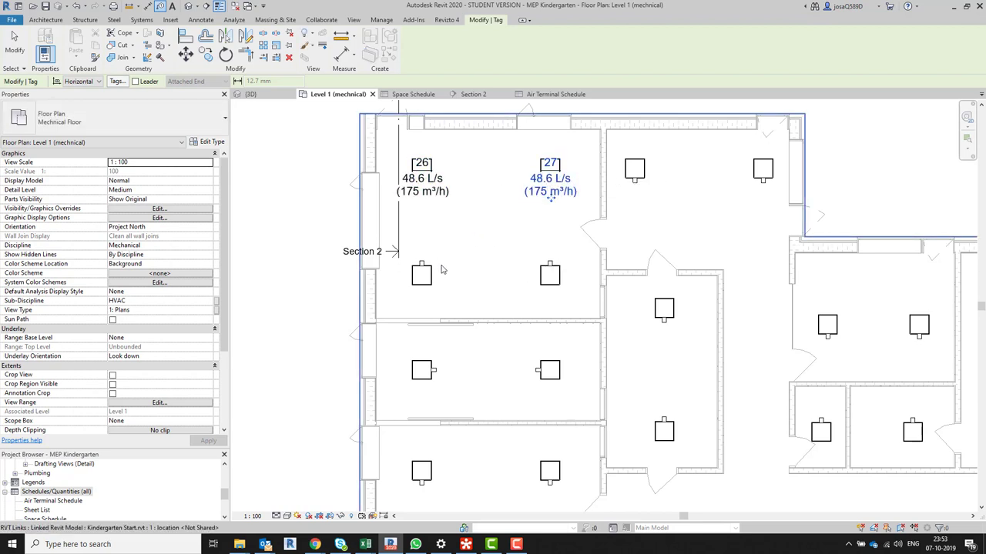
Step: Tag one diffuser each in the Teachers room and the two classrooms below the upper-left one, plus two corridor diffusers near them
left_click(667, 308)
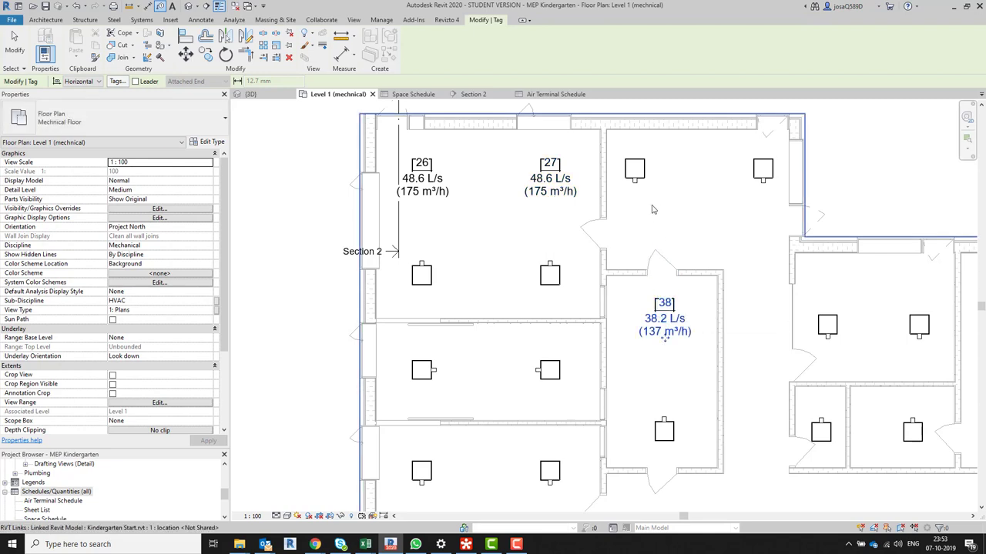
left_click(635, 173)
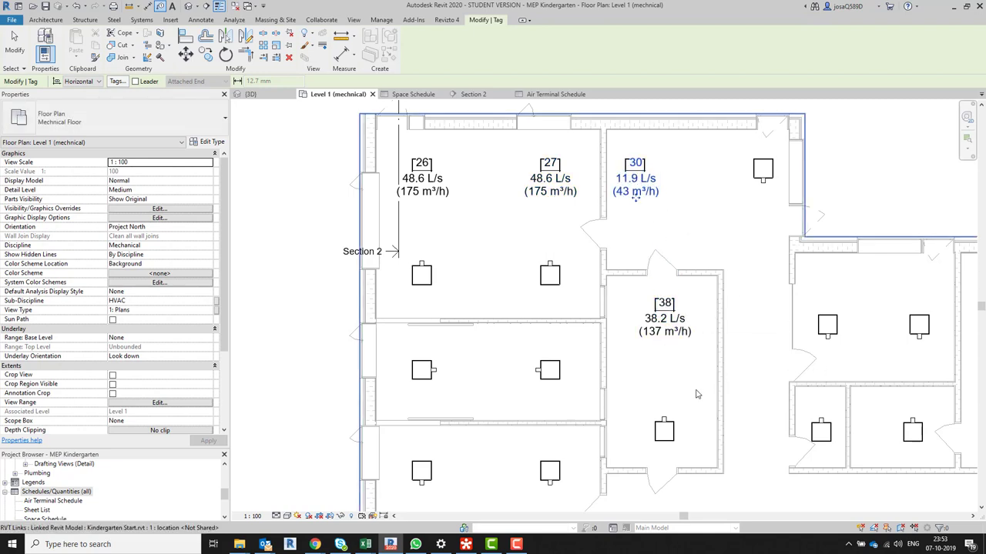
middle_click_drag(696, 391, 679, 250)
left_click(533, 224)
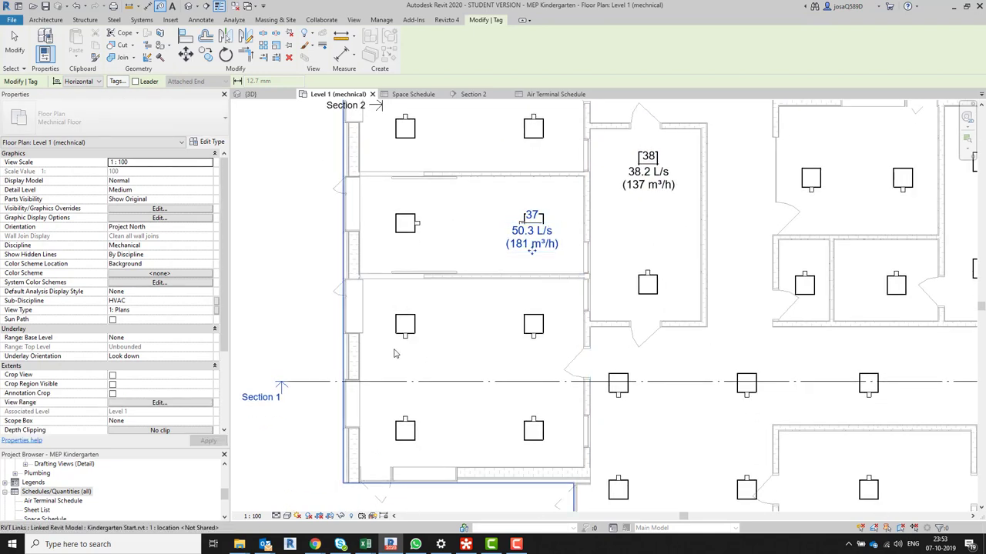
left_click(405, 327)
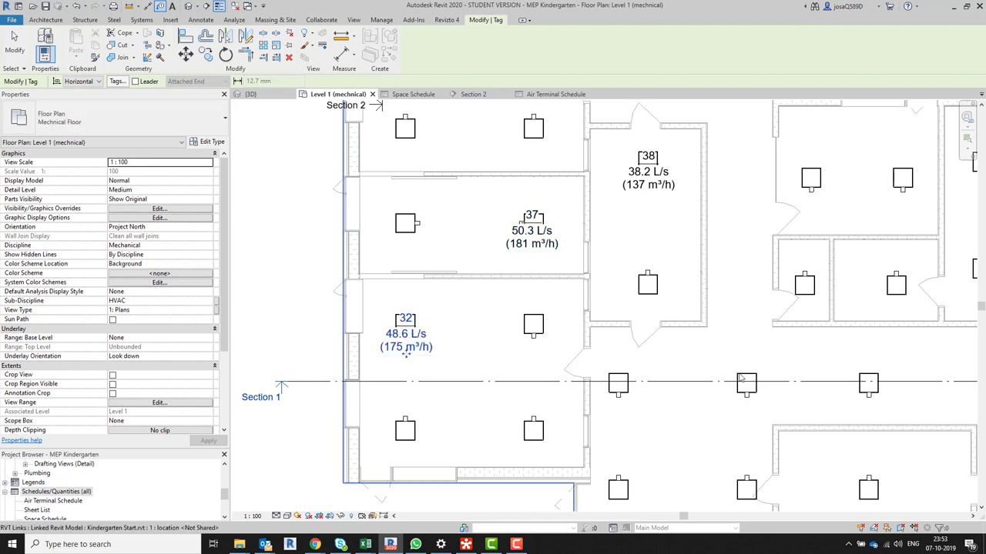
left_click(616, 395)
Step: Tag the diffuser in the smaller WC, one in the Deposit and the two upper diffusers in the Canteen
left_click(805, 286)
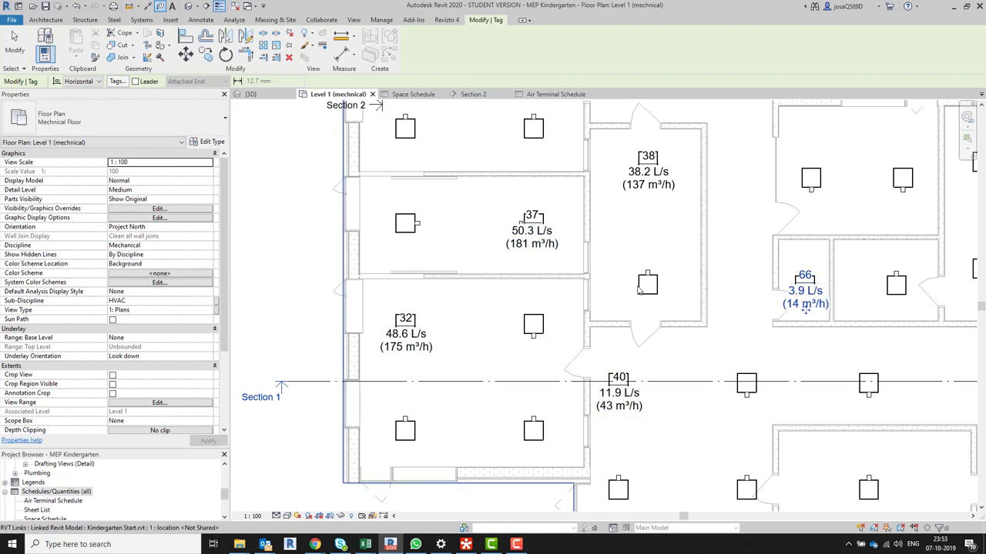
left_click(810, 179)
scroll(810, 179, "down", 2)
scroll(643, 188, "up", 2)
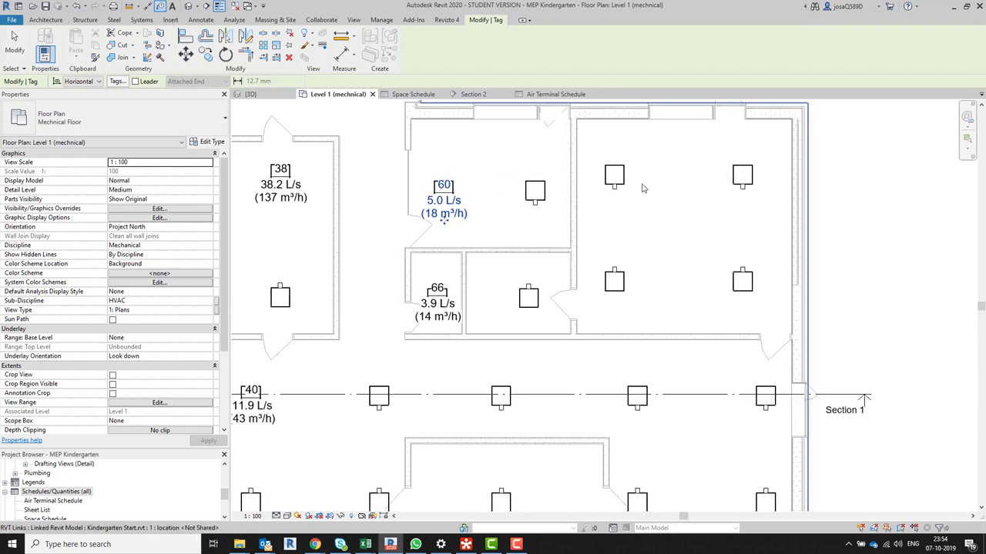
left_click(616, 178)
left_click(742, 178)
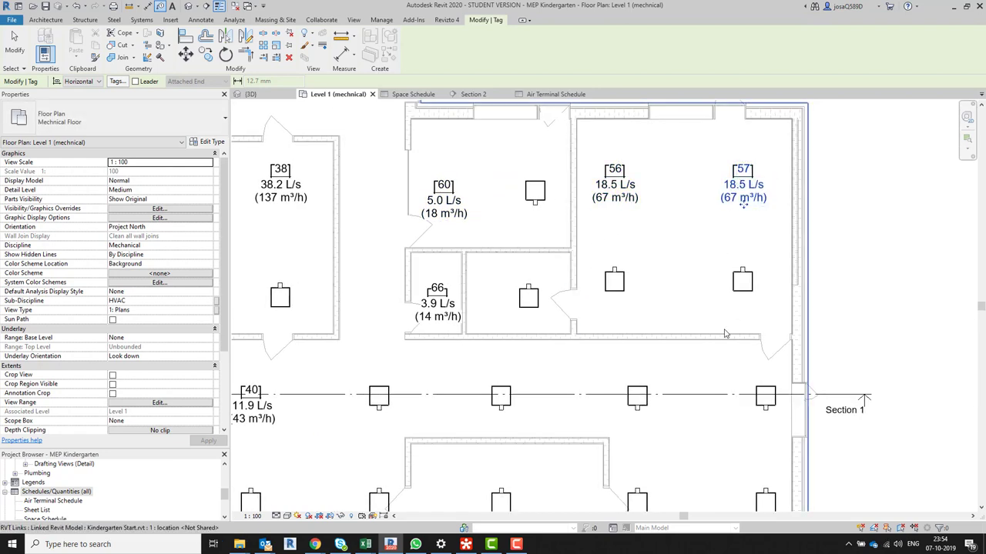
Step: Tag the Closet diffuser and the corridor diffuser just right of the Closet
scroll(724, 334, "down", 1)
middle_click_drag(724, 334, 702, 164)
left_click(626, 308)
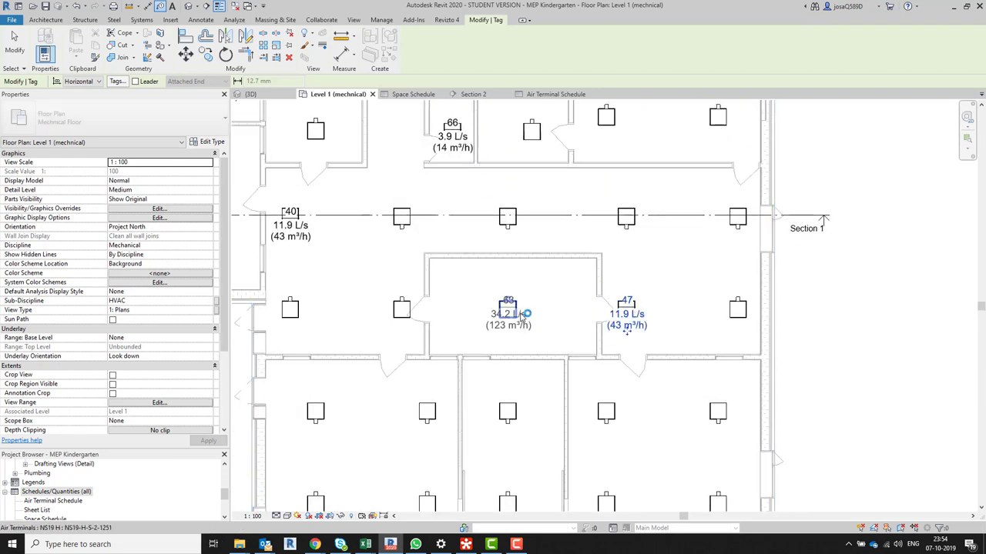
left_click(522, 317)
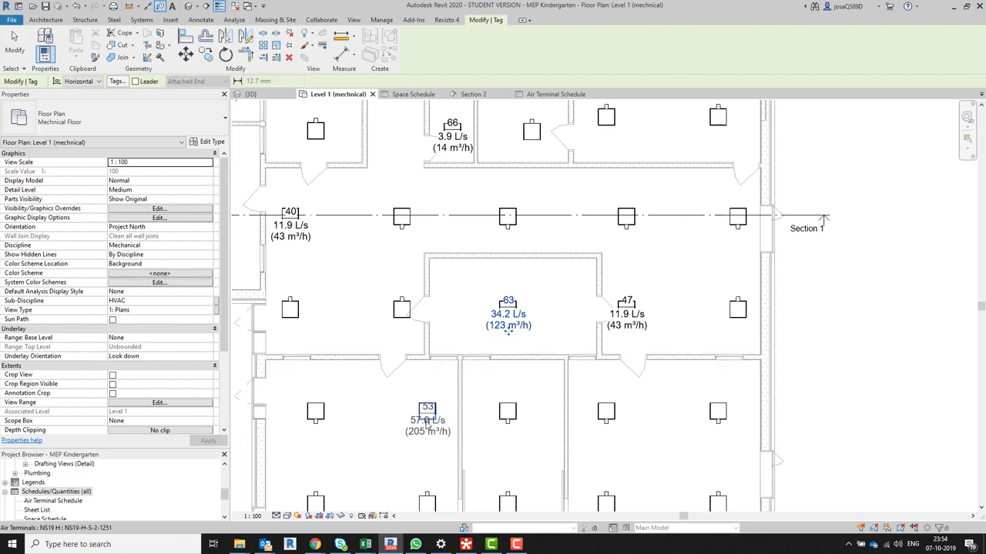
Step: Tag one diffuser in each of the three lower rooms: the two large classrooms and the narrow room between them, then end tagging
left_click(426, 423)
left_click(718, 422)
middle_click_drag(711, 437, 750, 271)
left_click(545, 342)
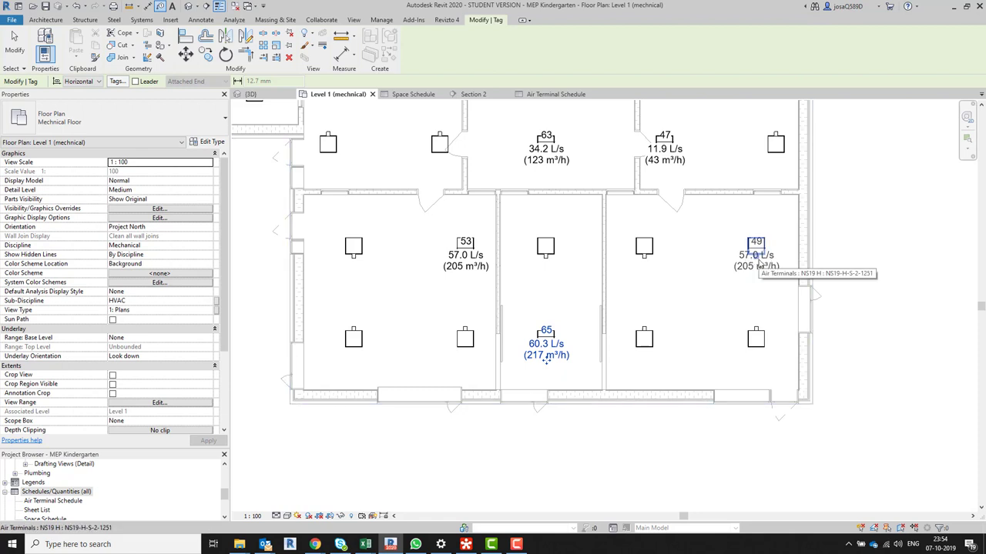
scroll(759, 263, "down", 3)
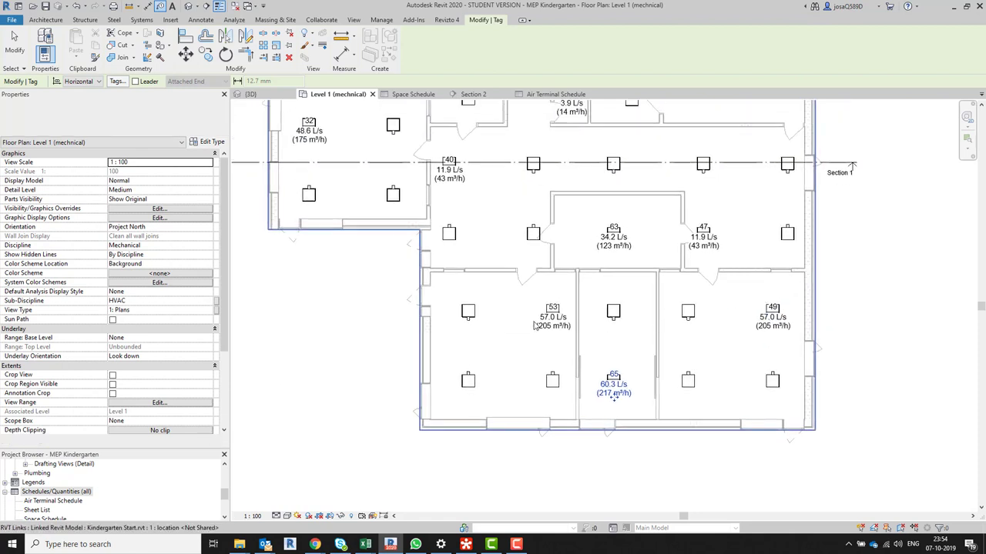
scroll(508, 277, "down", 3)
scroll(481, 273, "up", 3)
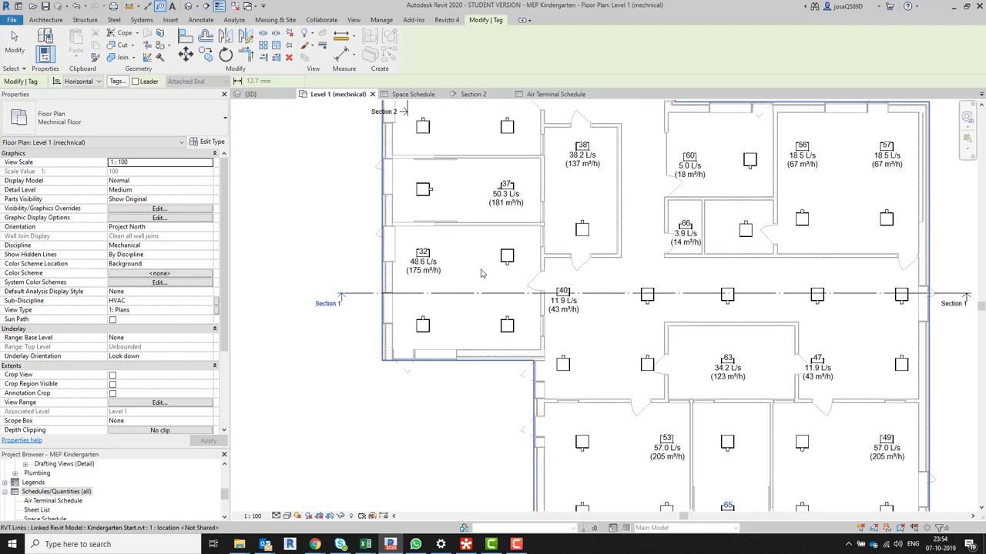
scroll(480, 274, "down", 2)
scroll(744, 337, "up", 2)
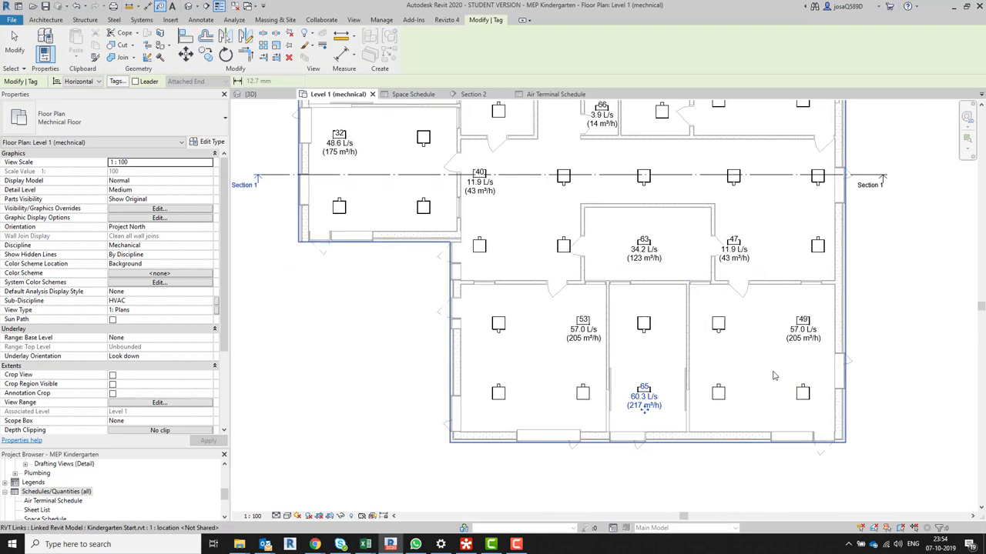
key("Escape")
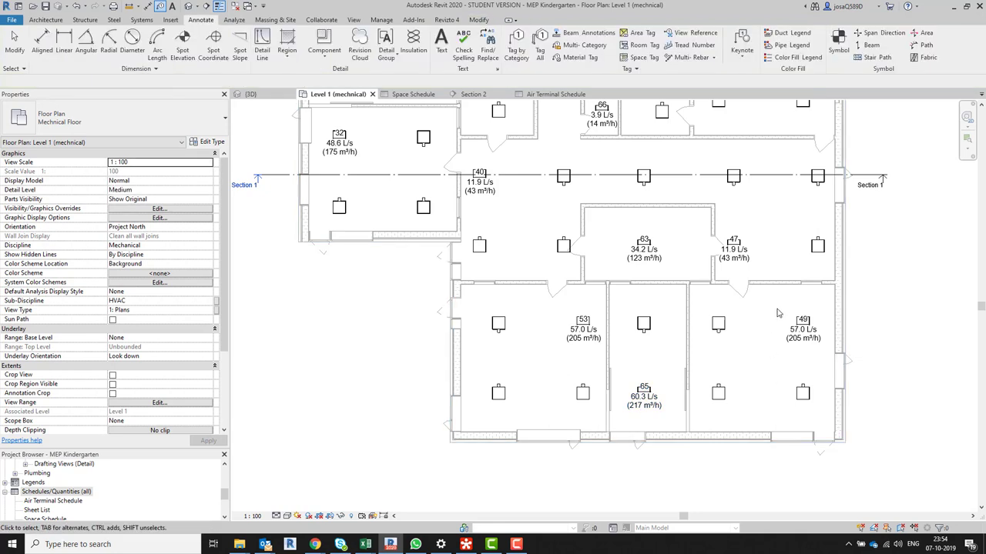
Step: Select the Class room 10 space and check its airflow, space type and people occupancy settings
left_click(781, 294)
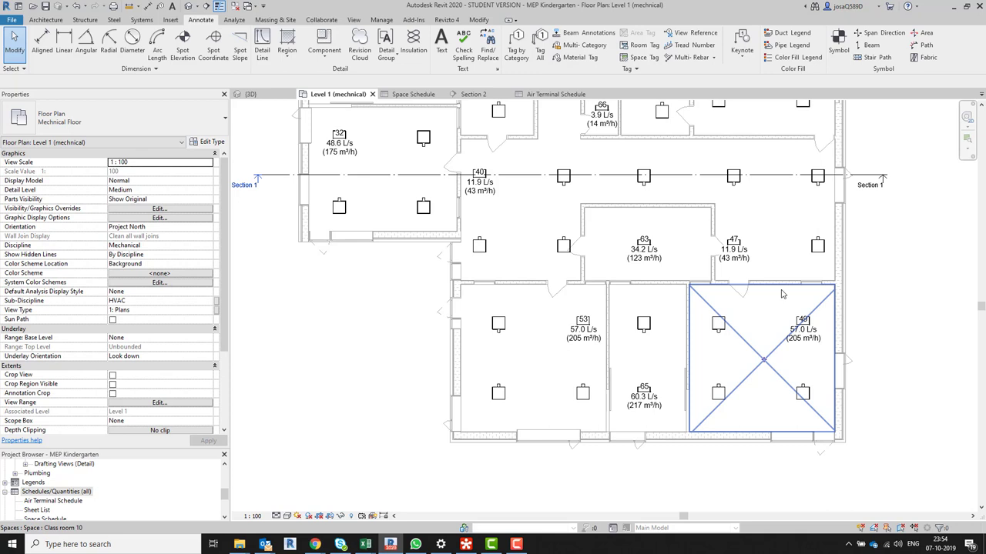
left_click(781, 294)
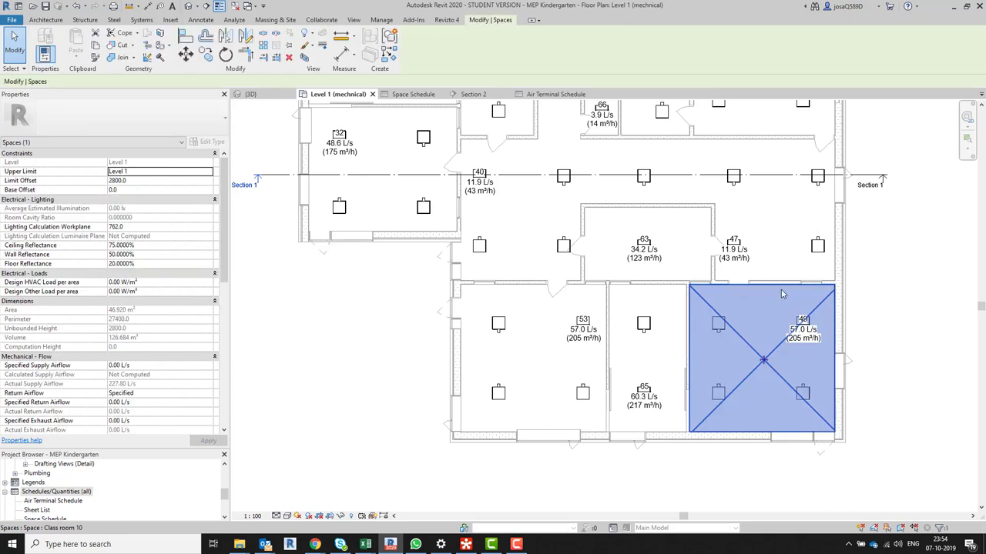
scroll(142, 423, "down", 10)
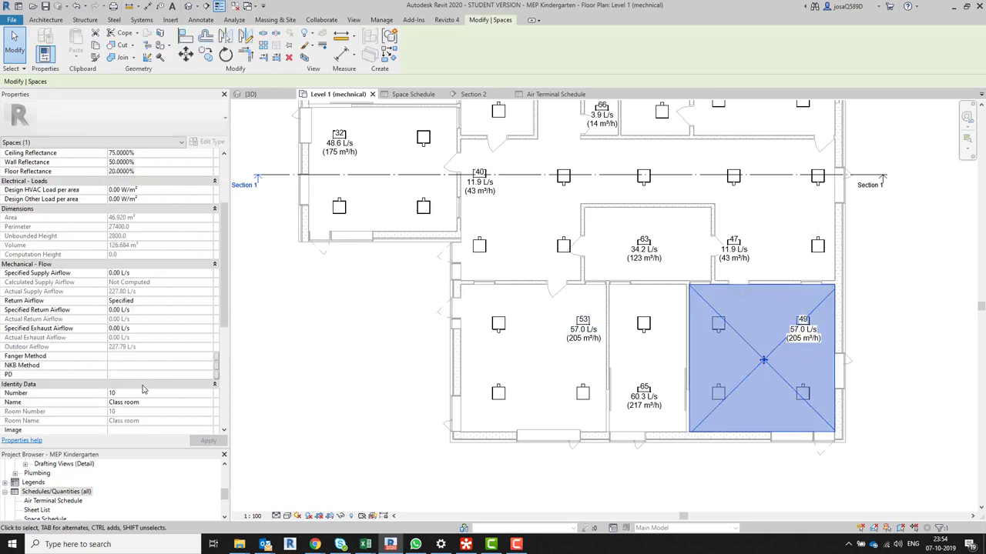
scroll(142, 390, "down", 3)
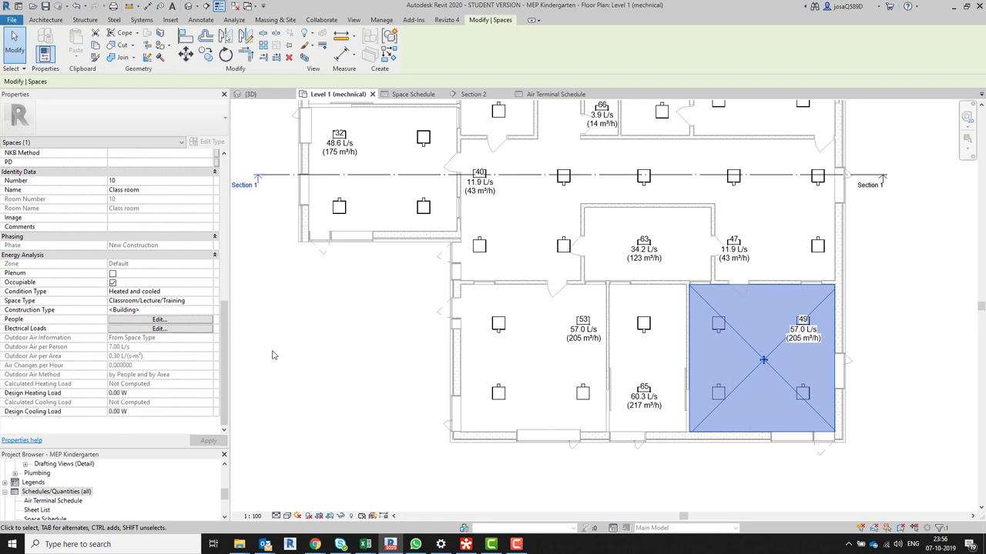
left_click(158, 320)
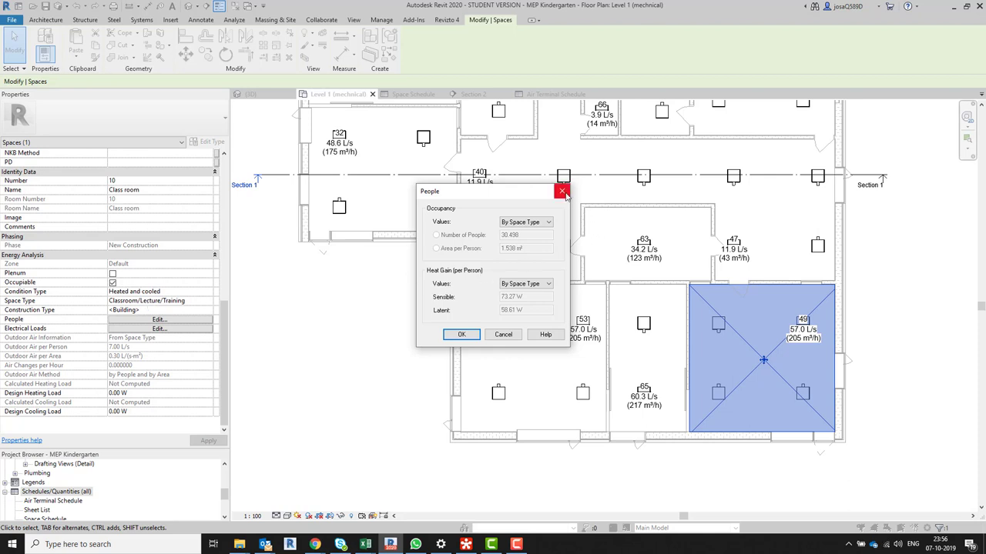
left_click(461, 334)
Step: Select the Class room 5 space and check its airflow properties and people occupancy
scroll(342, 304, "down", 3)
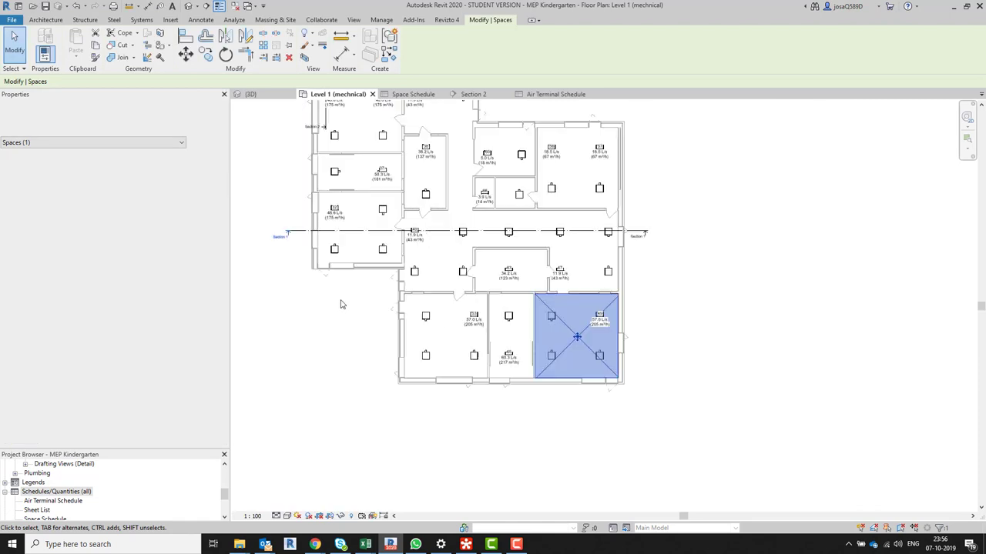
scroll(342, 304, "down", 2)
scroll(445, 229, "up", 4)
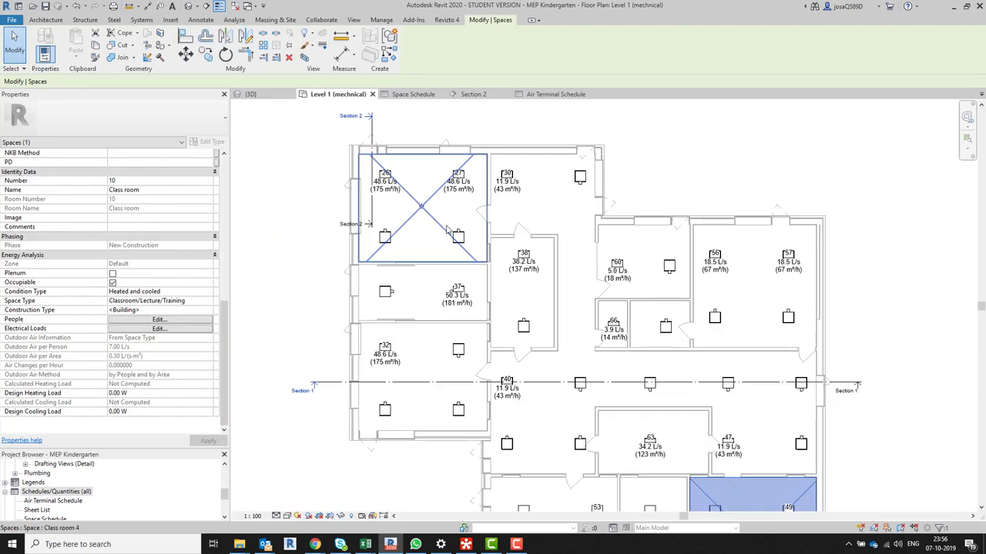
scroll(445, 229, "up", 2)
middle_click_drag(462, 391, 317, 215)
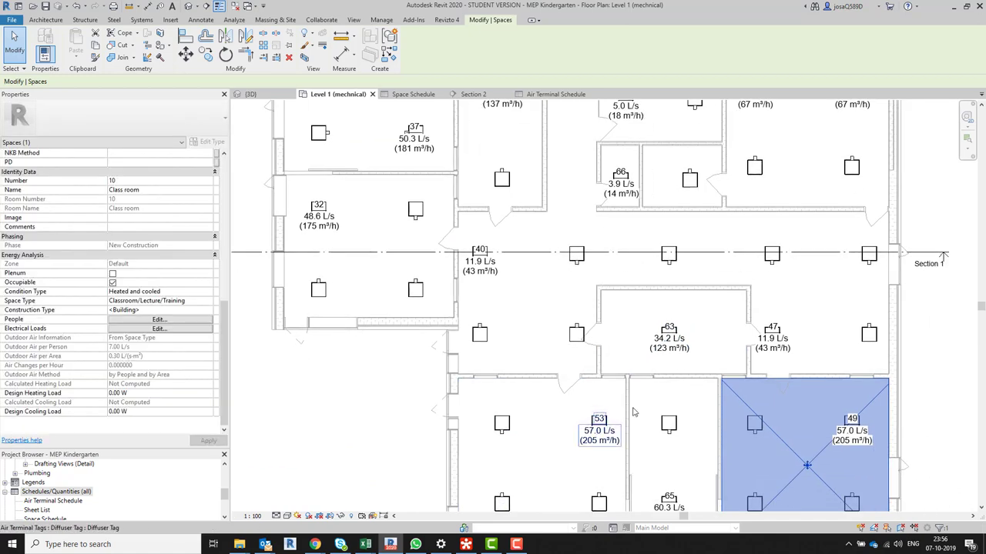
scroll(601, 279, "down", 2)
scroll(620, 310, "up", 2)
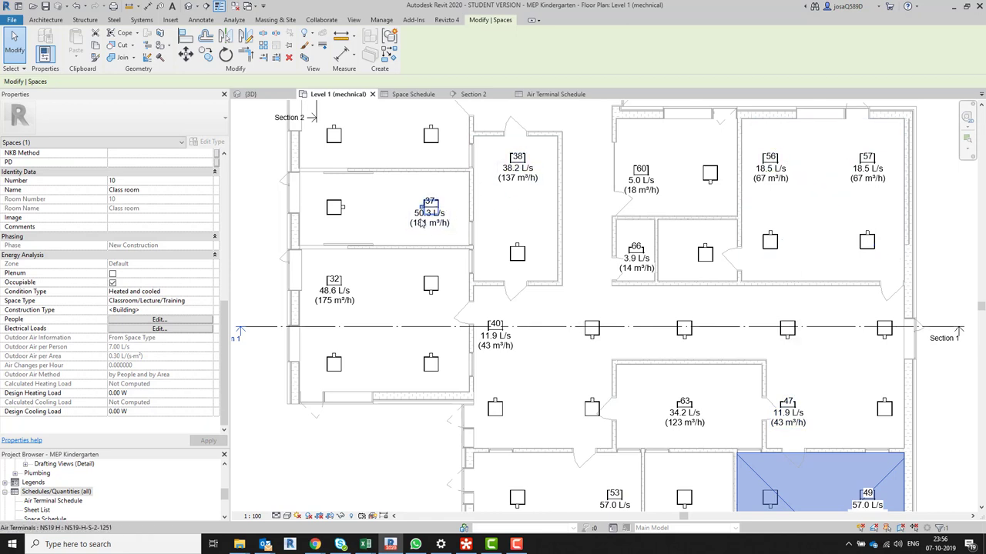
left_click(395, 196)
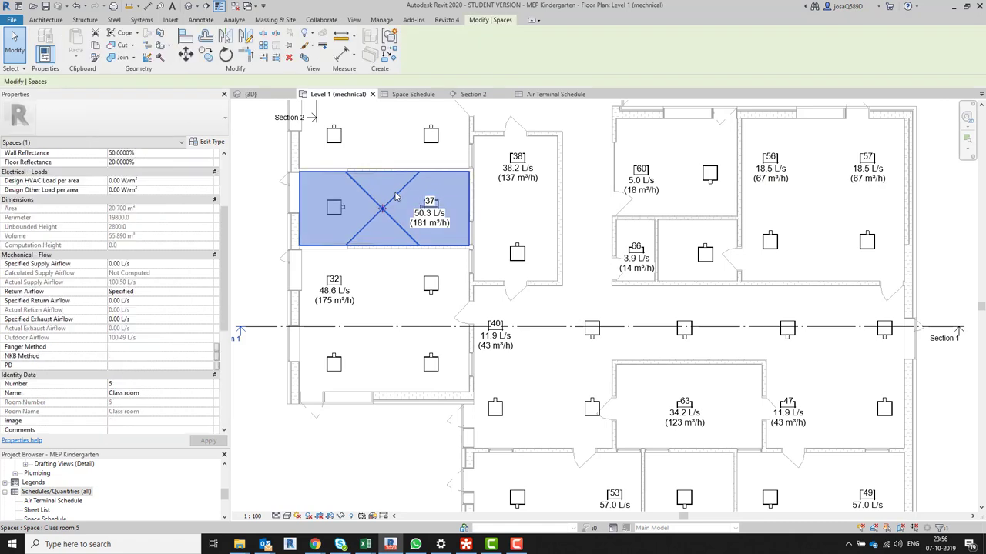
scroll(113, 345, "down", 2)
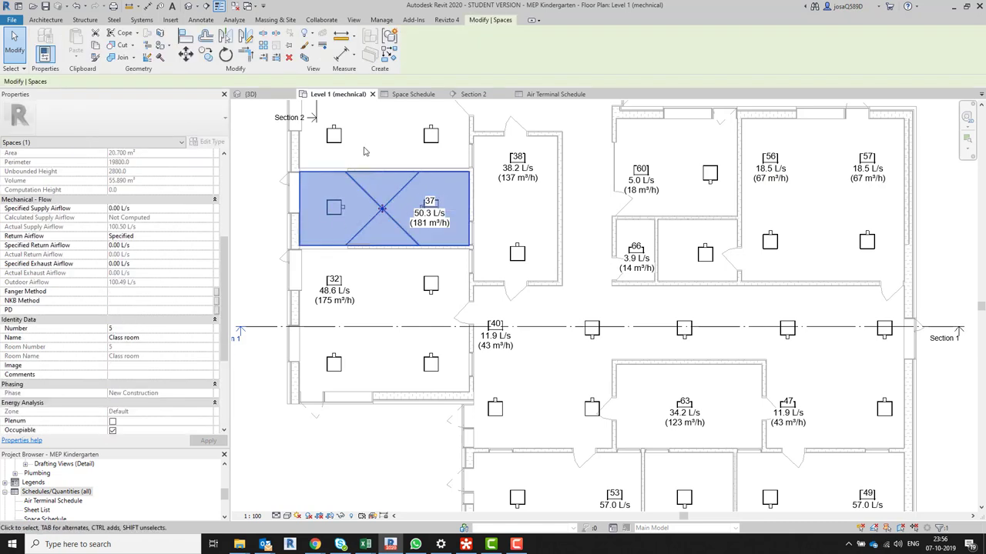
scroll(141, 351, "down", 5)
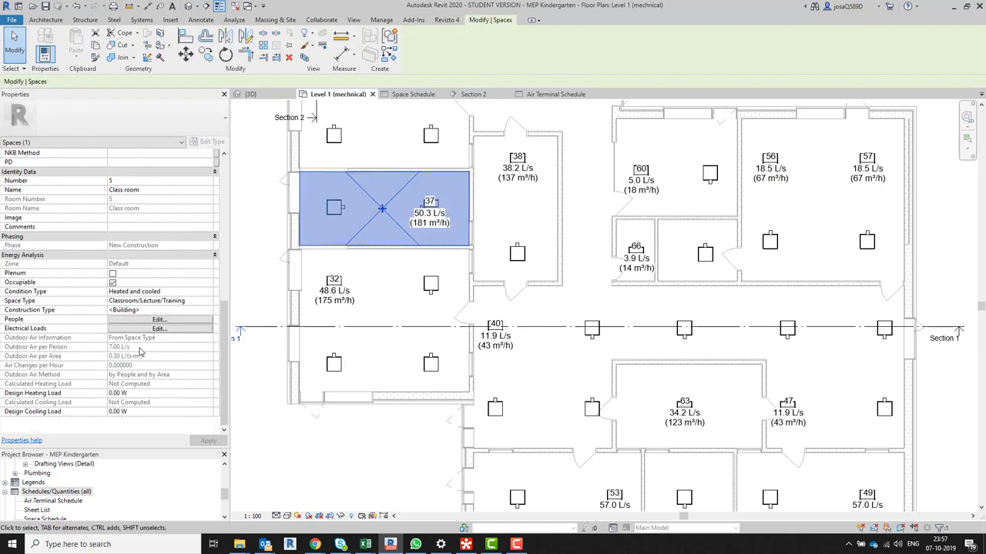
left_click(159, 319)
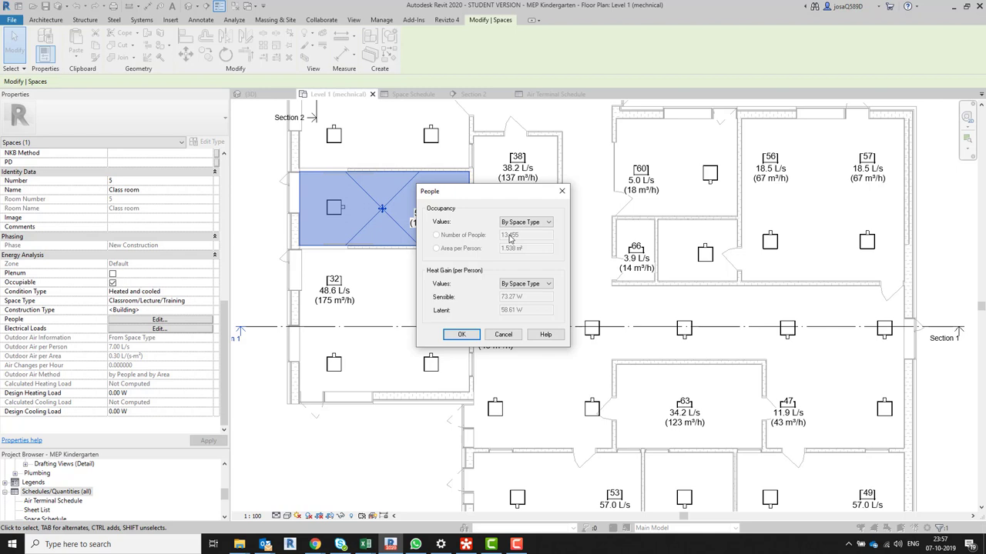
left_click(561, 191)
Step: In the Space Schedule, set the Classroom/Lecture/Training space type's area per person to 2.538 m²
scroll(566, 208, "down", 3)
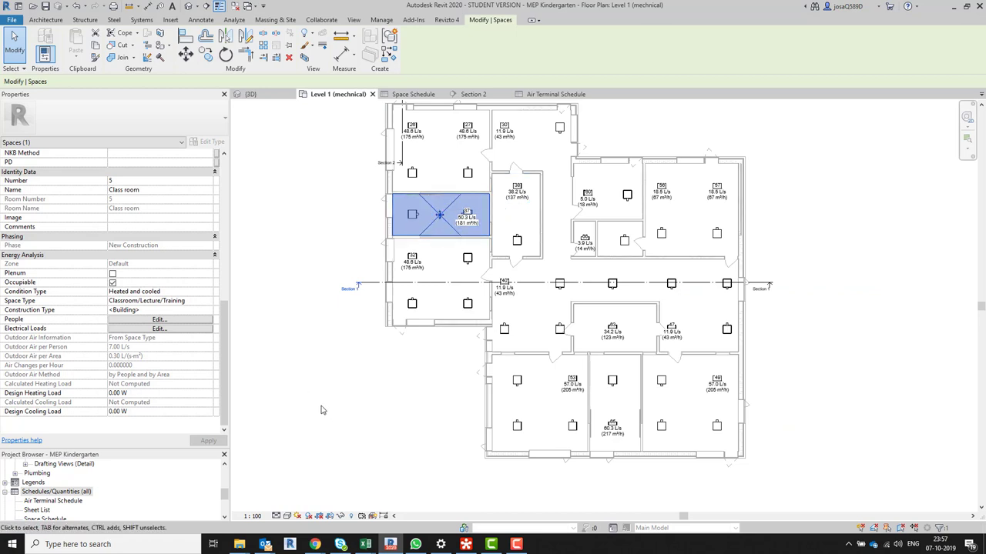
scroll(108, 493, "down", 1)
scroll(108, 493, "down", 2)
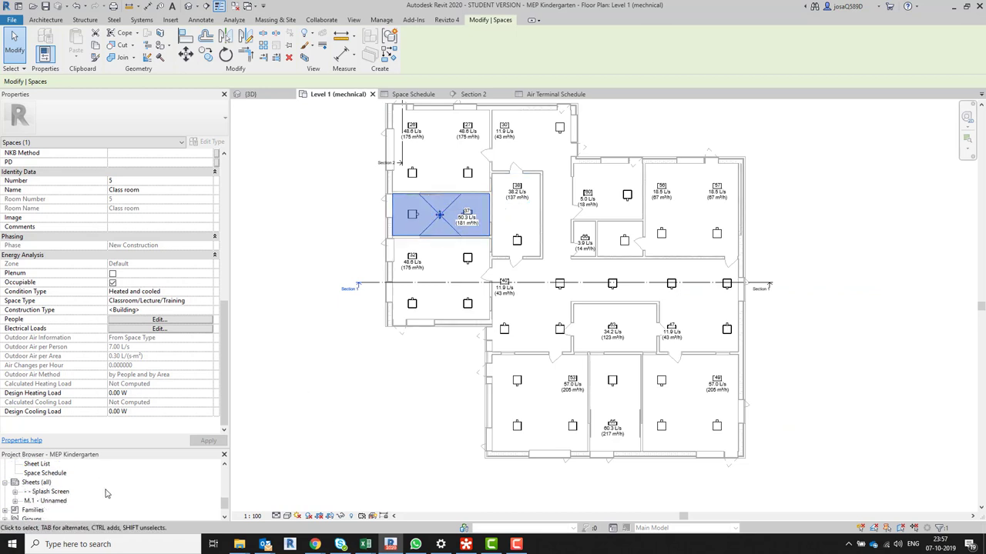
double_click(46, 474)
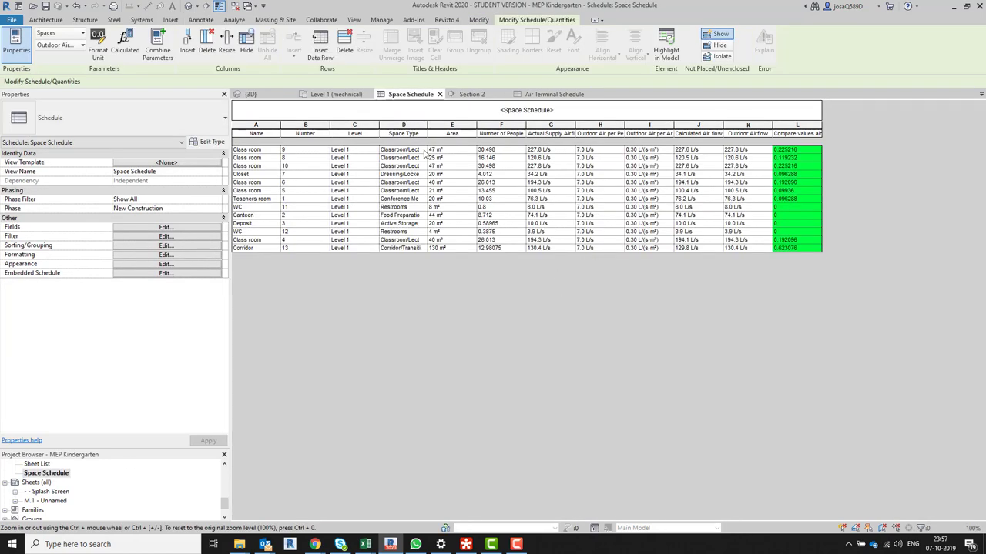
left_click(424, 152)
left_click(423, 152)
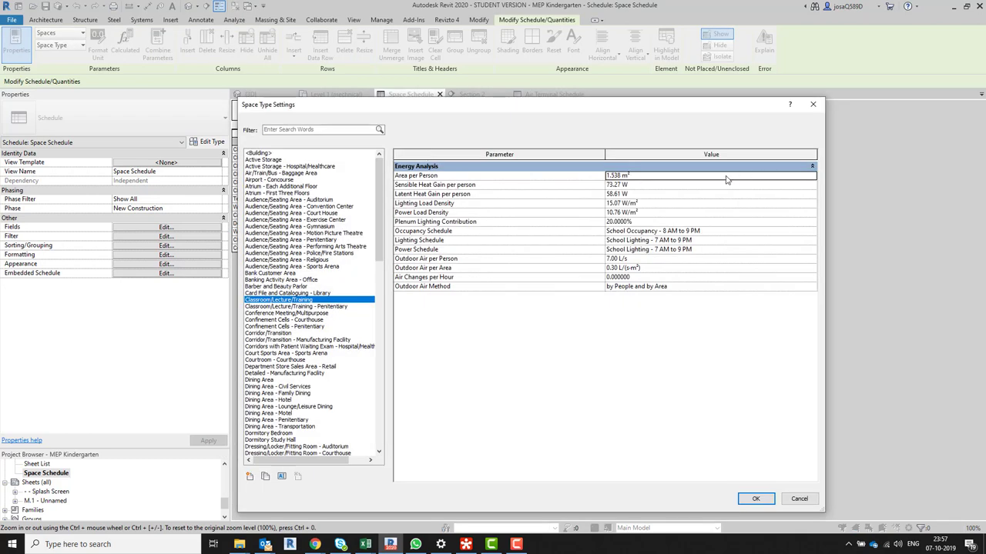
left_click(766, 177)
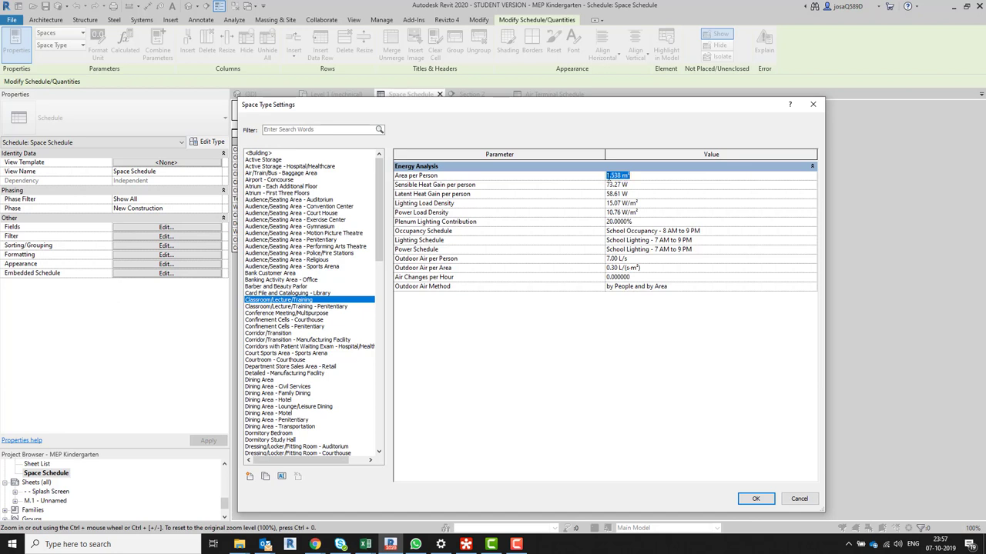
left_click(607, 176)
type("2")
left_click(753, 499)
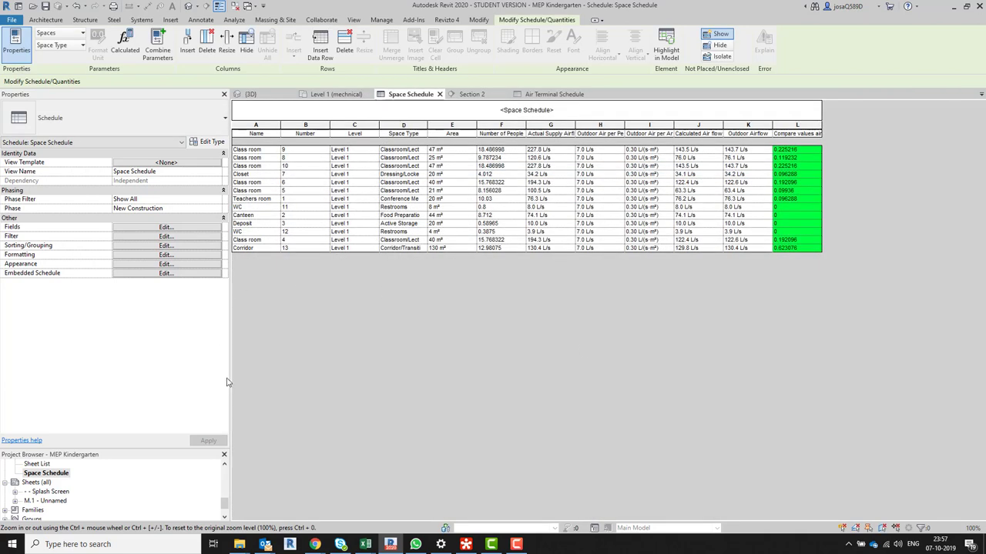
Step: Return to the Level 1 mechanical plan, select the Class room 6 space and check its people occupancy
key("ctrl+Tab")
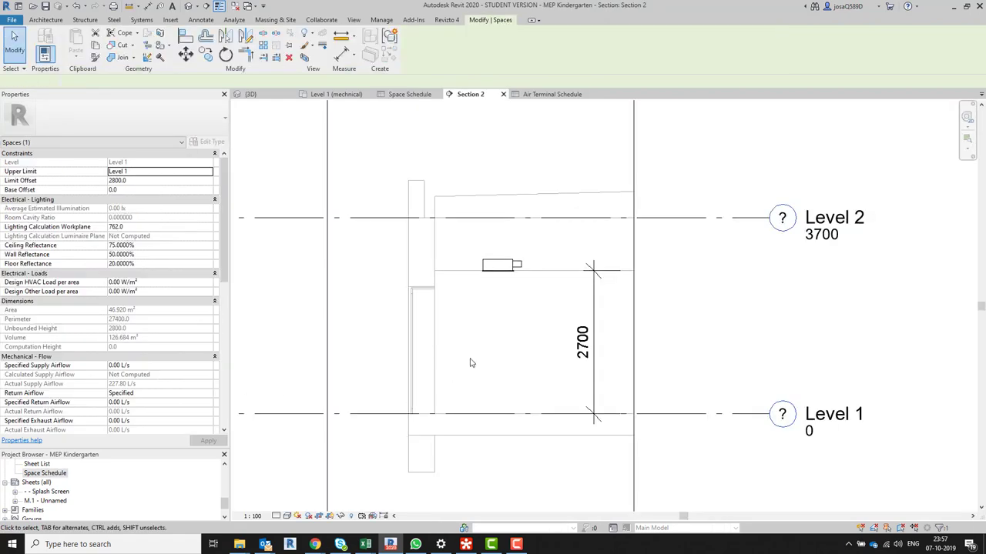
key("ctrl+Tab")
key("ctrl+Tab")
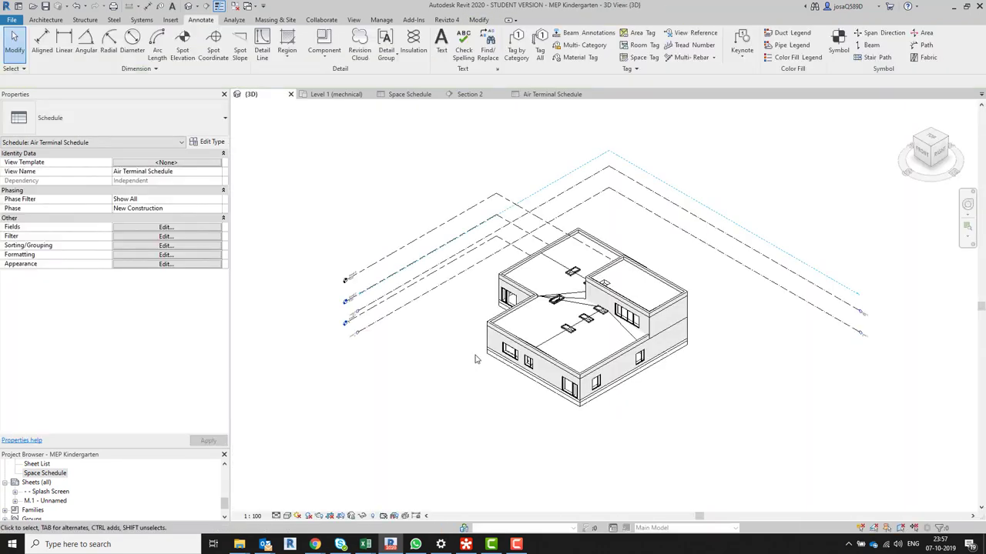
key("ctrl+Tab")
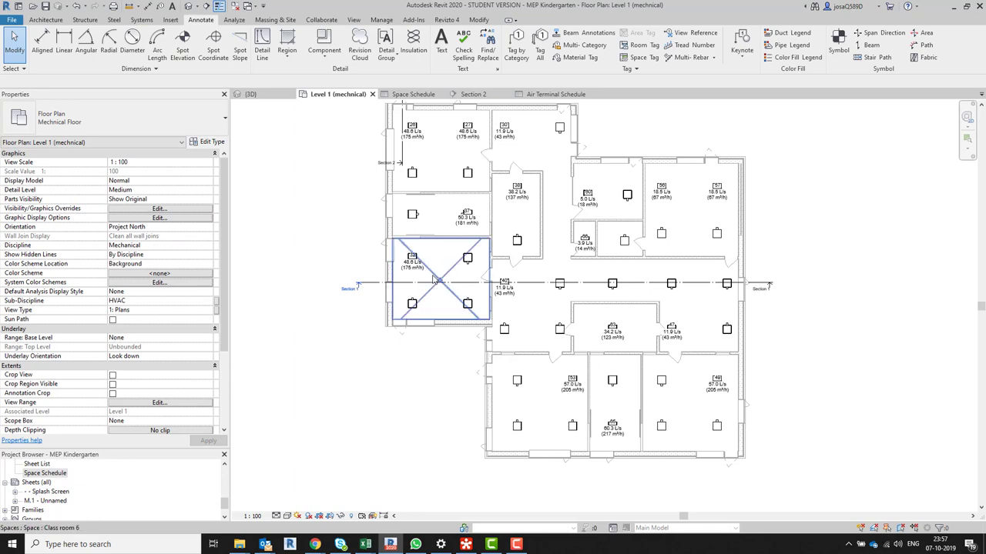
scroll(435, 279, "up", 3)
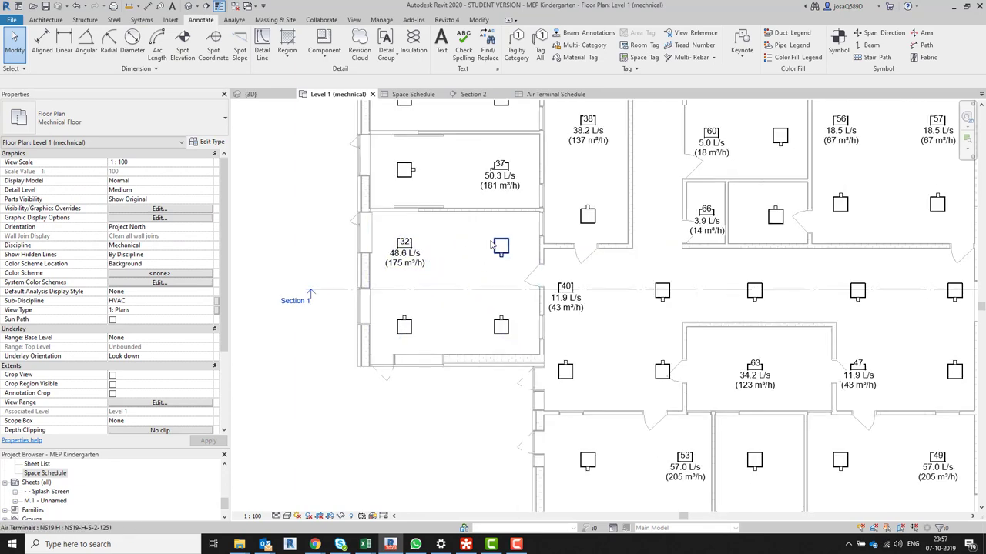
left_click(473, 262)
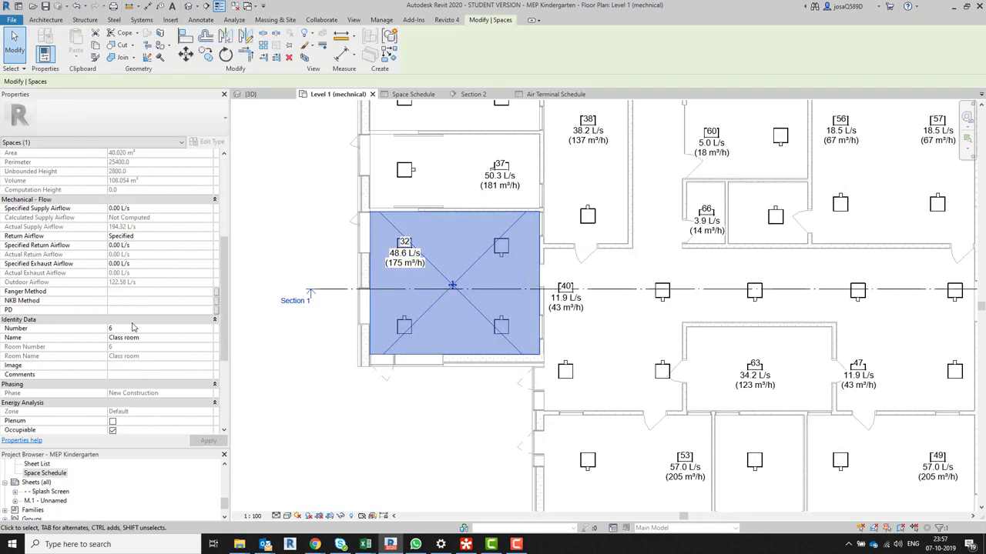
scroll(133, 330, "down", 4)
scroll(150, 331, "down", 1)
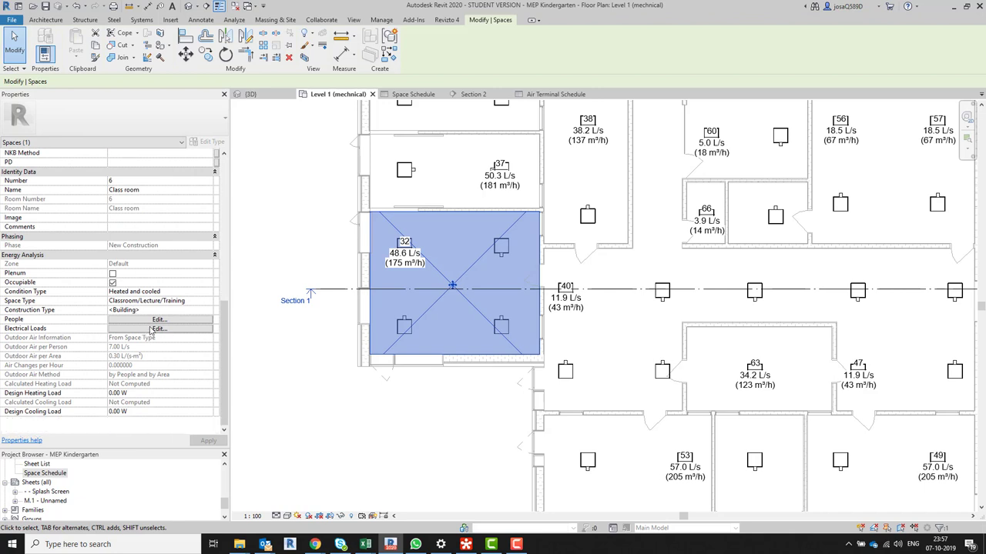
left_click(157, 320)
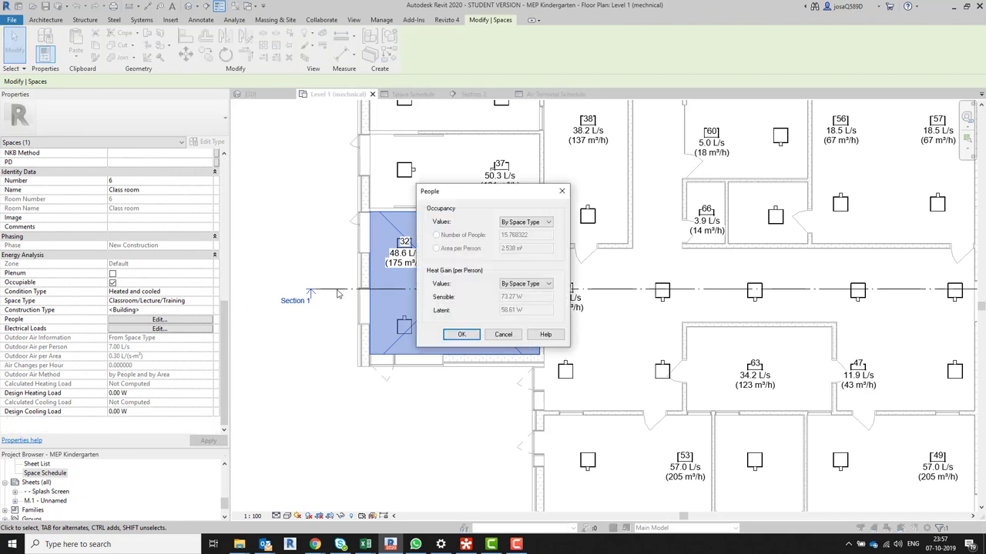
left_click(562, 192)
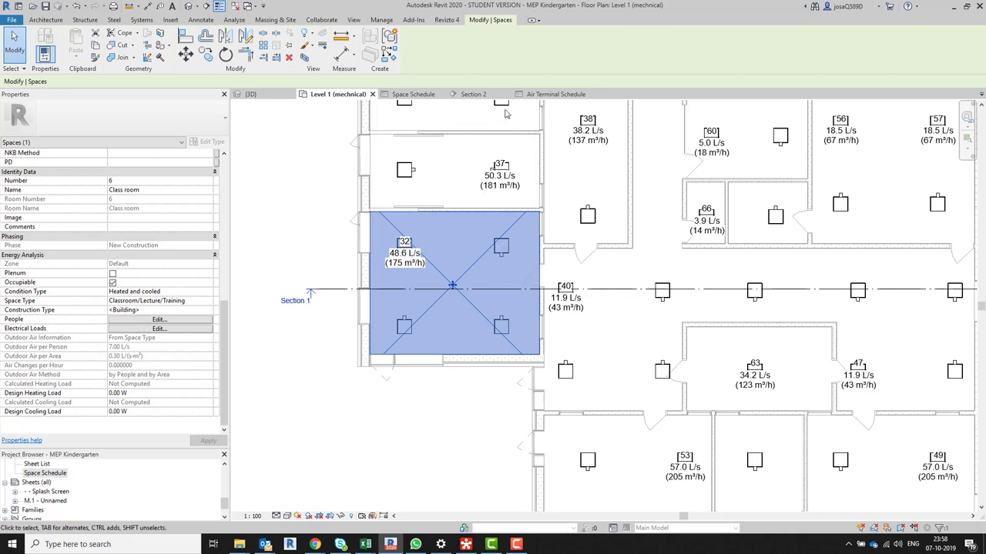
Step: In the Space Schedule, pick the Class room 9 row and highlight its space in the Level 1 mechanical plan
left_click(554, 94)
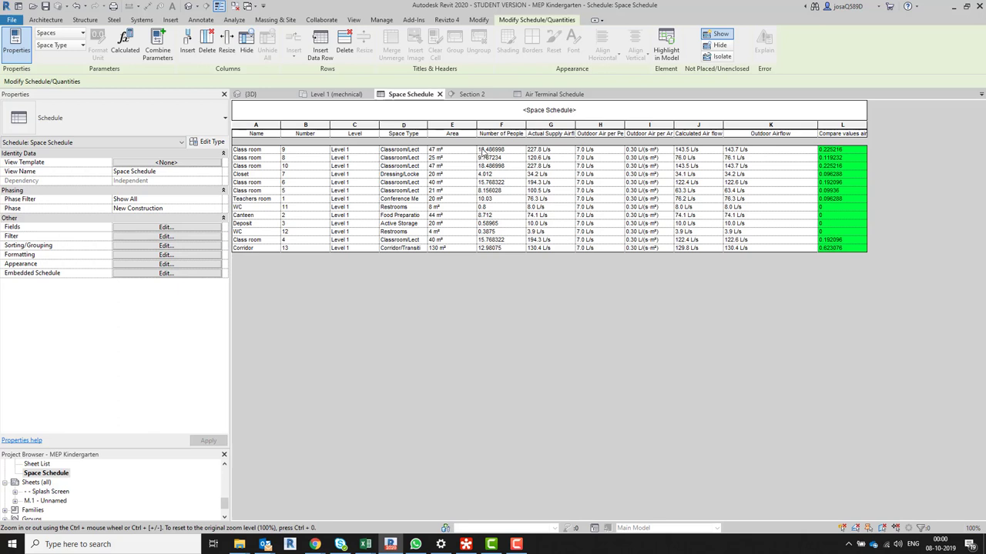
left_click(487, 151)
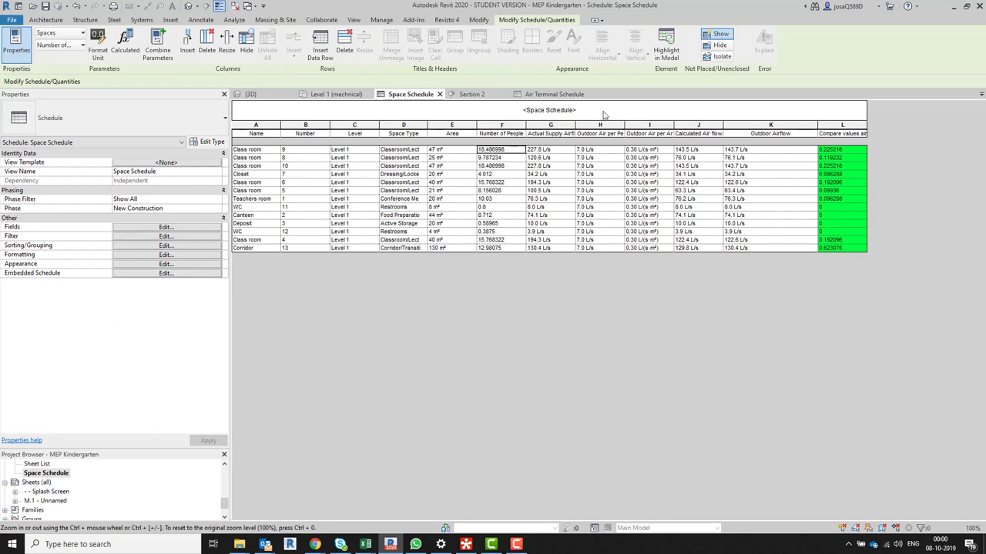
left_click(666, 51)
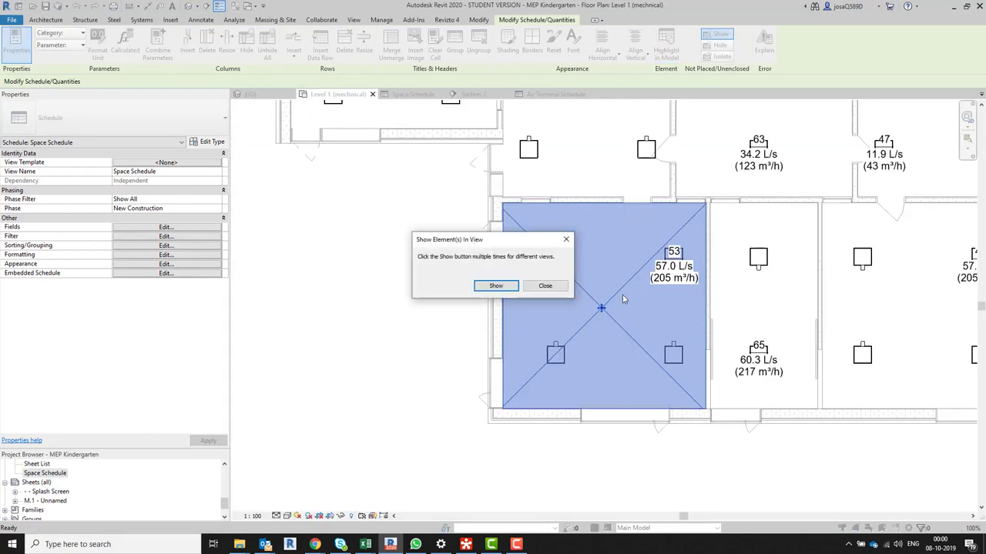
left_click(496, 287)
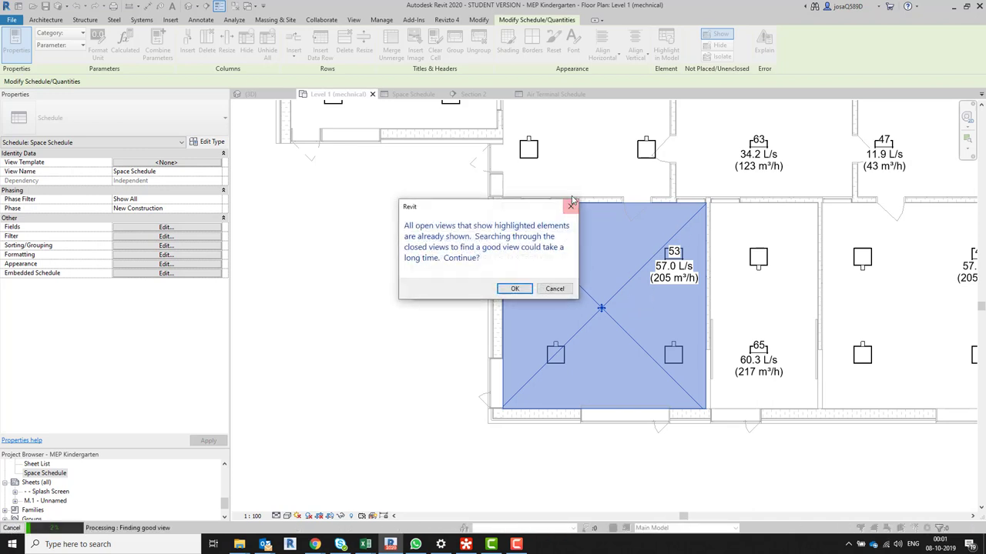
left_click(554, 288)
left_click(559, 273)
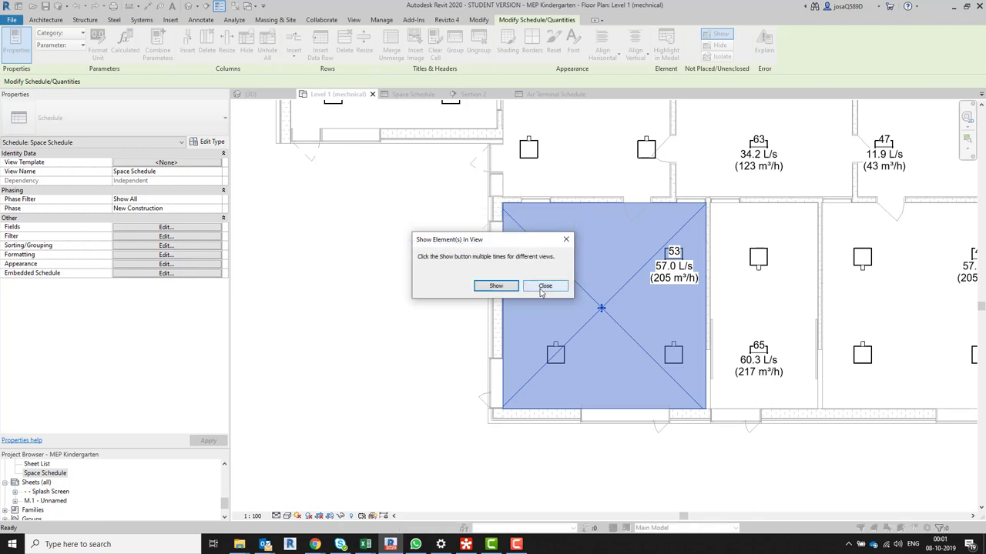
left_click(545, 286)
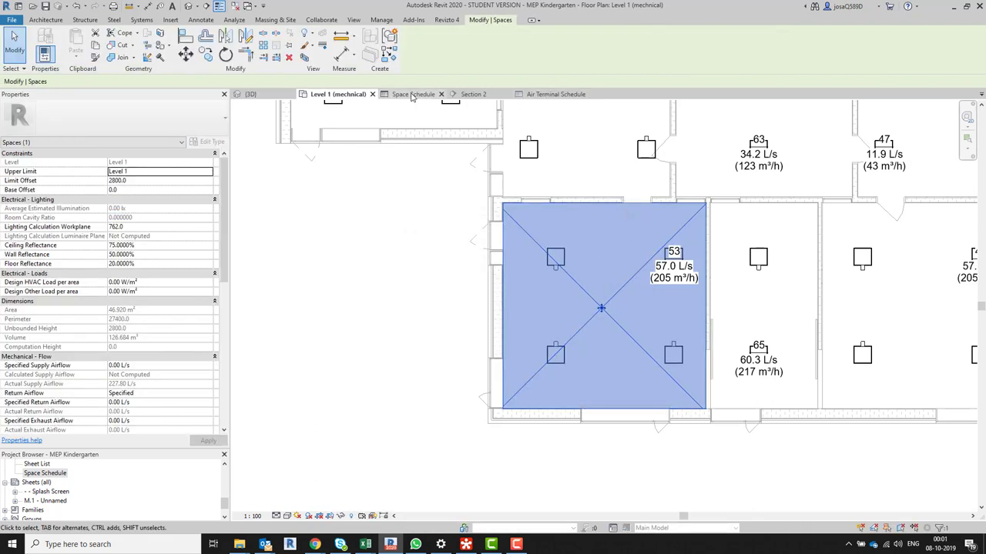
Step: Return to the Space Schedule and set the Classroom/Lecture/Training space type's area per person to 3.538 m²
key("ctrl+Tab")
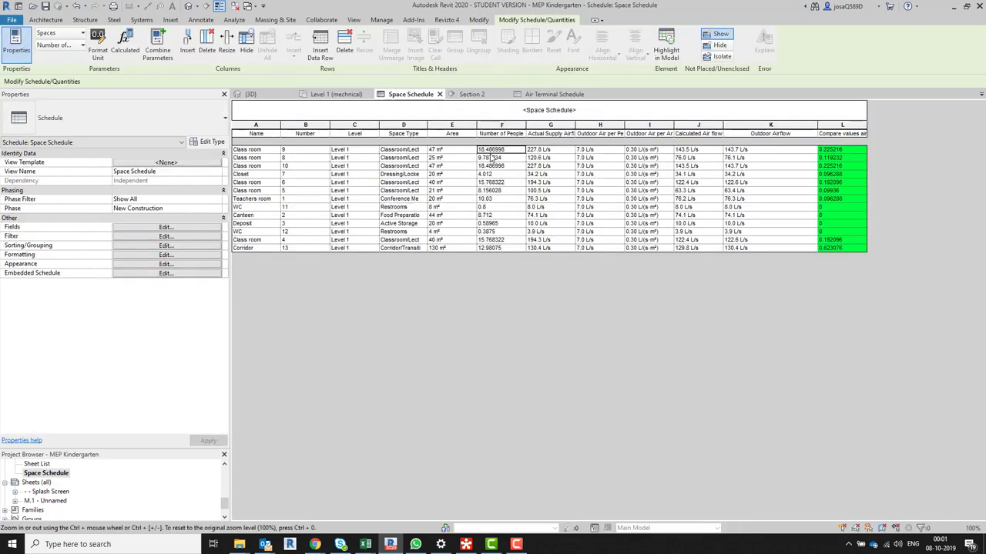
left_click(424, 154)
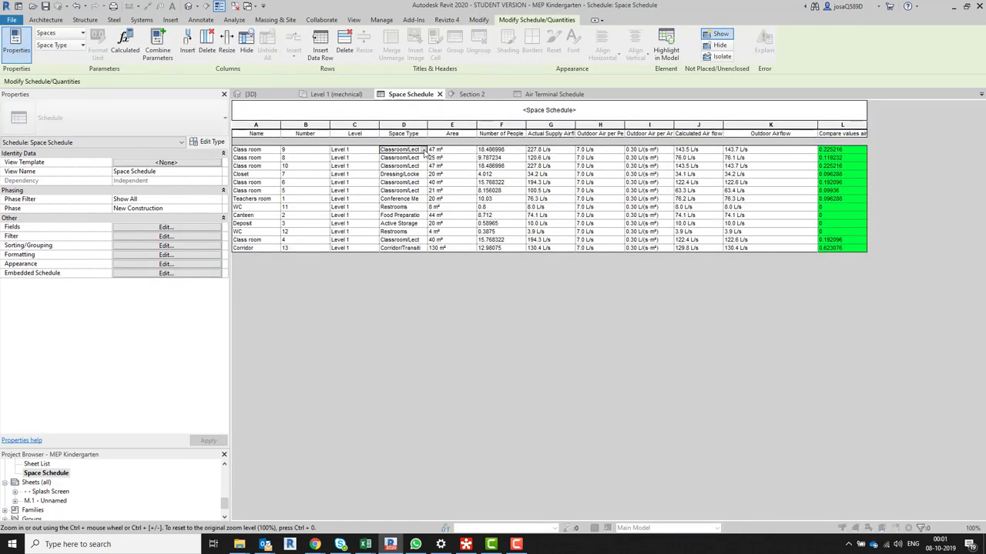
left_click(423, 151)
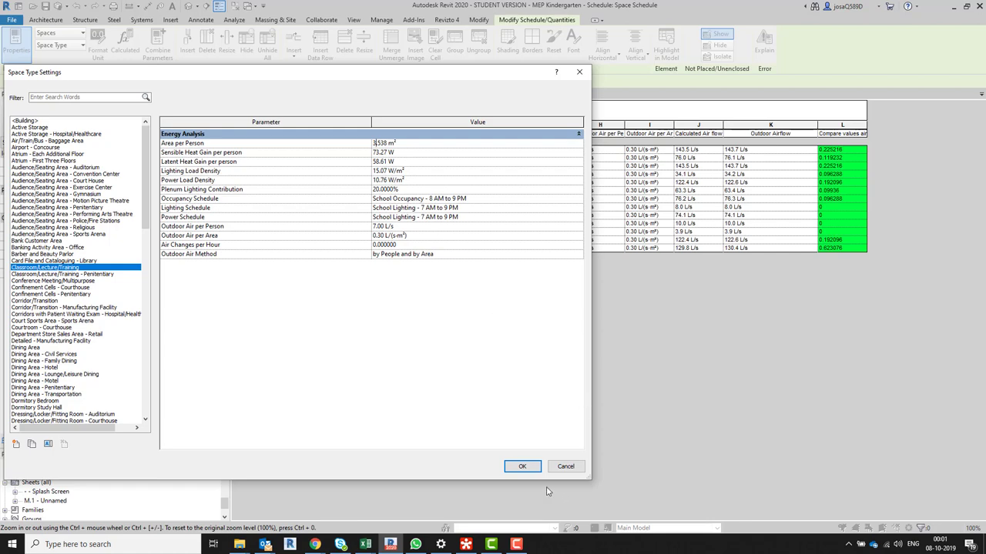
left_click(522, 466)
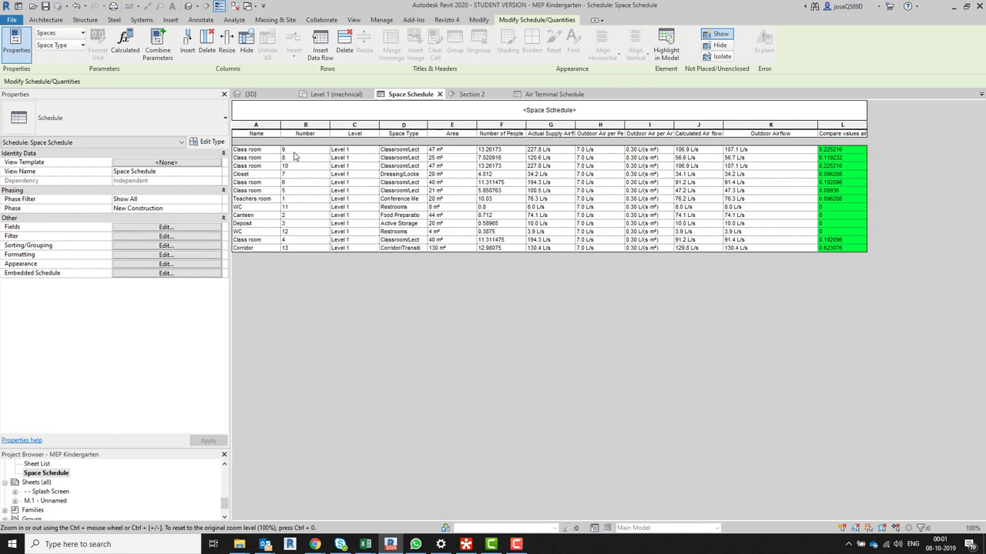
Step: Compare Class room 9's outdoor airflow in the Air Terminal Schedule with its value in the Space Schedule
left_click(565, 95)
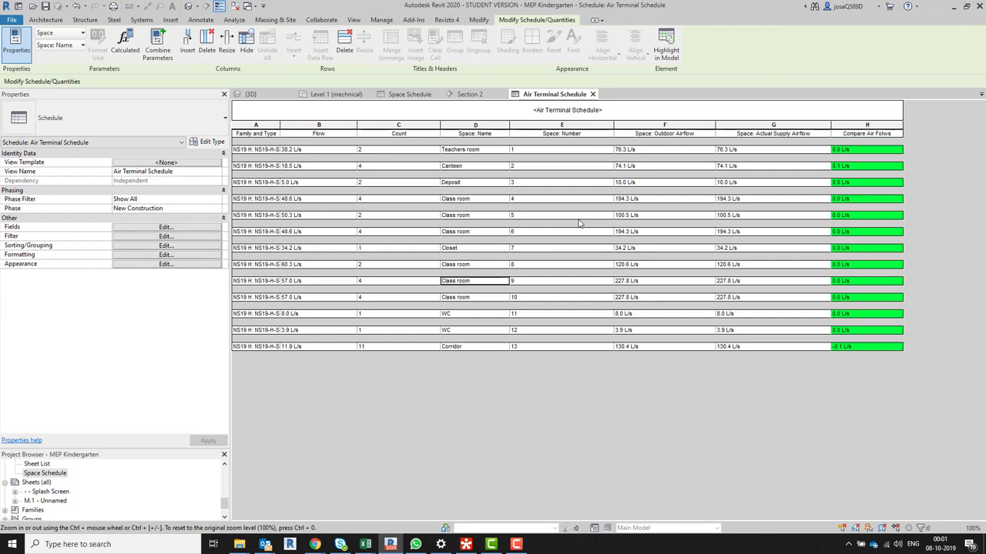
left_click(559, 284)
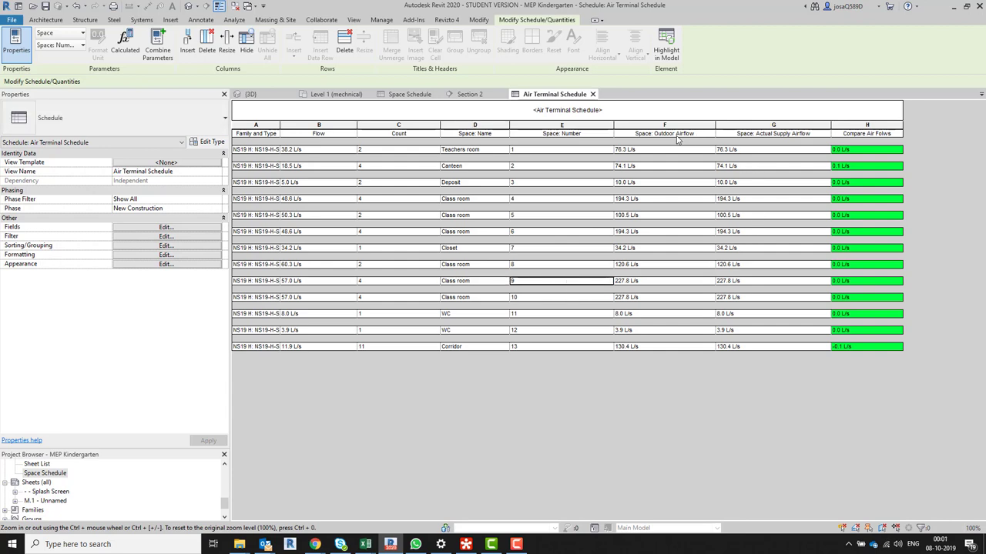
left_click(651, 284)
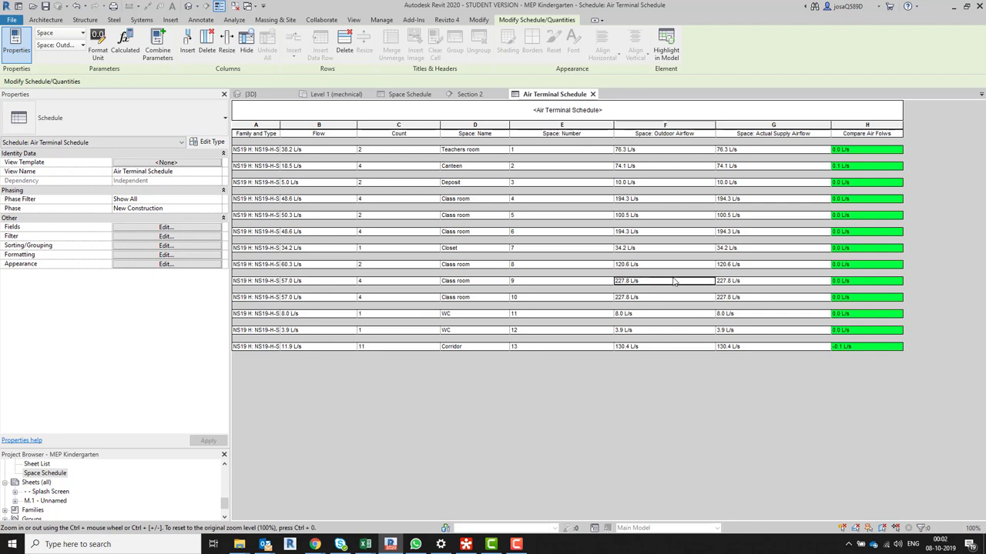
left_click(413, 94)
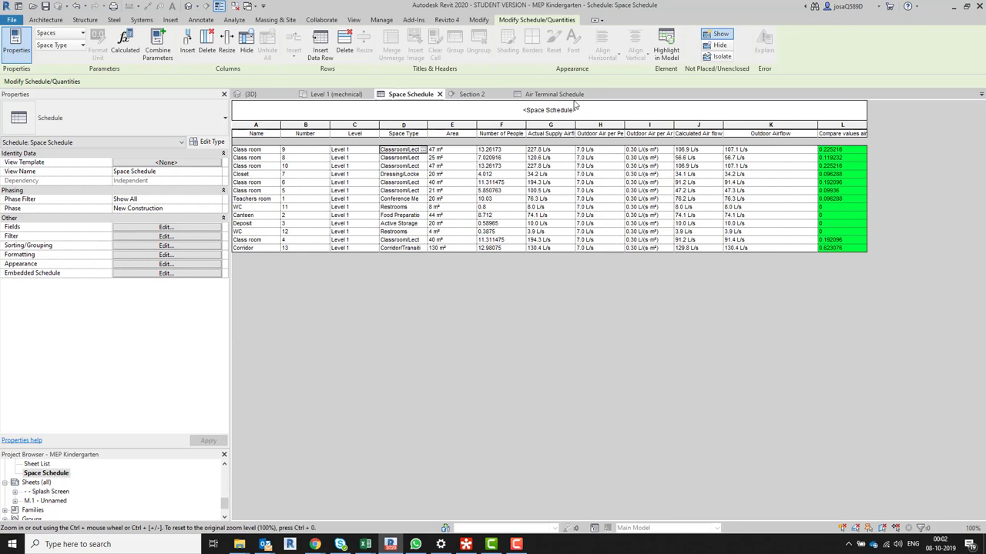
Step: In the Air Terminal Schedule, set the flow of the Class room 4 diffusers with the formula =91.4/4
left_click(552, 99)
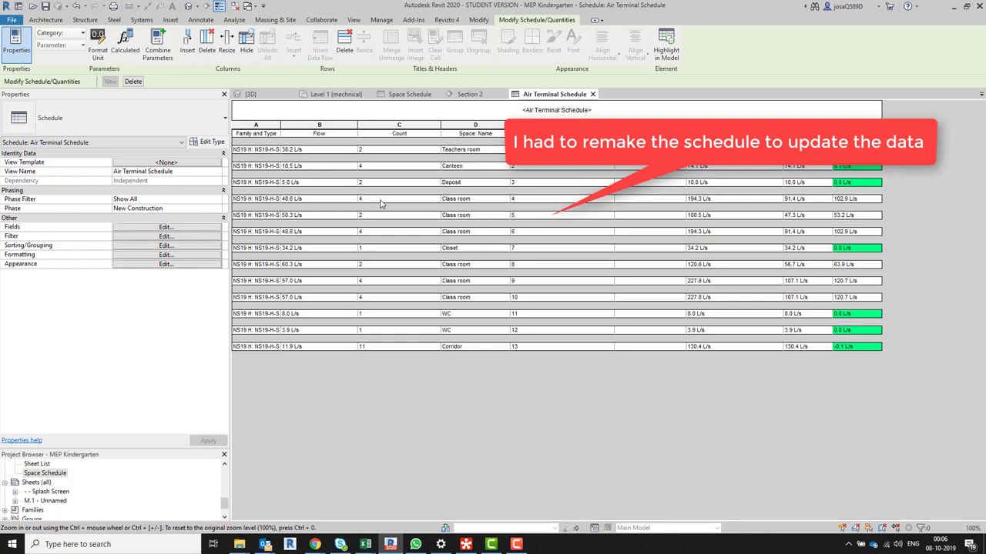
left_click(312, 203)
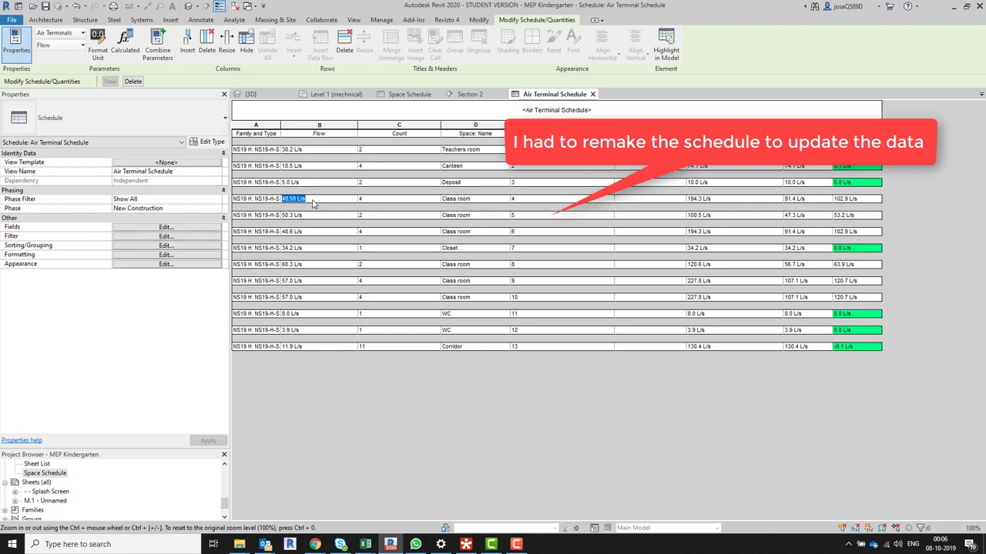
type("=")
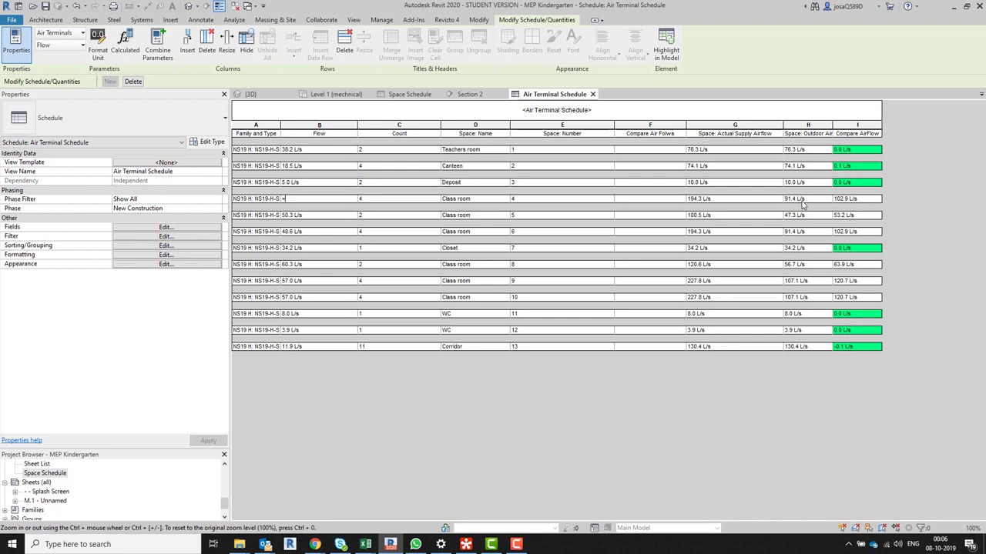
type("91.4/4")
key("Return")
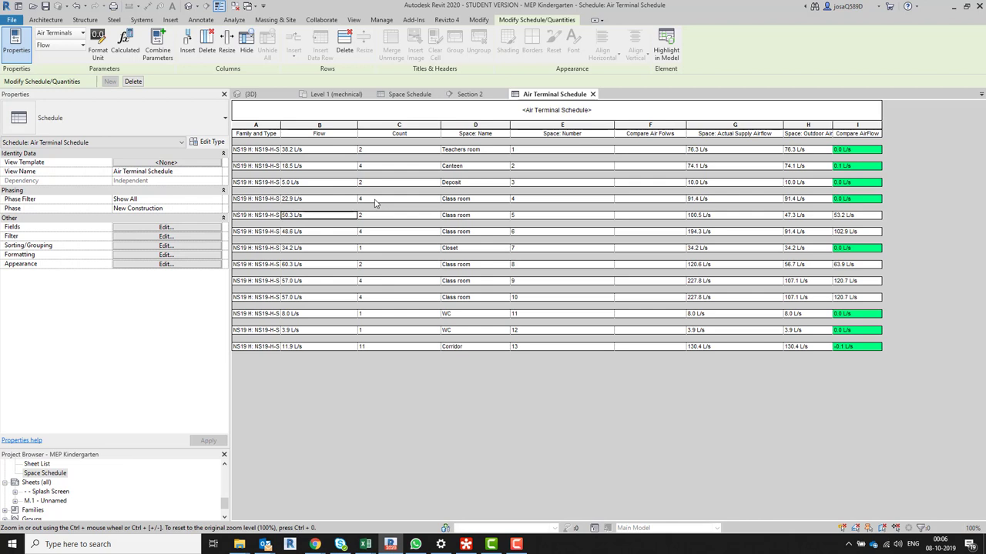
left_click(287, 200)
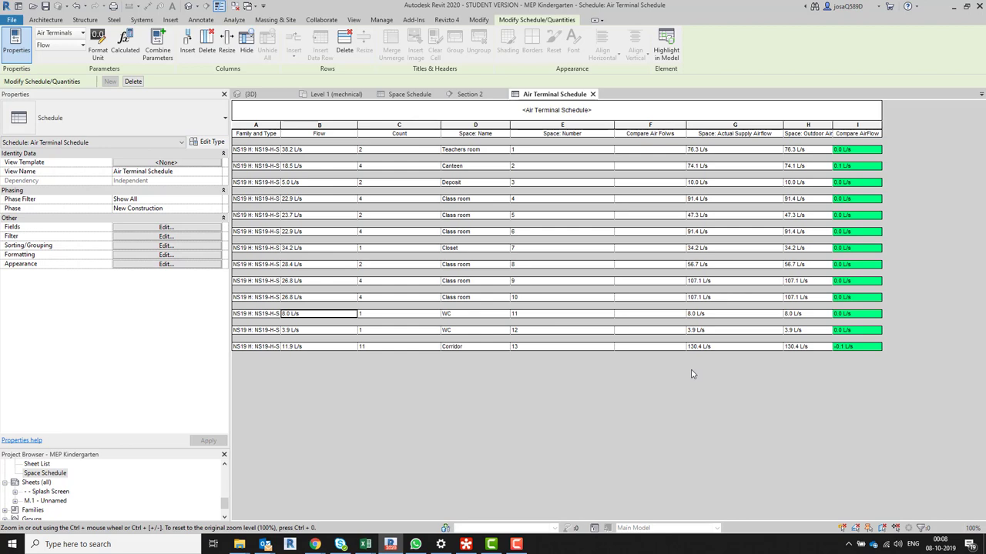
Step: Return to the Level 1 mechanical plan without saving the project and check the diffuser airflow tags across the rooms
left_click(343, 97)
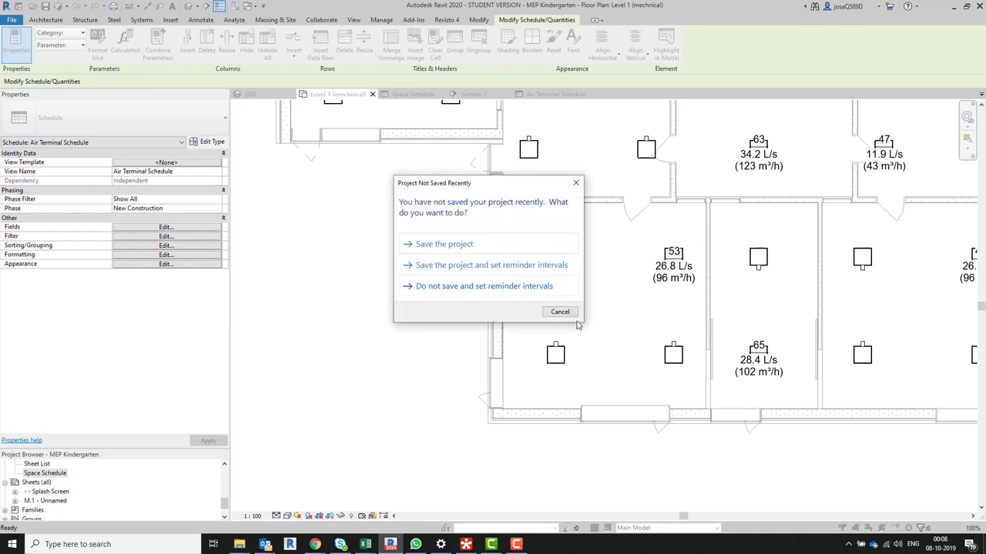
left_click(574, 314)
left_click(732, 348)
scroll(728, 308, "down", 2)
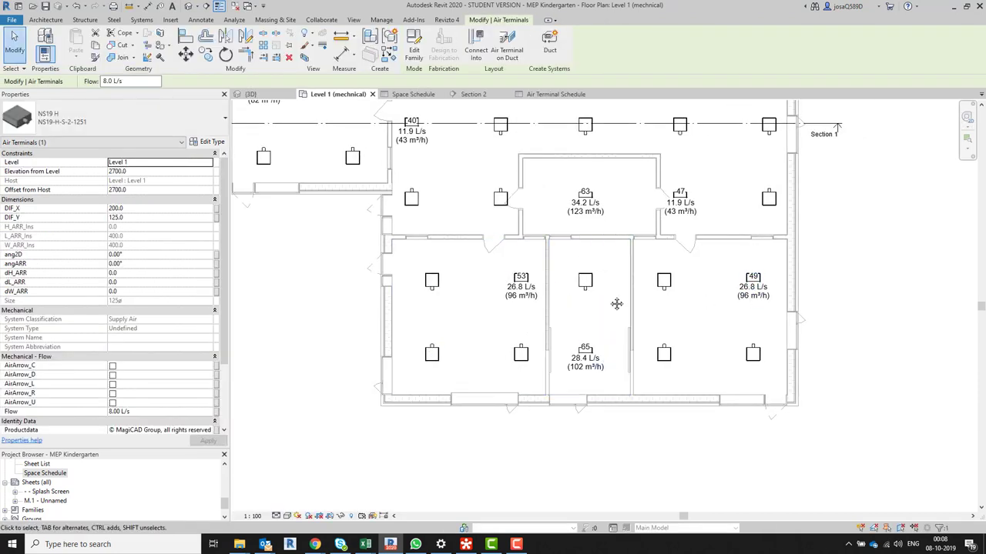
middle_click_drag(493, 211, 576, 334)
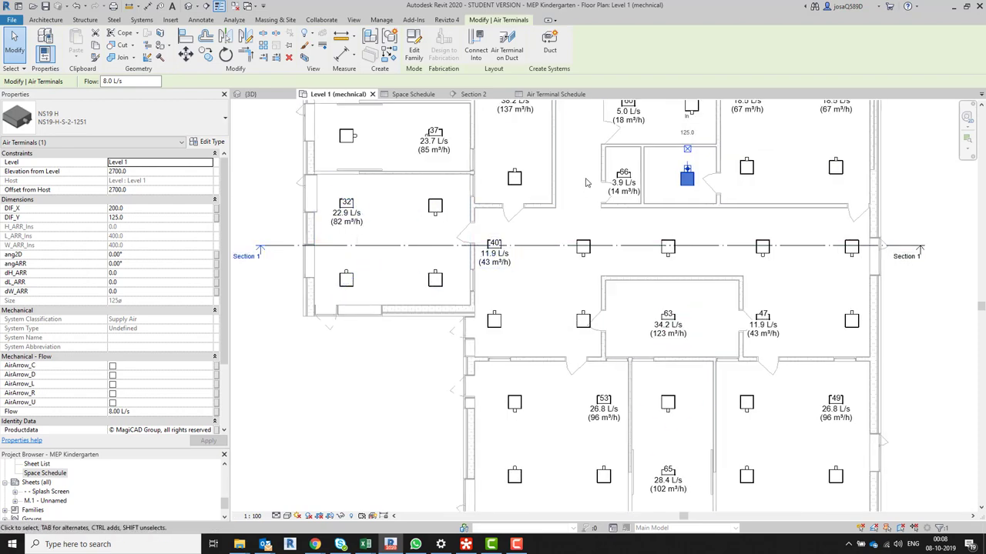
middle_click_drag(586, 219, 638, 329)
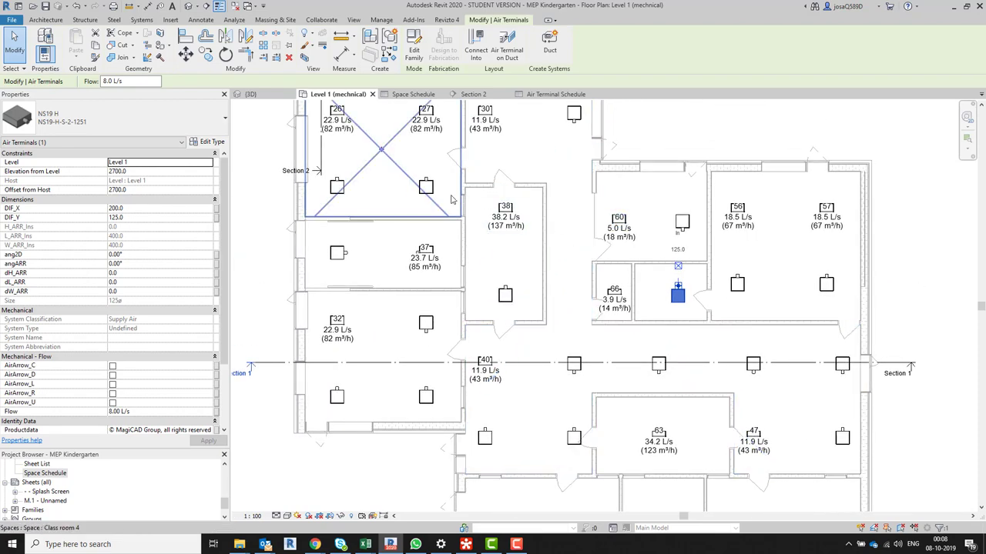
middle_click_drag(521, 214, 517, 278)
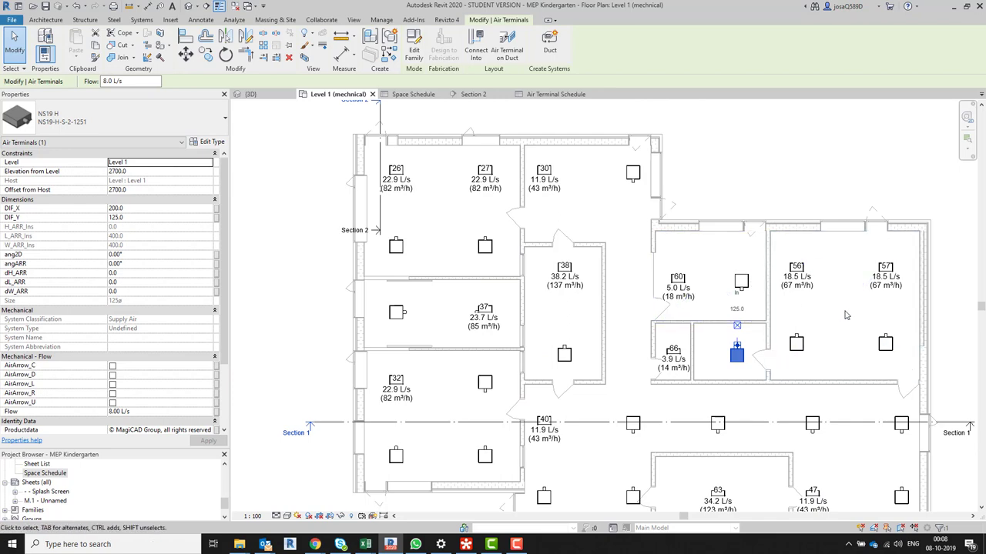